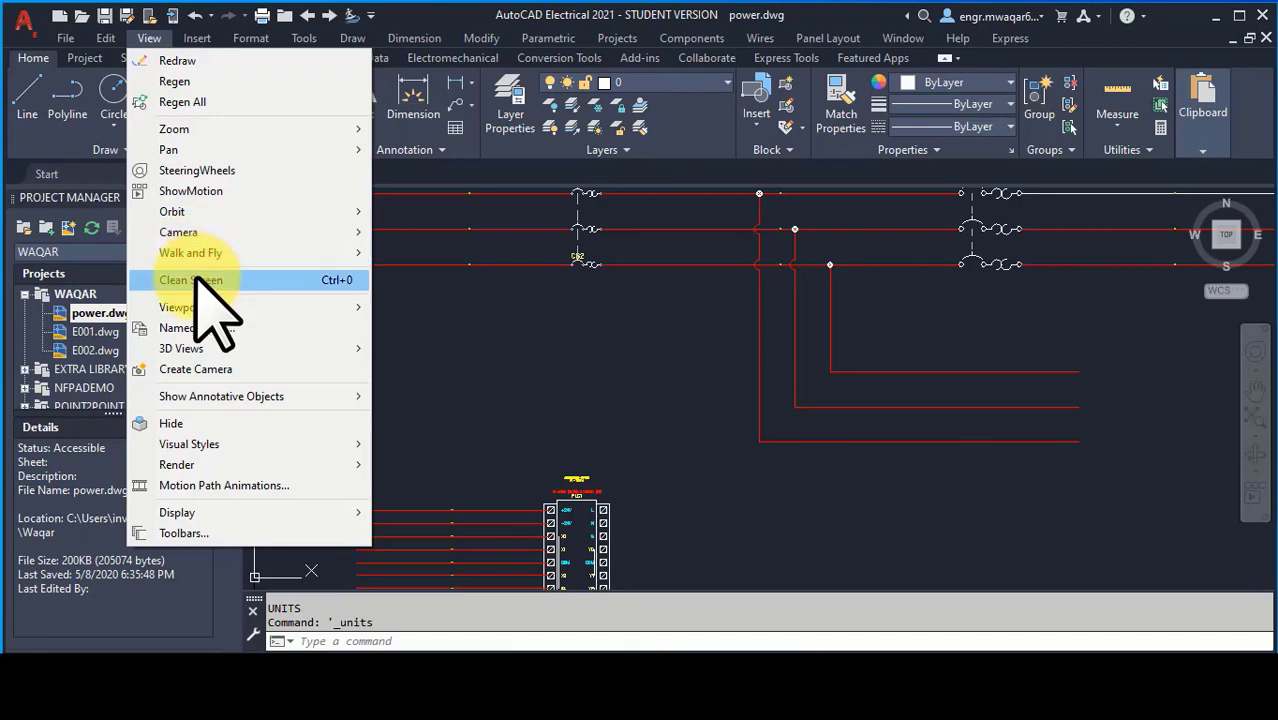
Step: Zoom the schematic in at 2x, then back out to half size
mouse_move(205, 131)
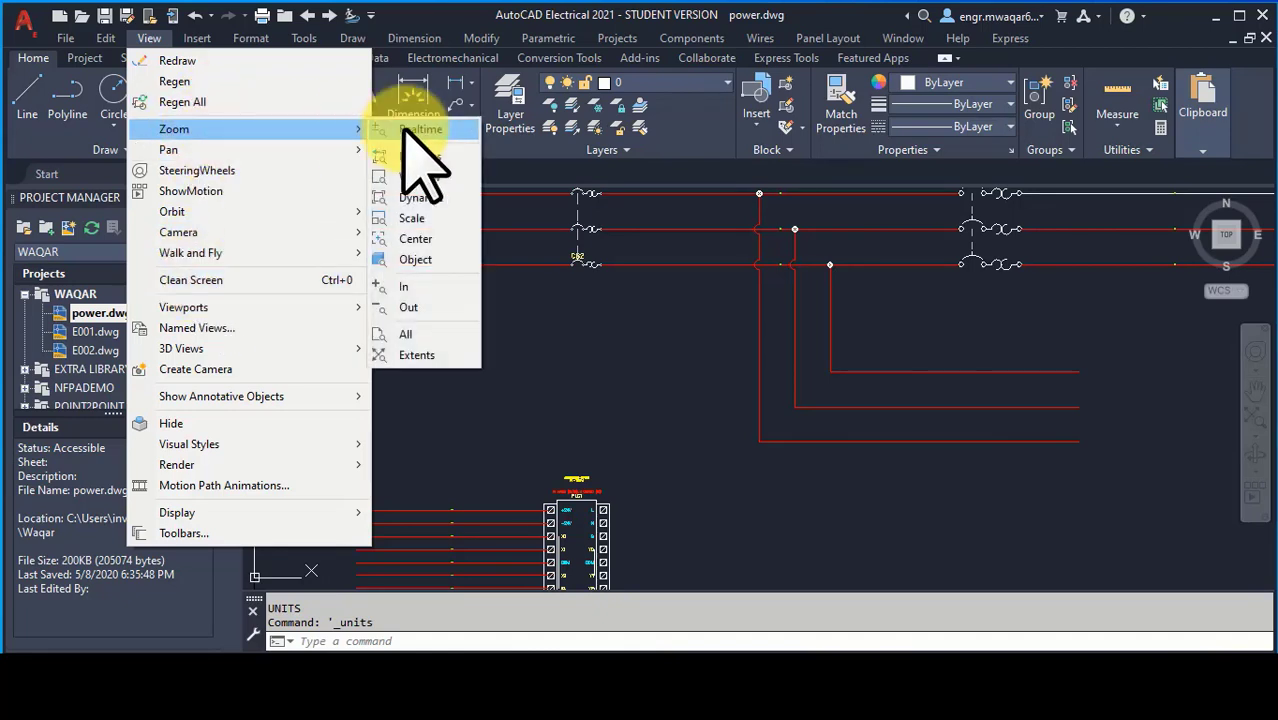
left_click(424, 287)
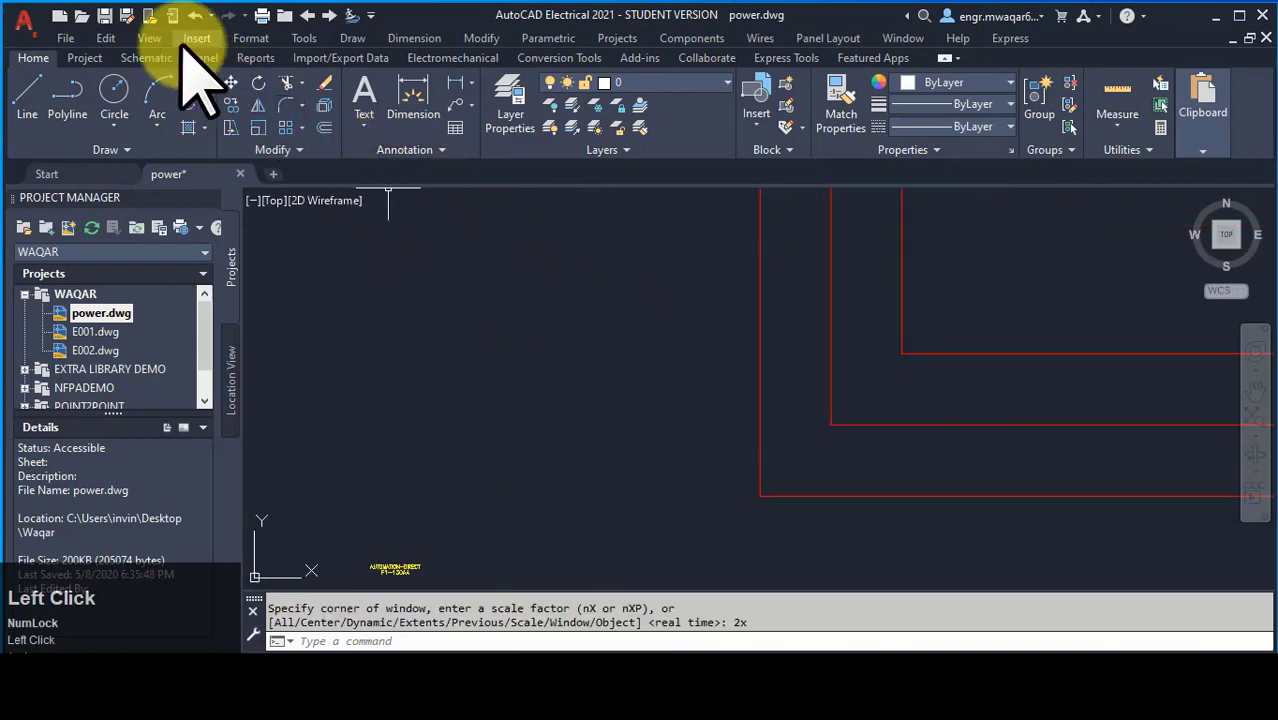
left_click(149, 38)
mouse_move(330, 130)
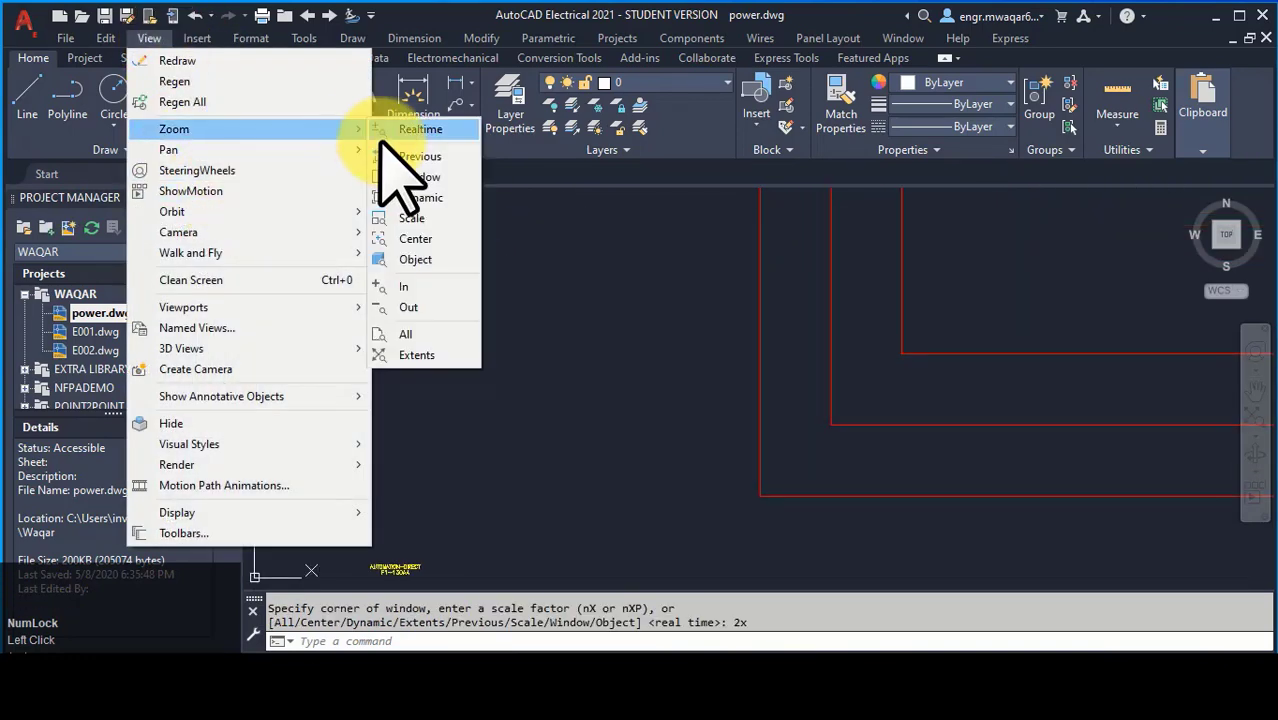
left_click(420, 306)
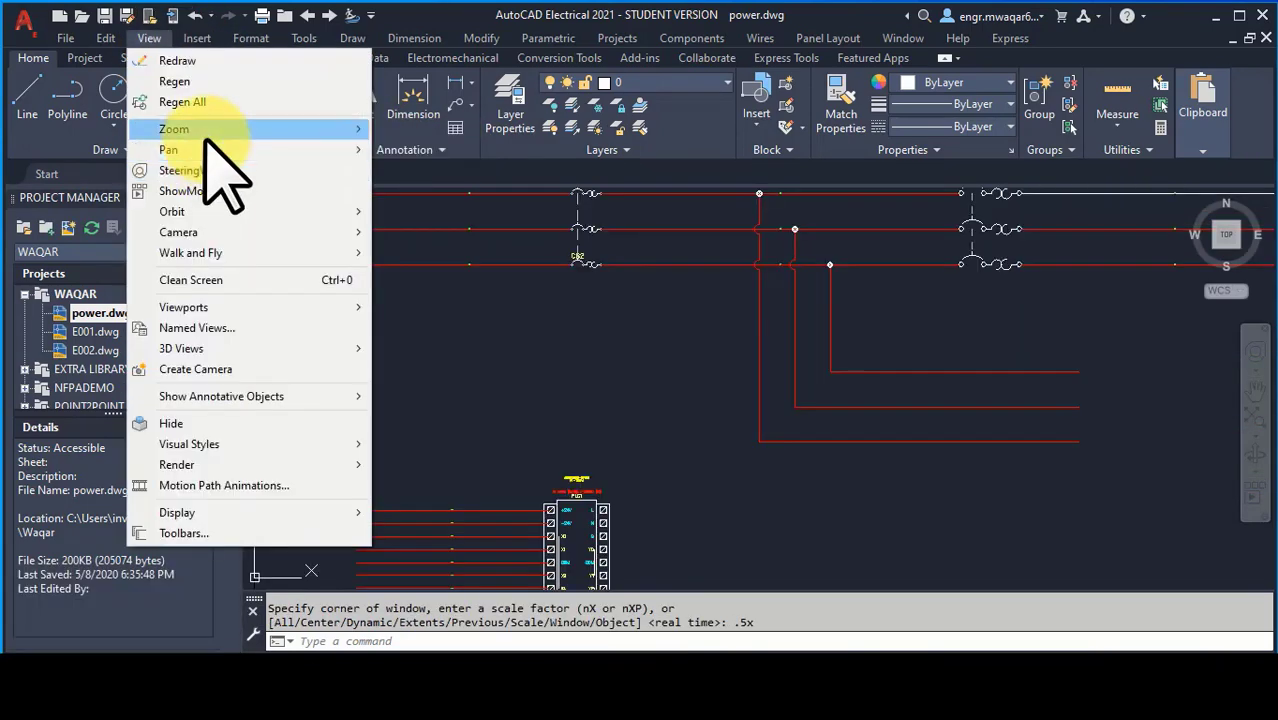
Step: Turn Clean Screen on to hide the ribbon and palettes, then off again
mouse_move(206, 150)
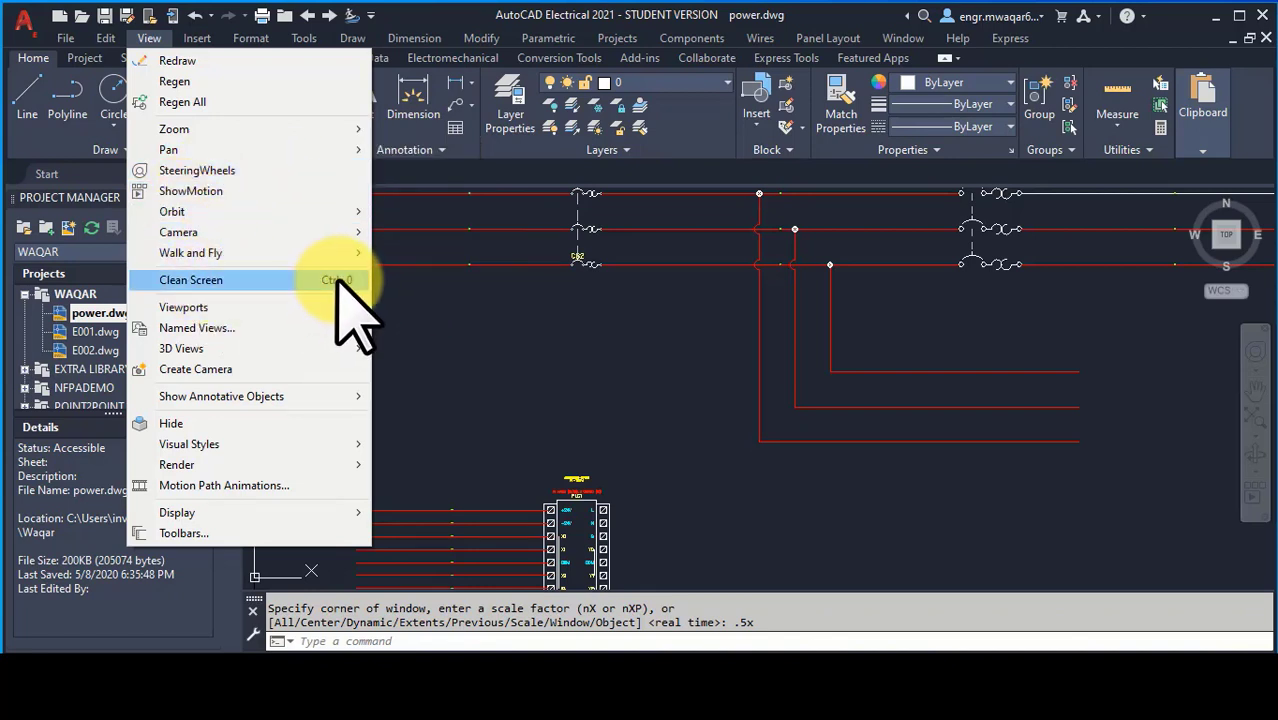
left_click(262, 285)
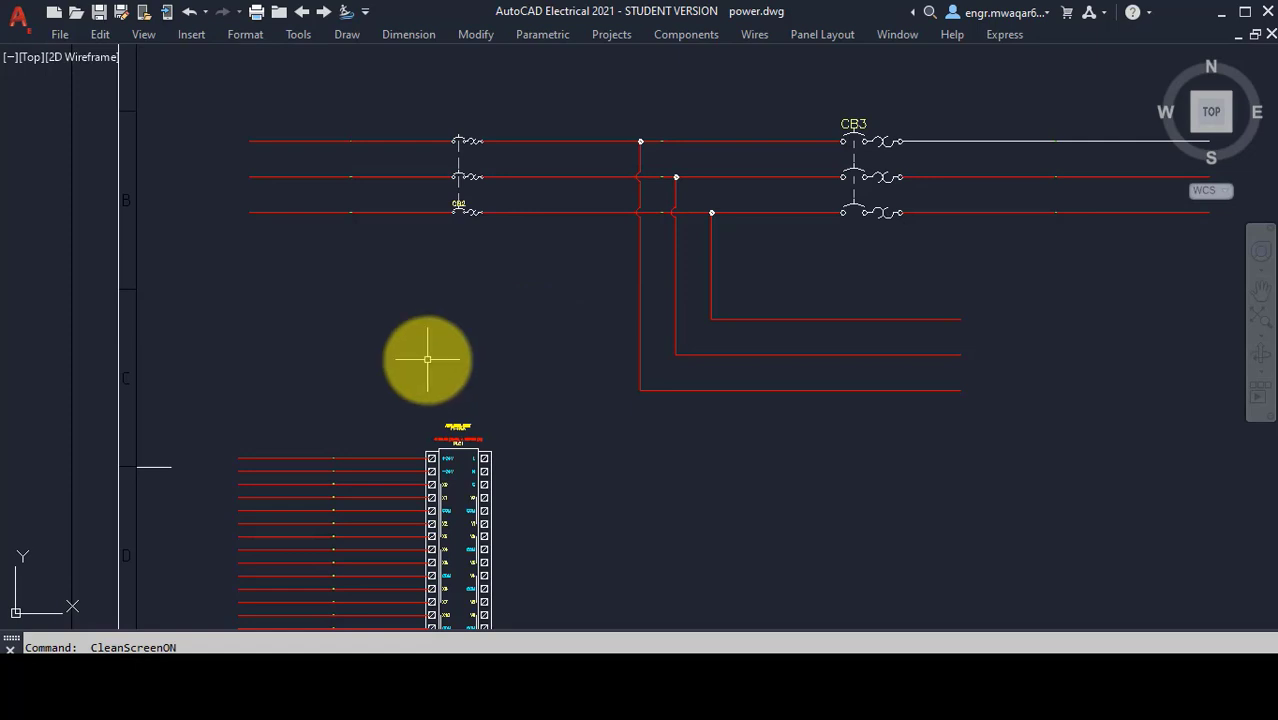
left_click(146, 38)
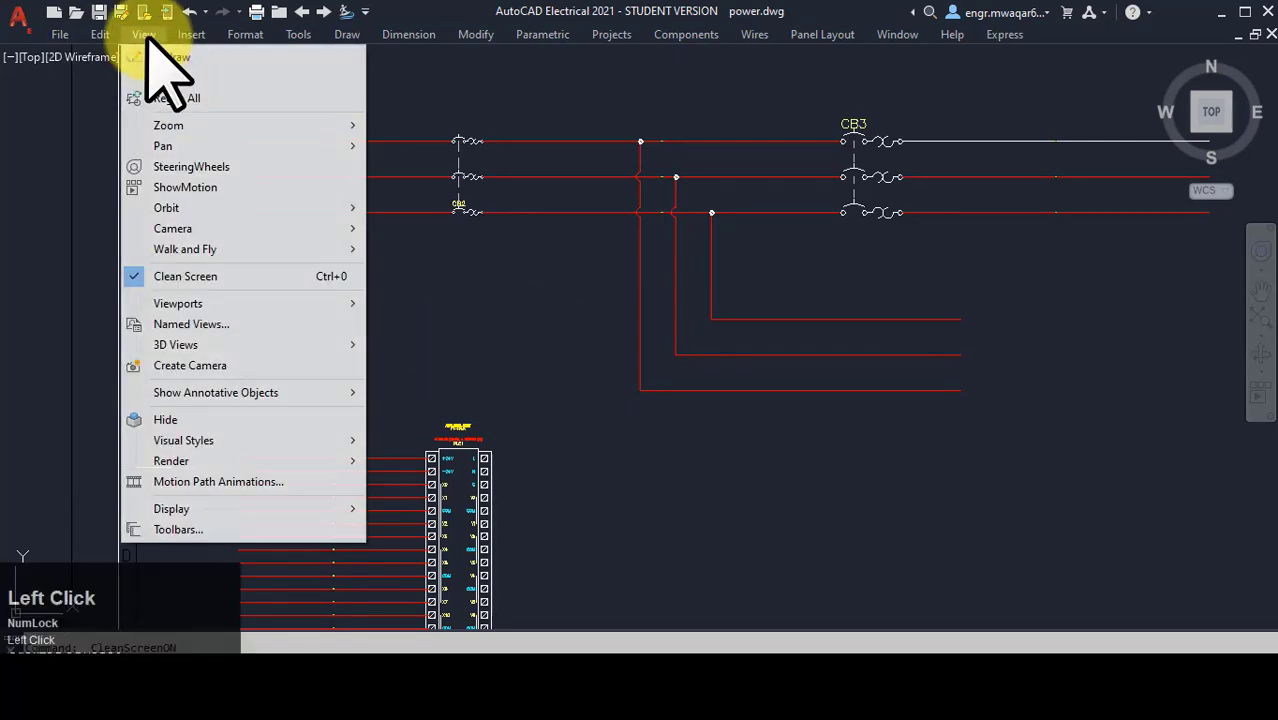
left_click(188, 38)
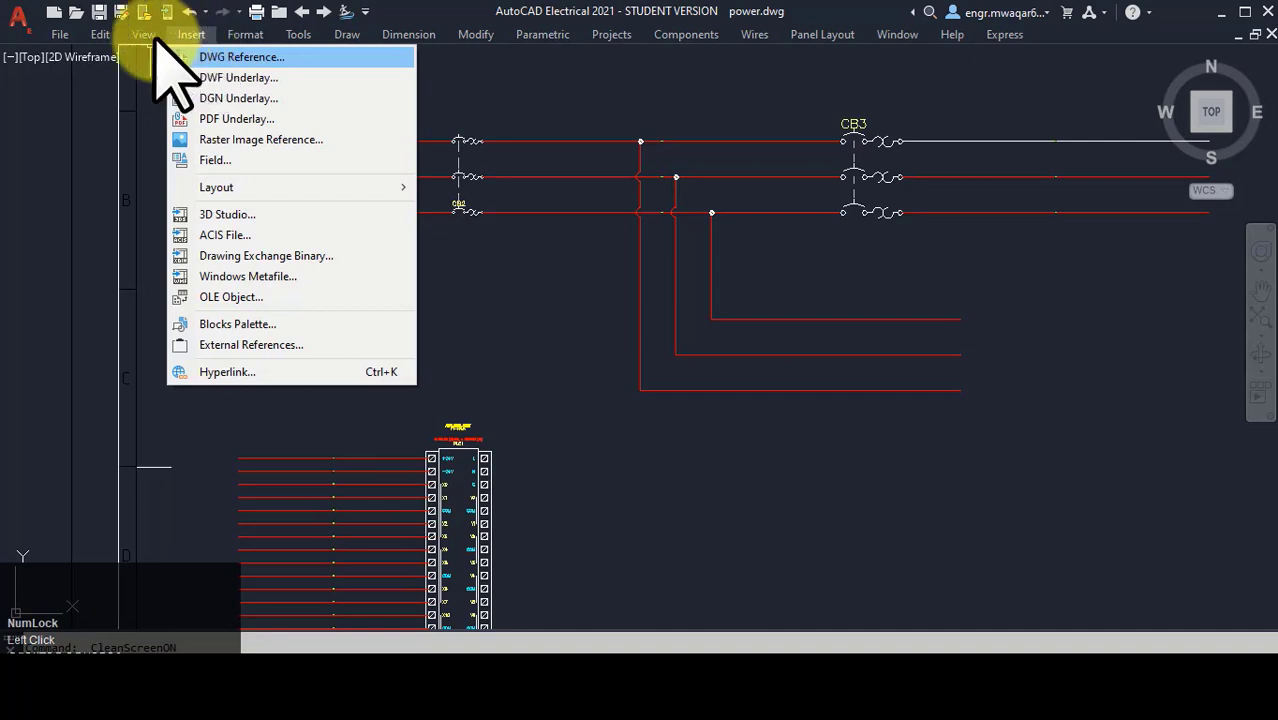
mouse_move(147, 44)
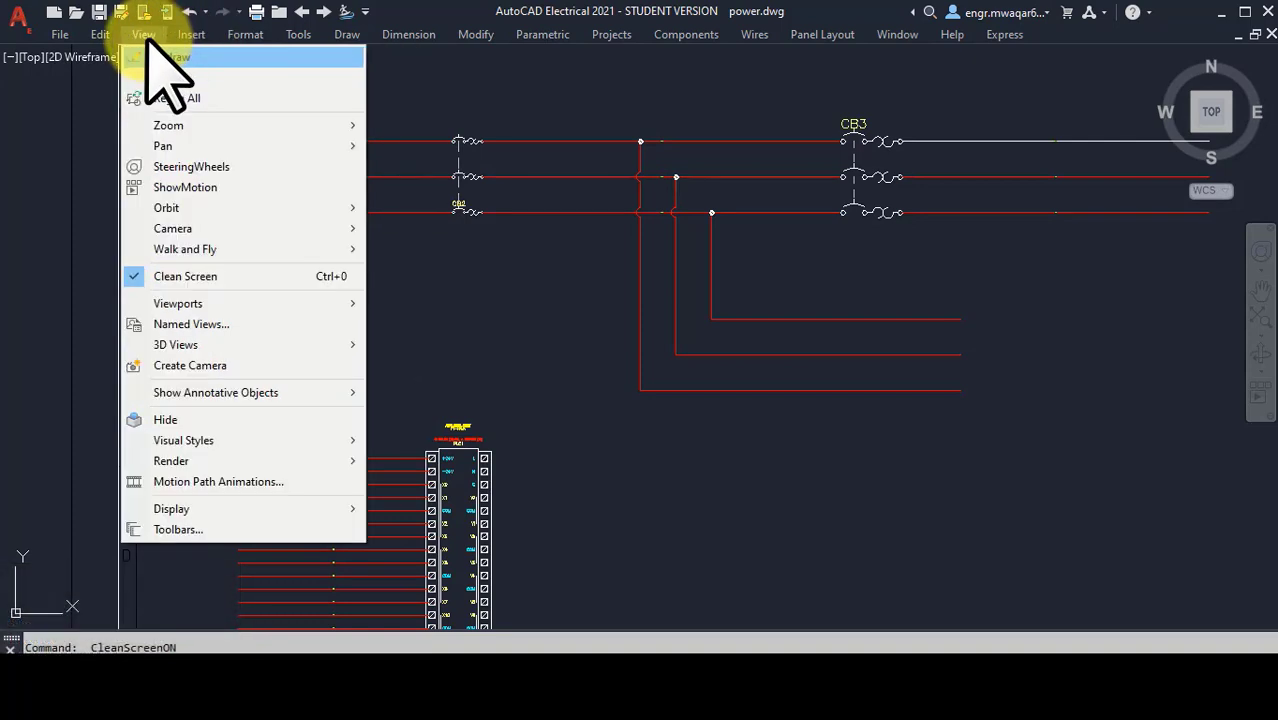
left_click(196, 281)
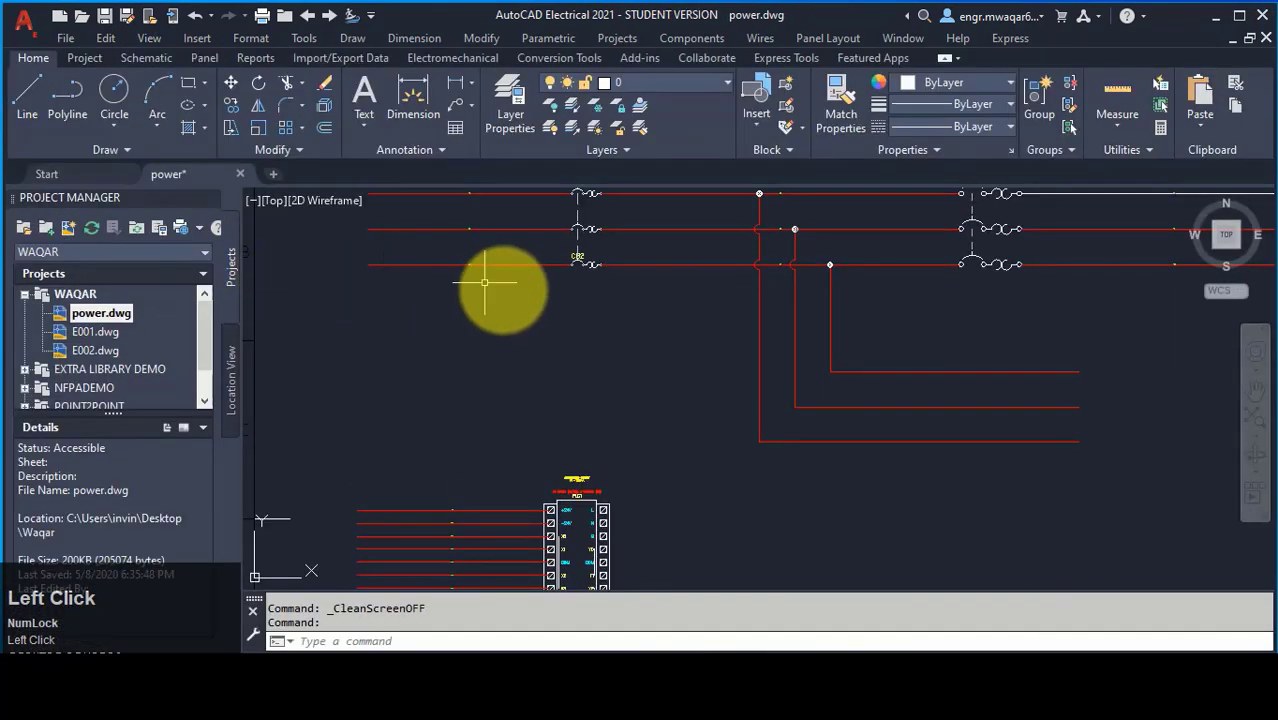
Step: Turn Clean Screen on once more from Tools, then off to restore the ribbon
left_click(298, 34)
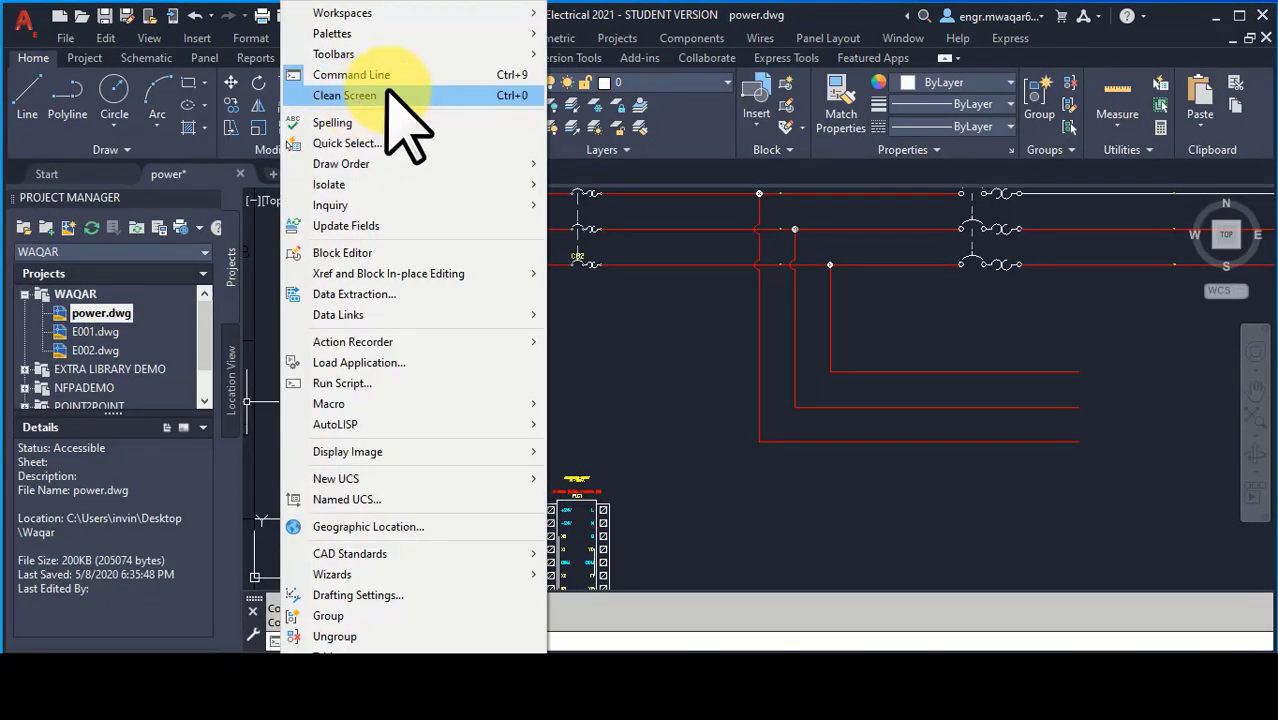
left_click(337, 22)
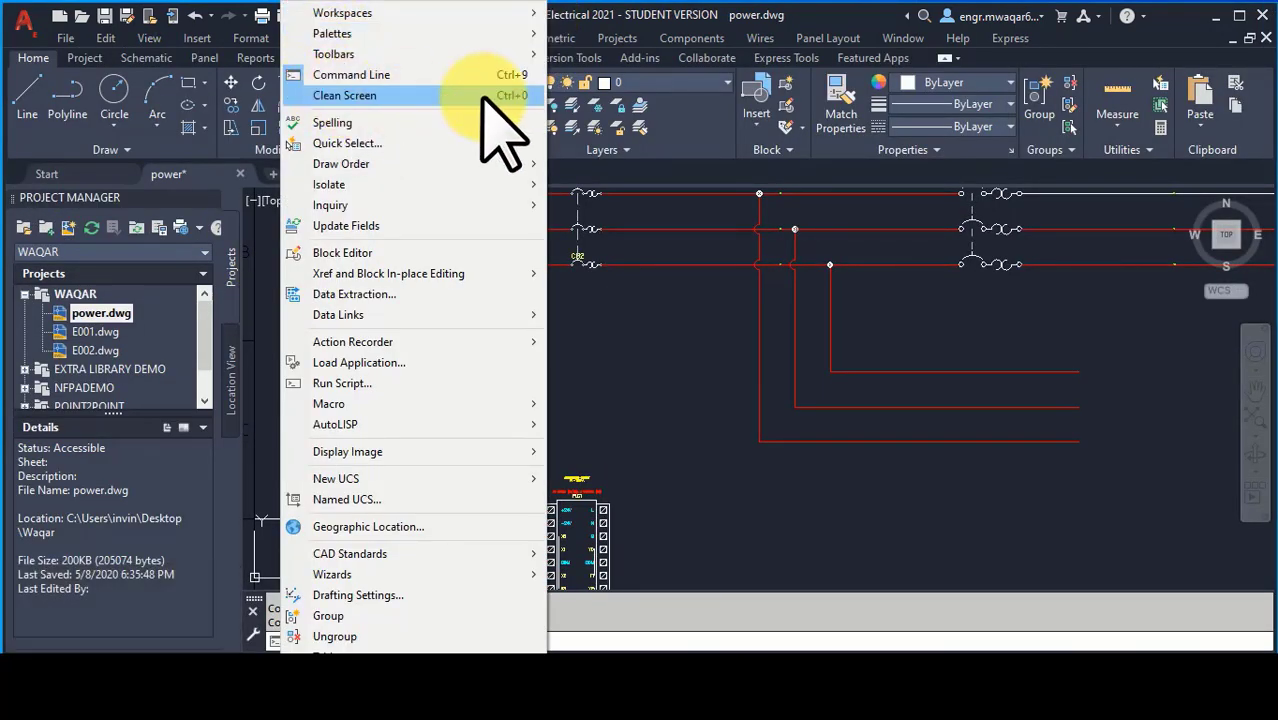
left_click(380, 96)
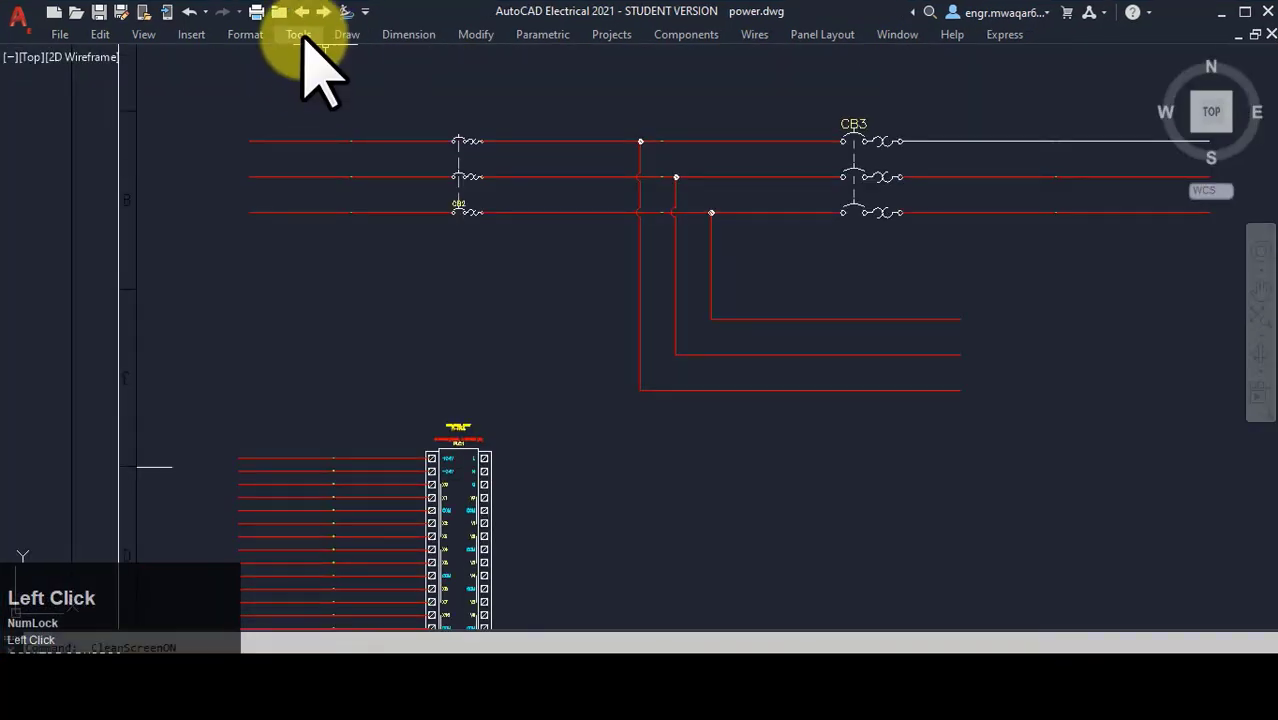
left_click(300, 34)
left_click(330, 78)
left_click(143, 34)
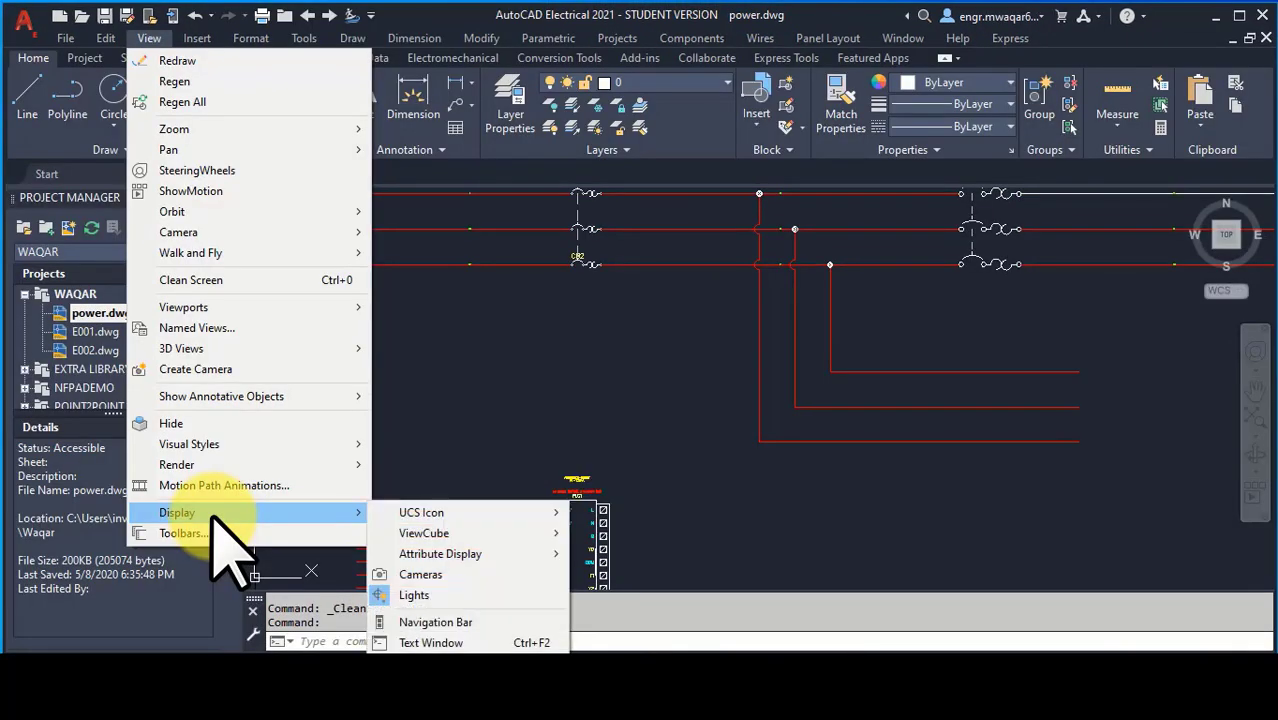
left_click(255, 530)
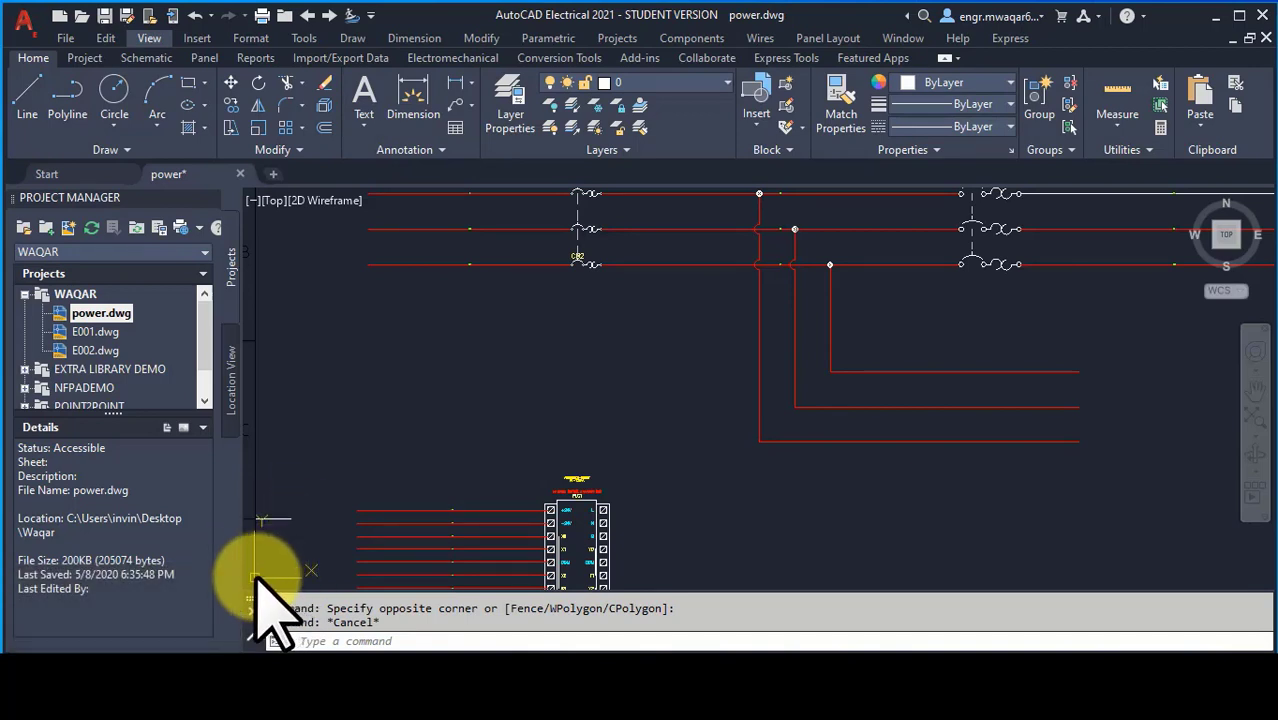
Step: Hide the UCS icon from the View display options, then show it again
left_click(149, 38)
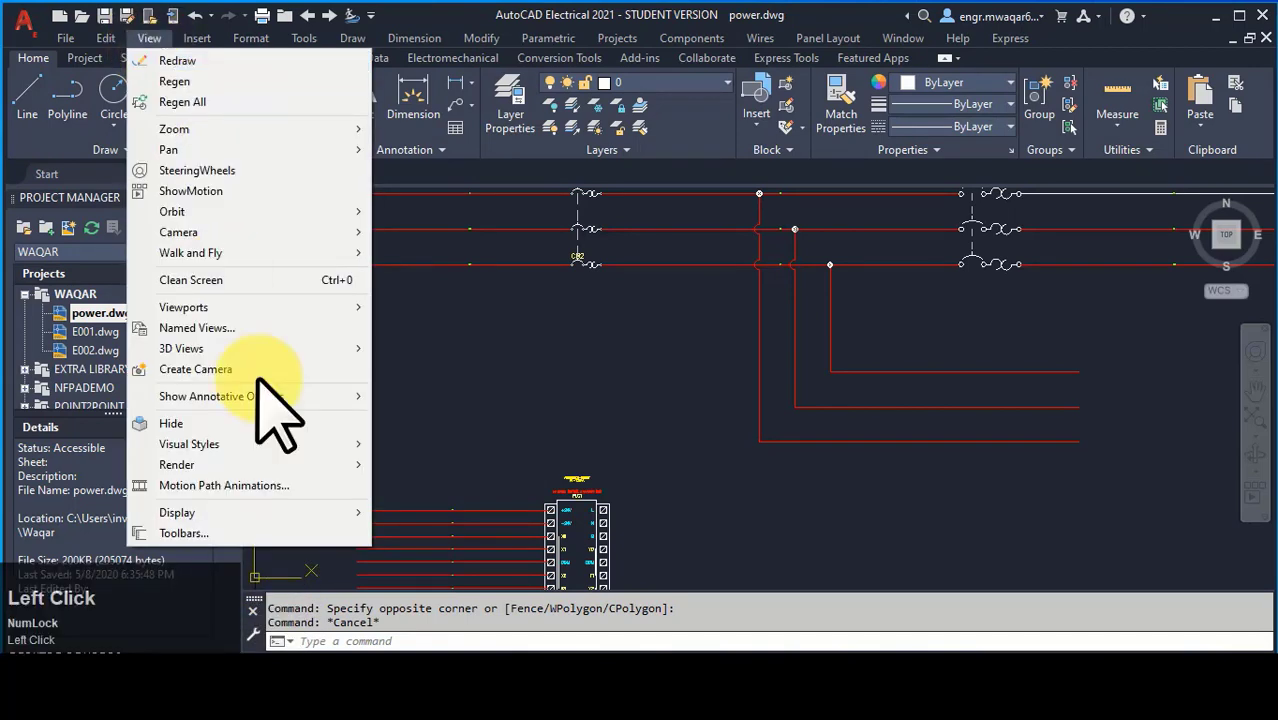
mouse_move(292, 526)
mouse_move(470, 512)
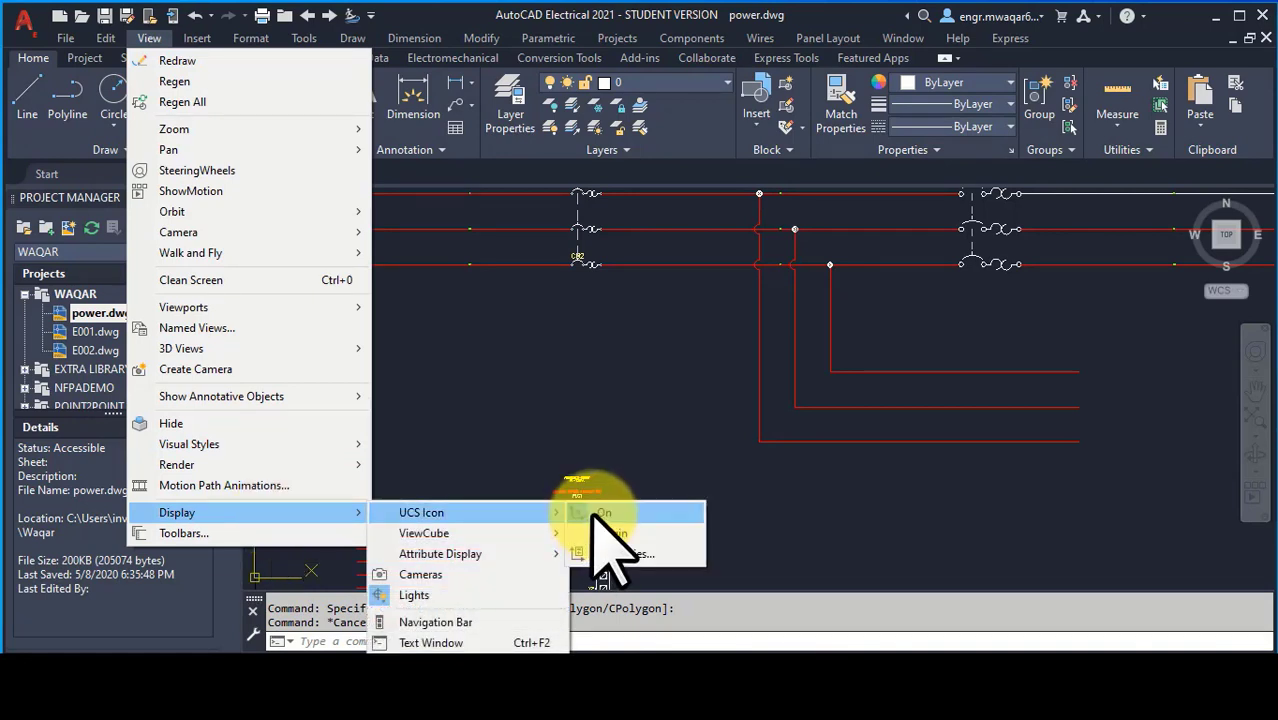
left_click(600, 513)
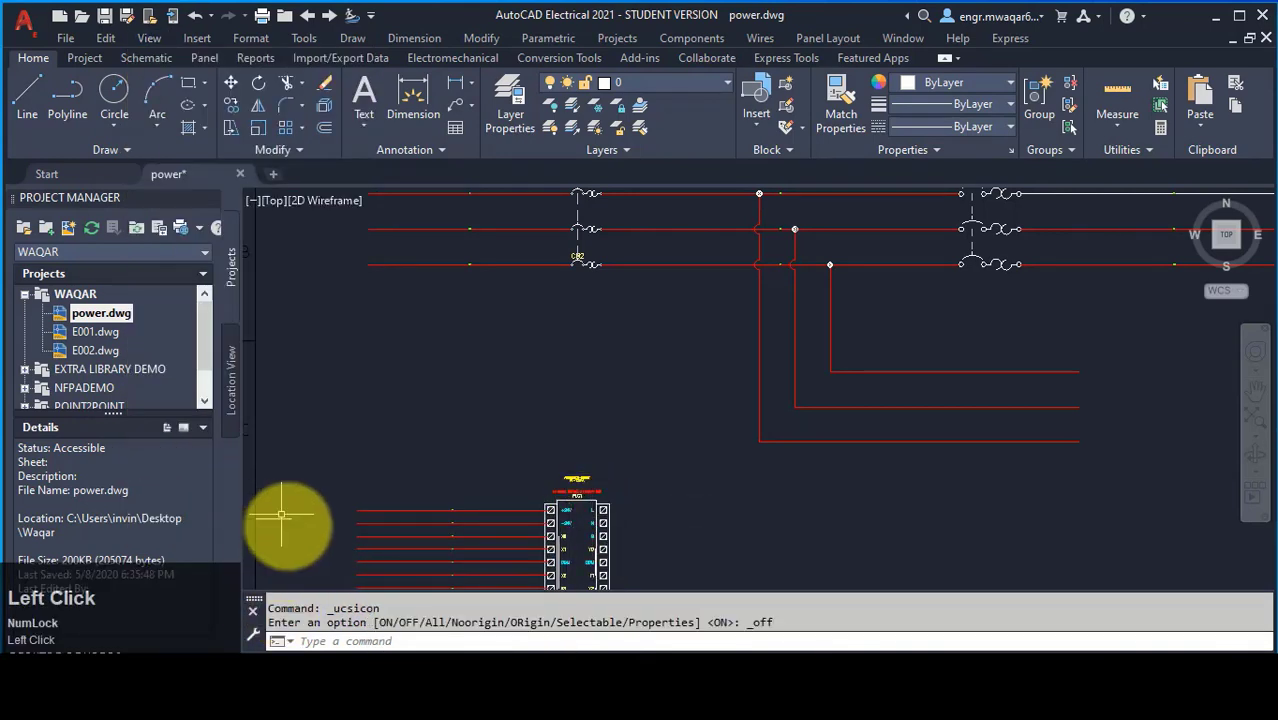
left_click(149, 38)
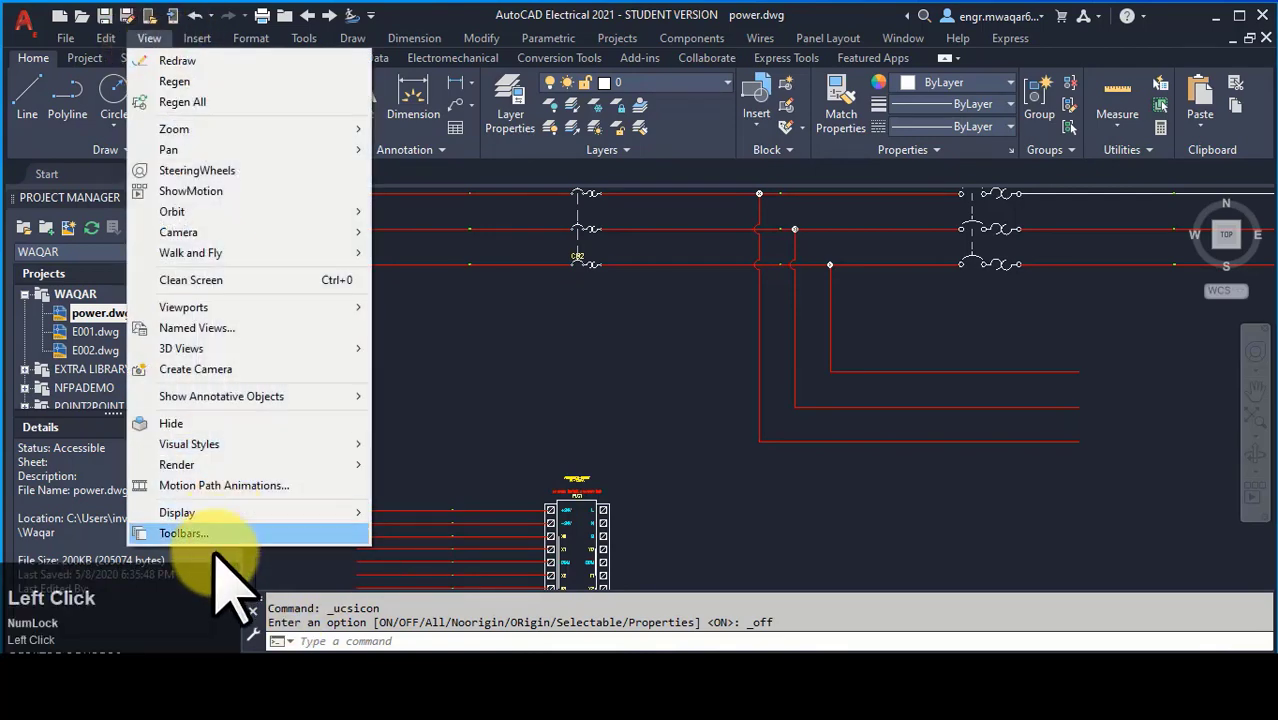
mouse_move(250, 514)
mouse_move(425, 512)
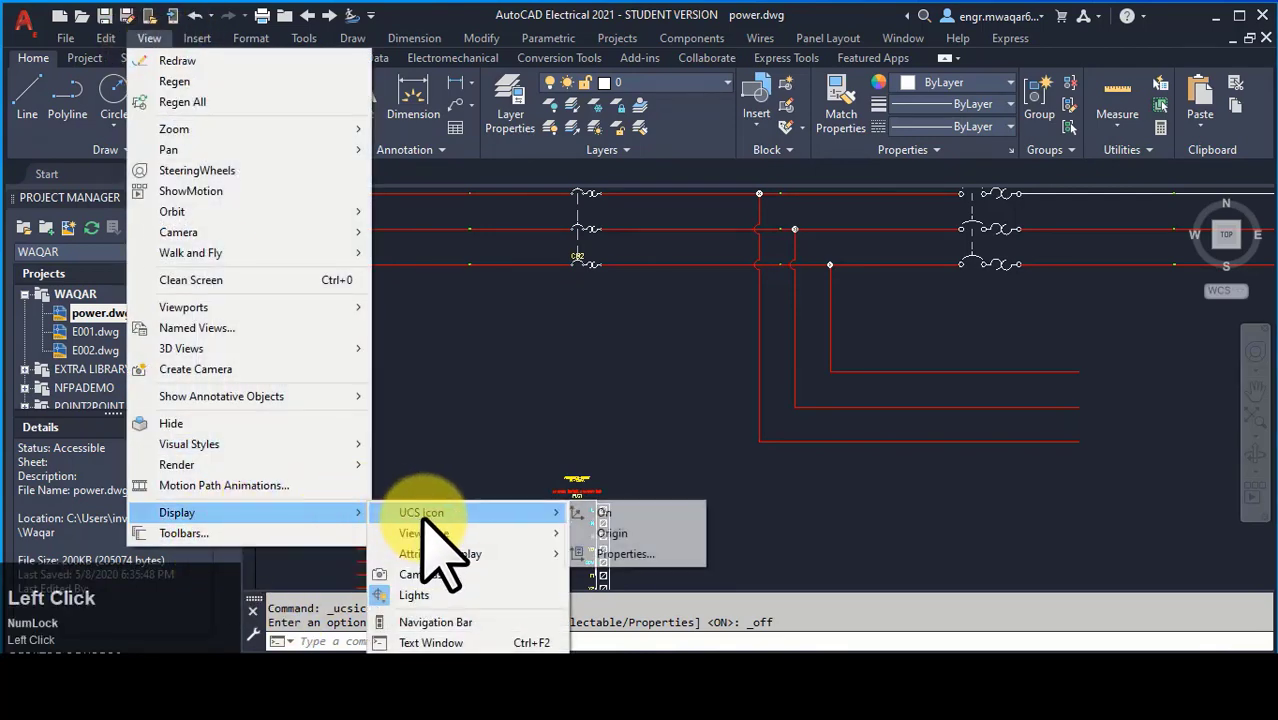
left_click(623, 514)
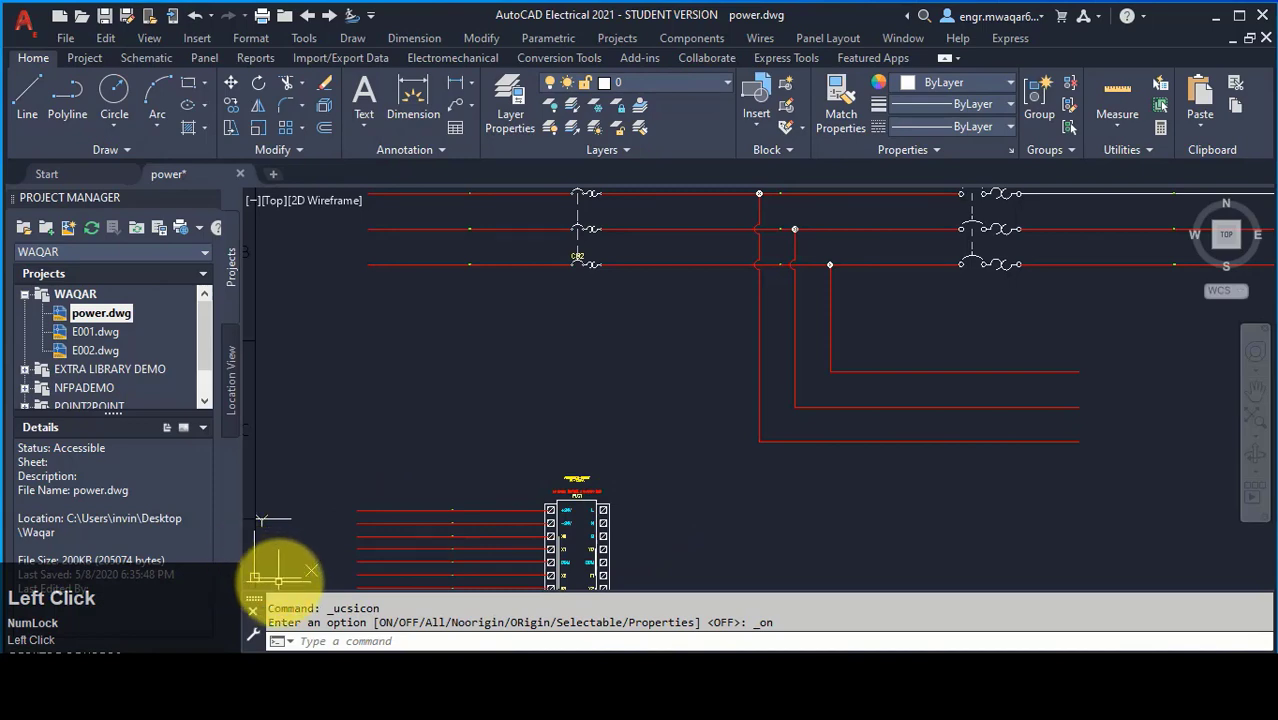
Step: Open the Text Window and scroll back through the command history to the layer and UCS commands
left_click(149, 38)
mouse_move(175, 512)
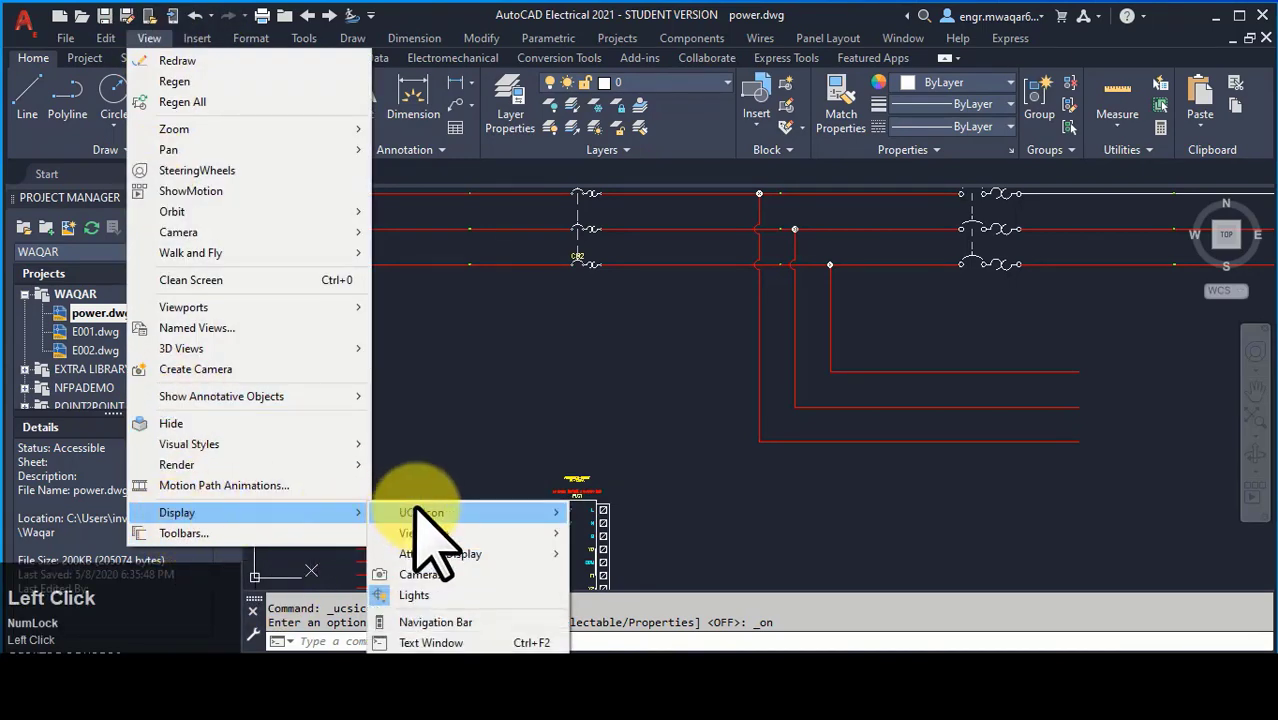
mouse_move(476, 556)
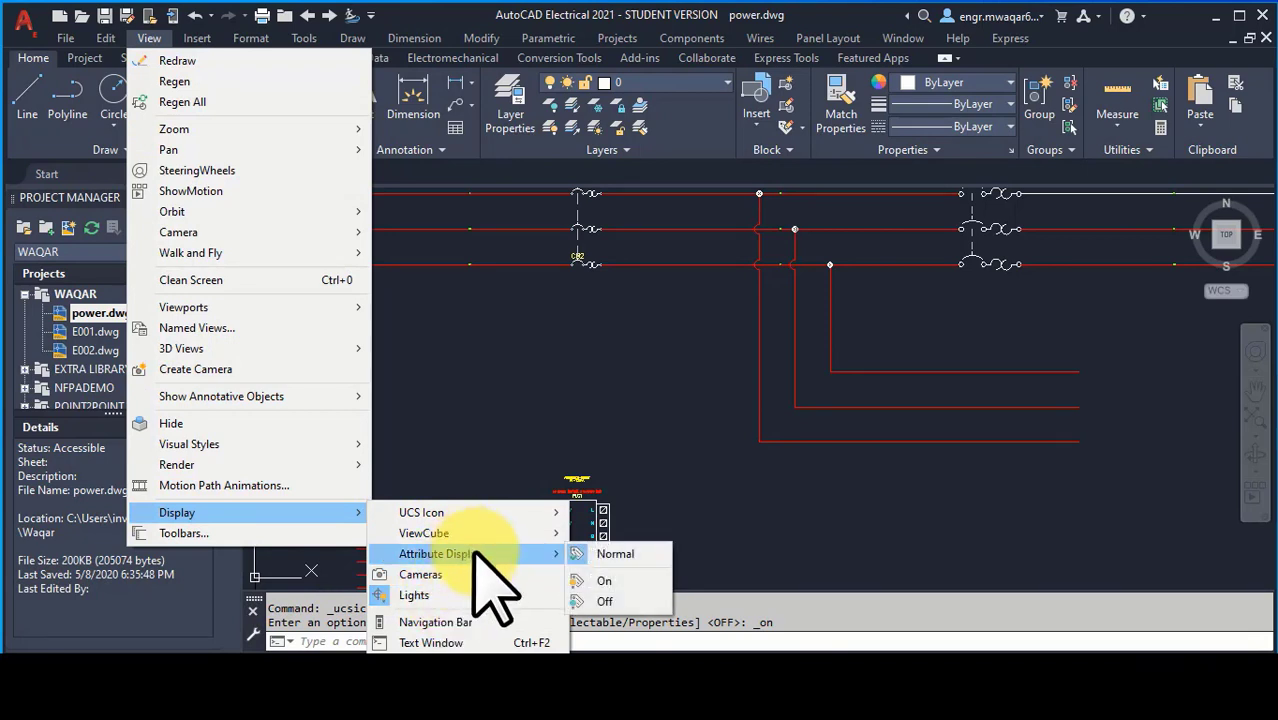
mouse_move(481, 533)
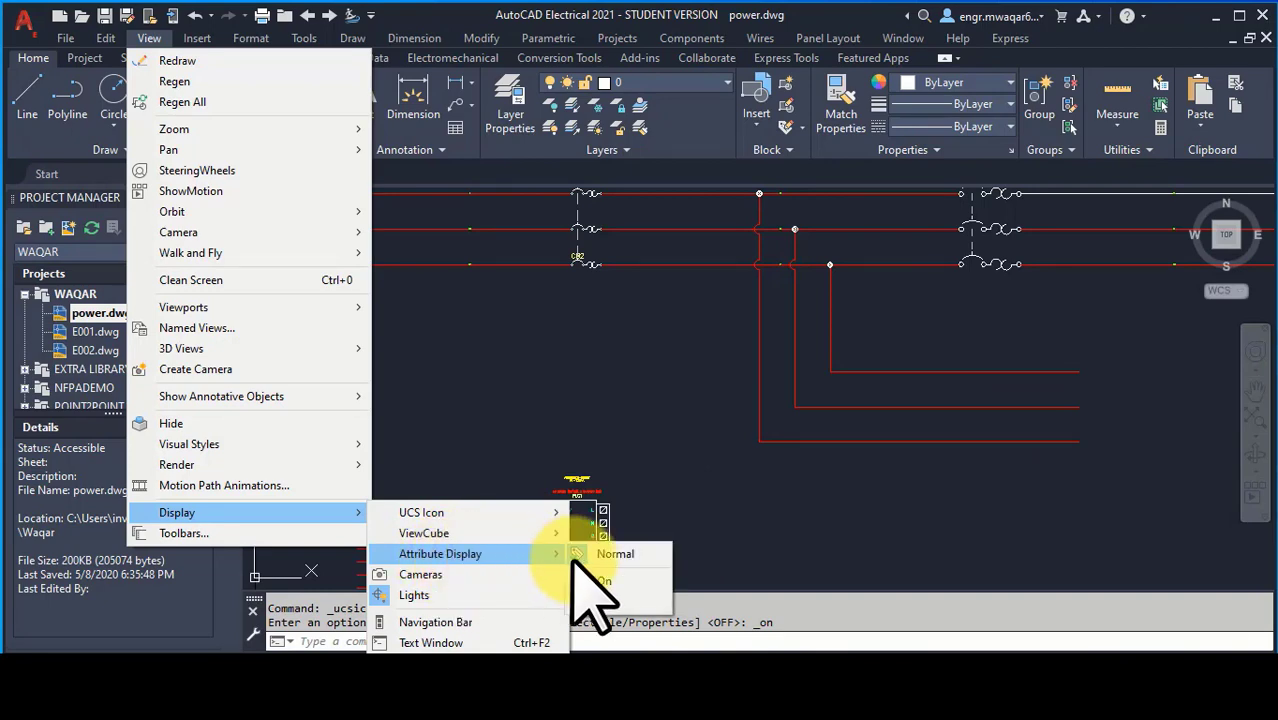
left_click(430, 643)
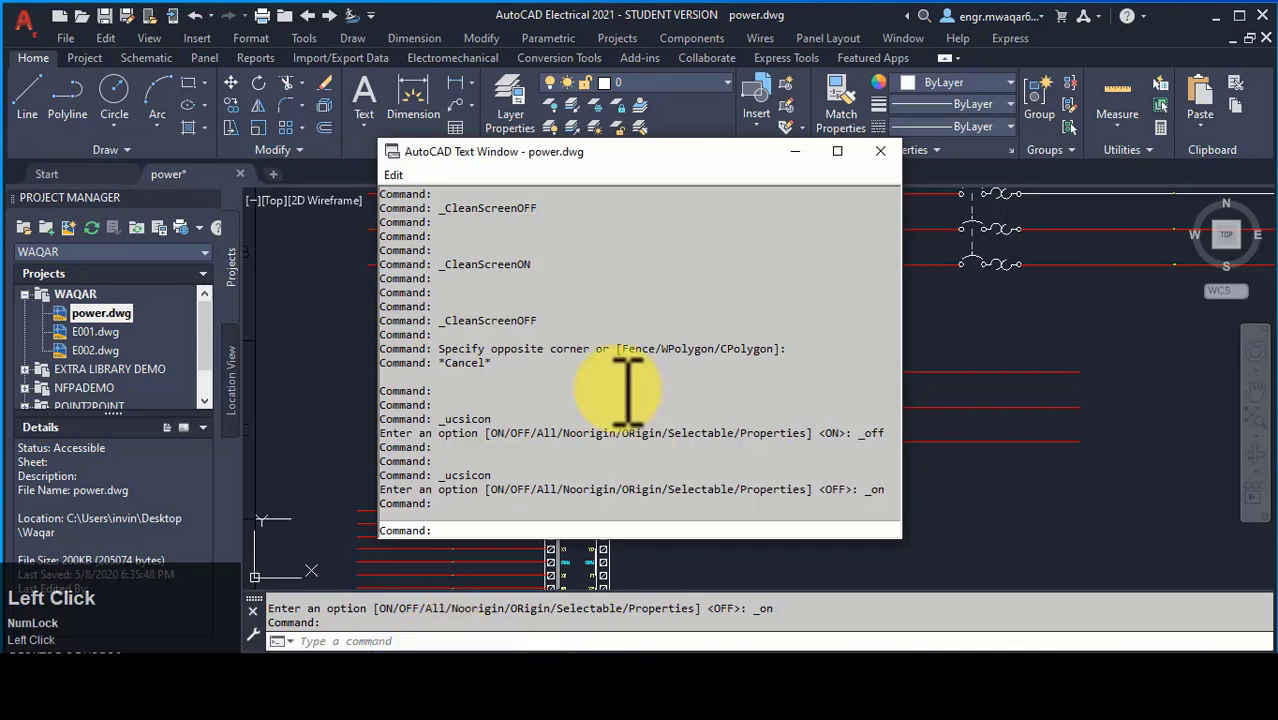
scroll(507, 433, "up", 10)
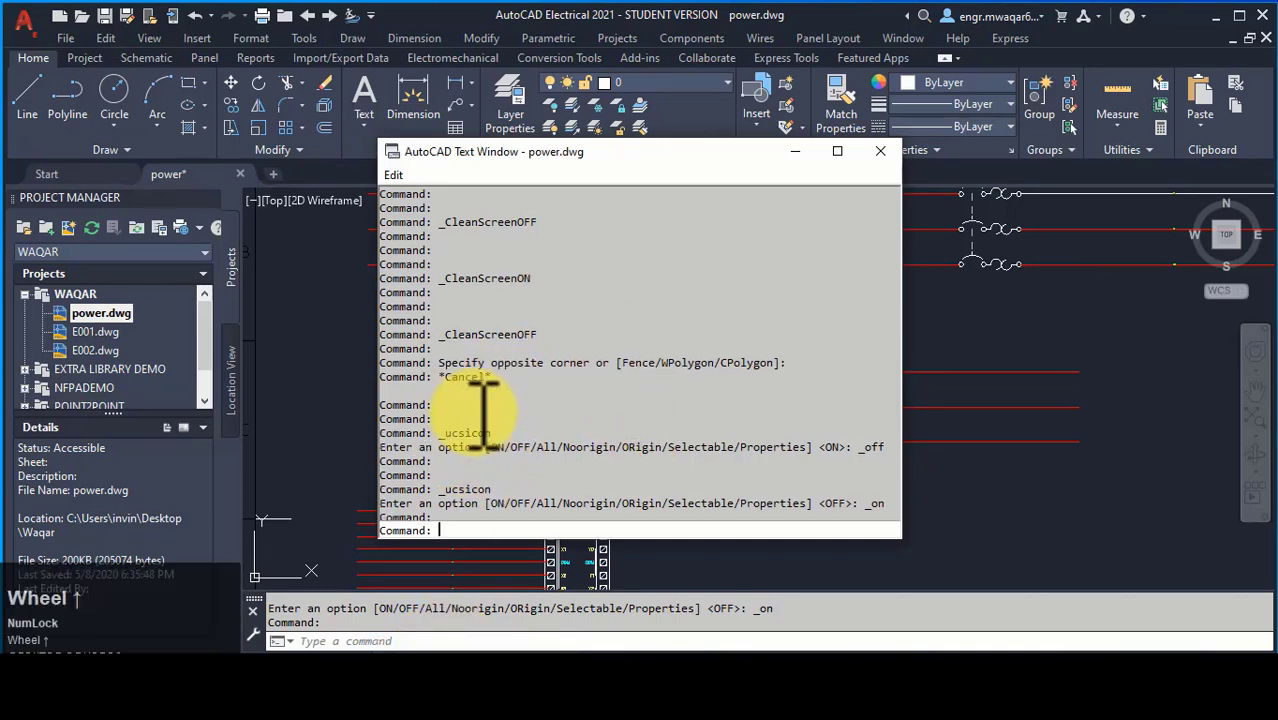
scroll(483, 412, "up", 10)
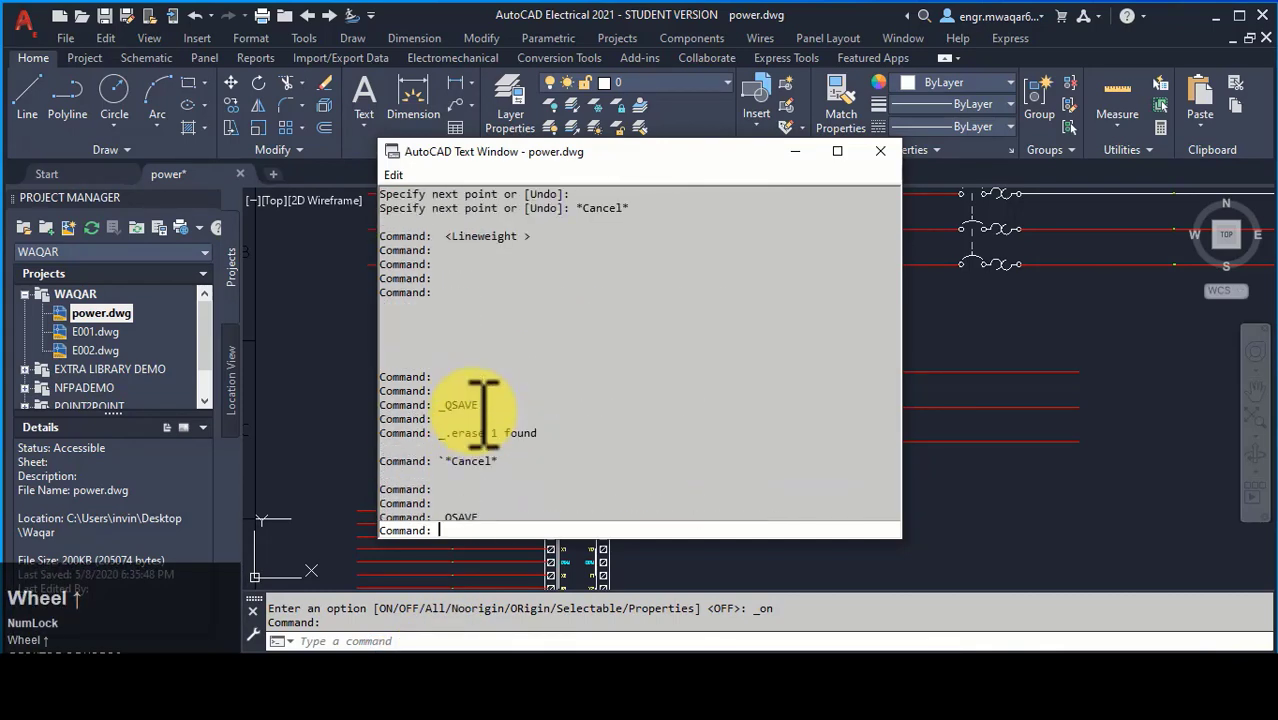
scroll(484, 412, "up", 10)
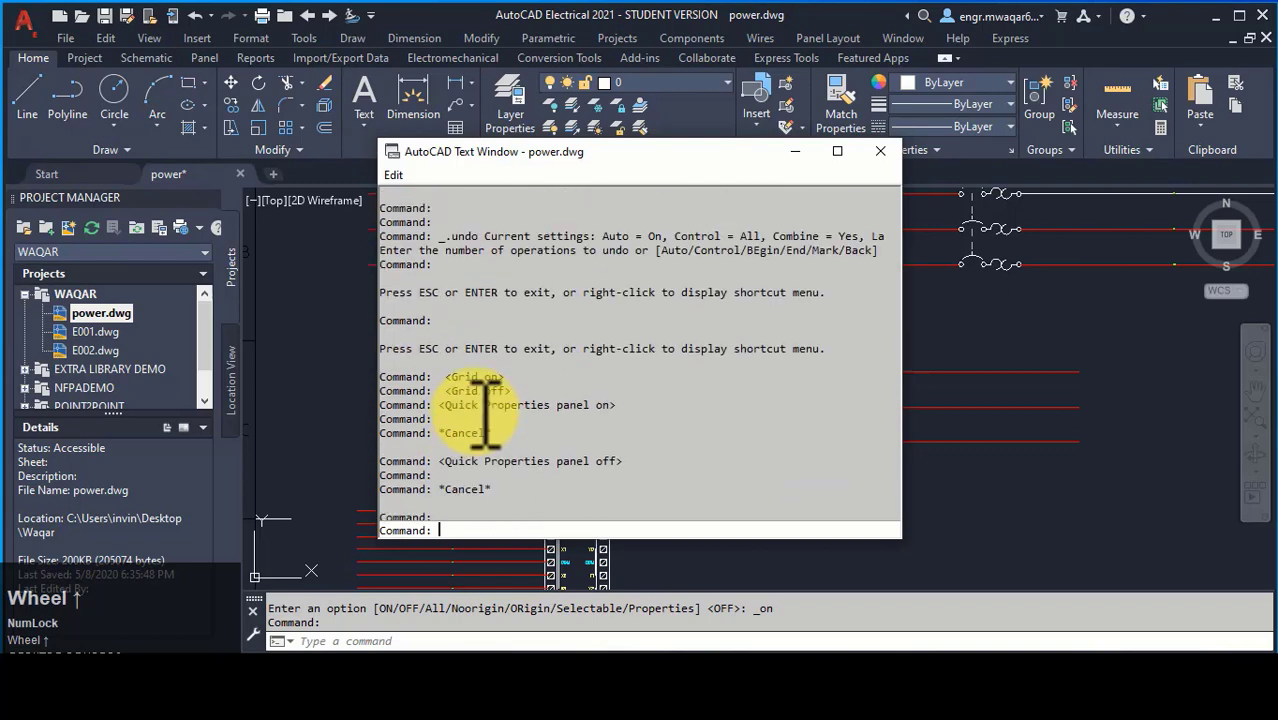
scroll(485, 412, "up", 10)
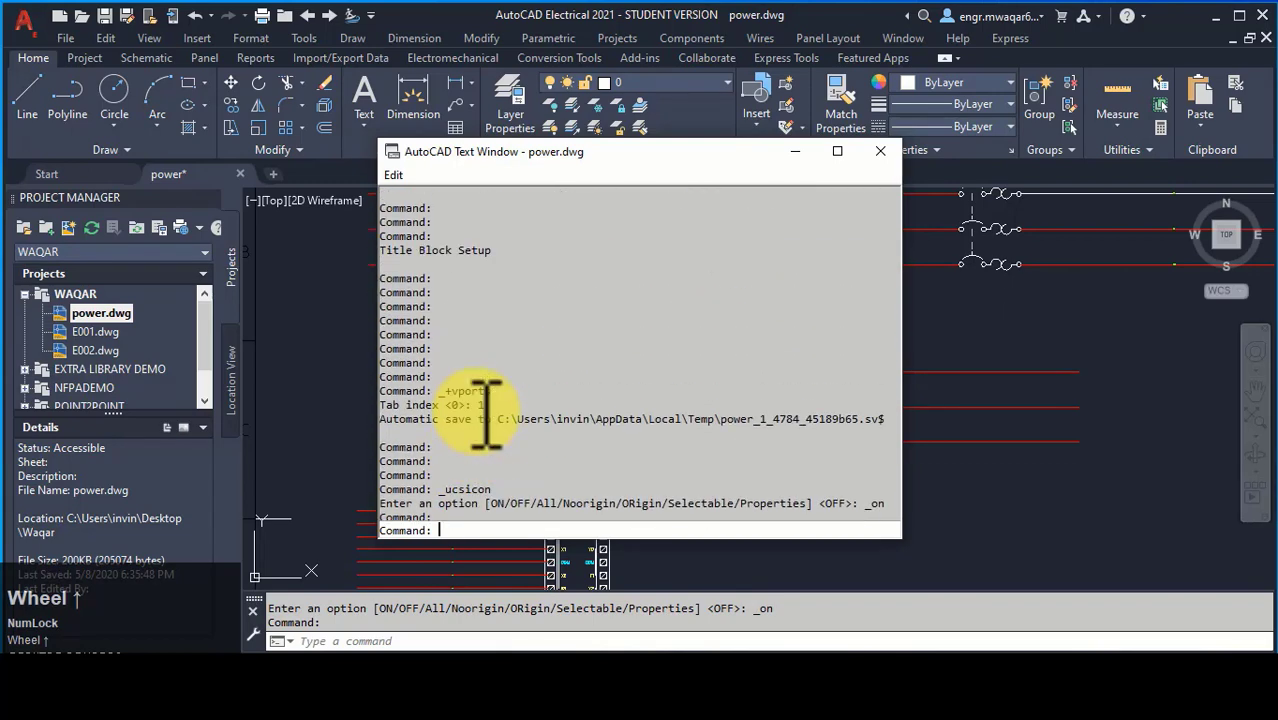
scroll(486, 412, "up", 10)
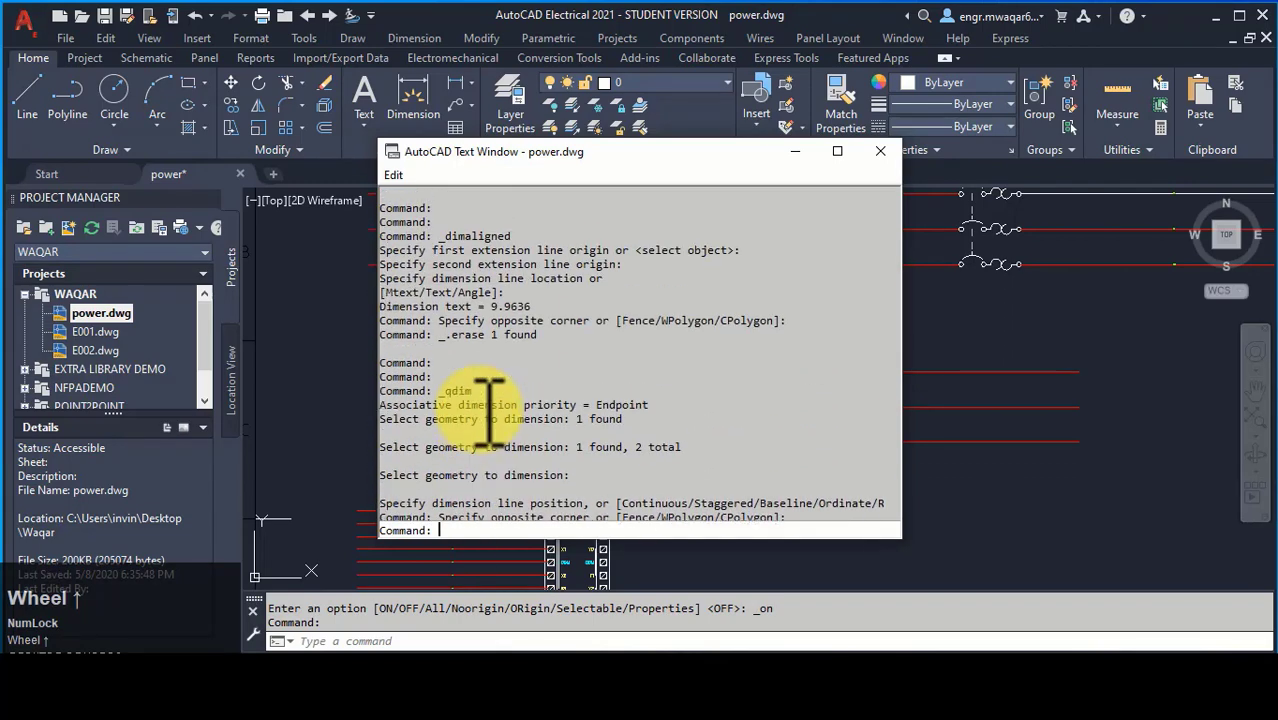
scroll(494, 410, "up", 10)
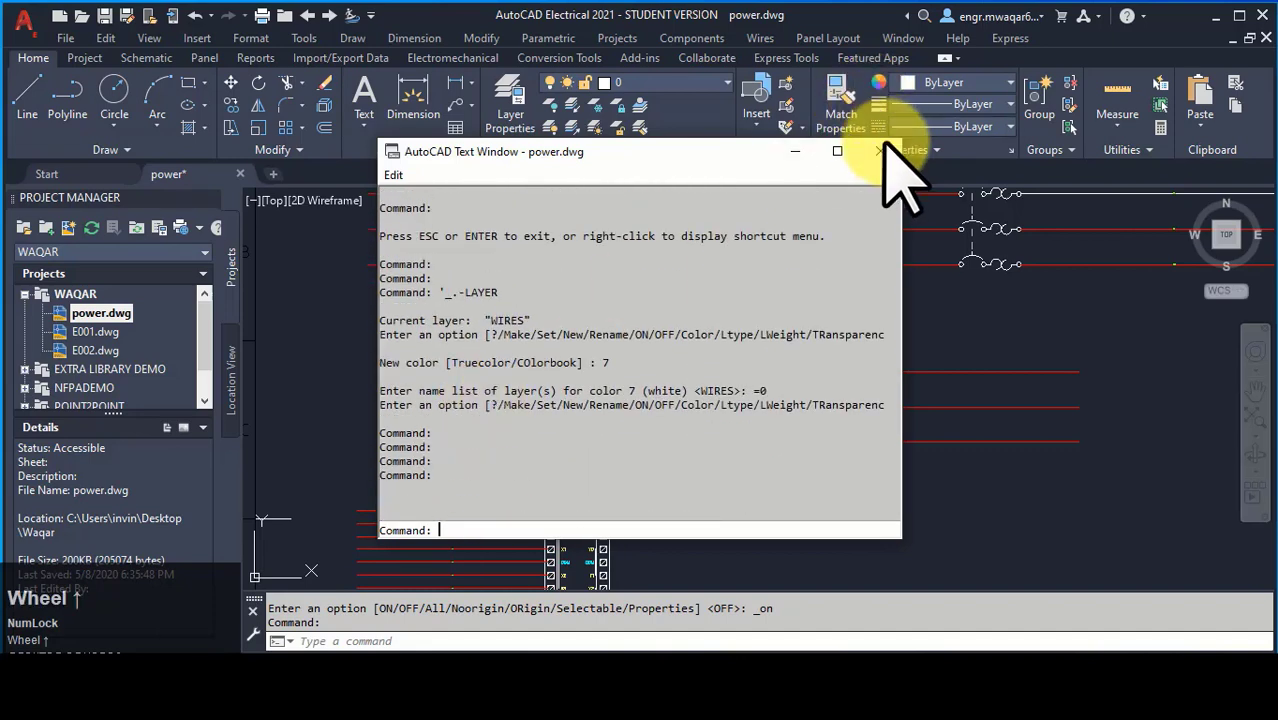
left_click(879, 152)
left_click(150, 38)
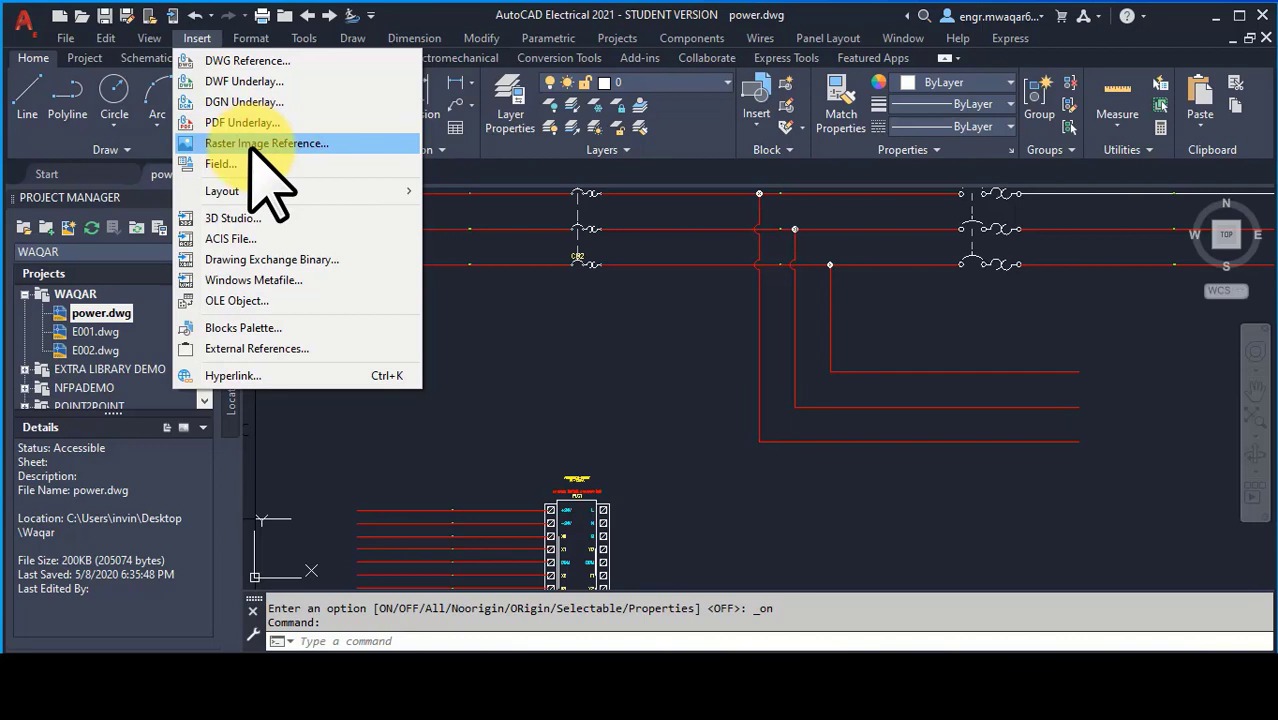
left_click(512, 128)
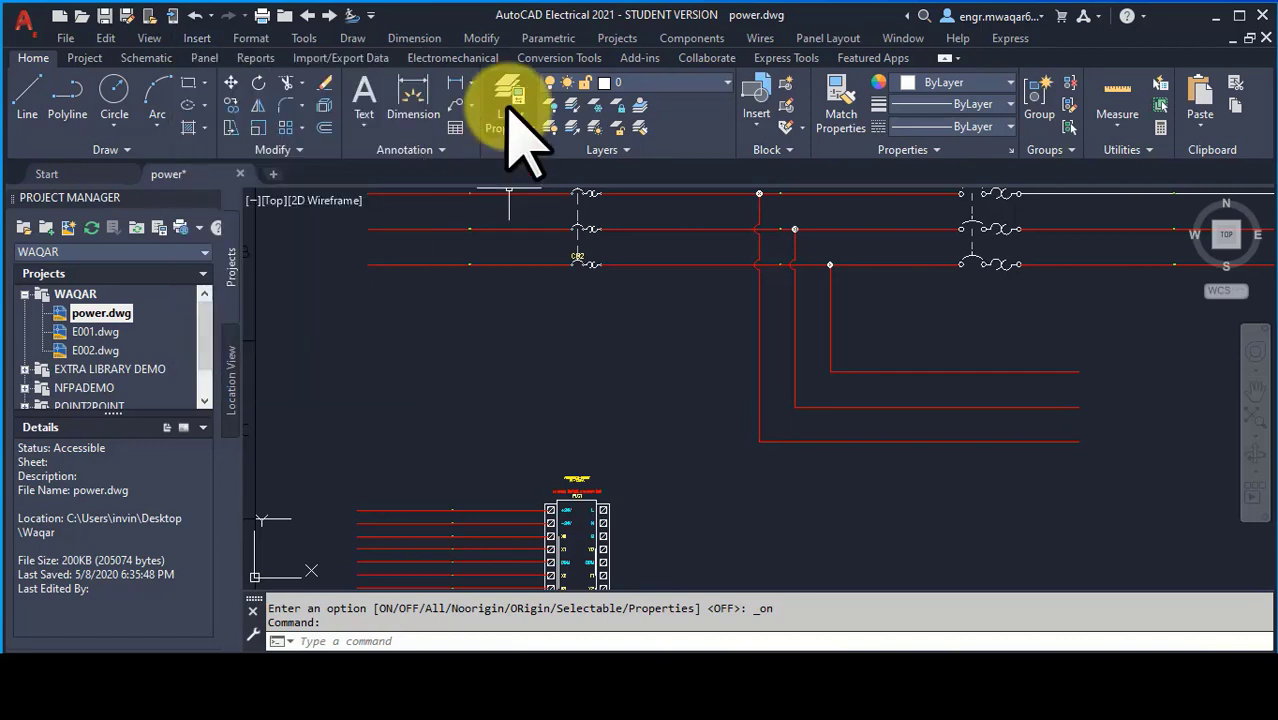
Step: Open the Layer Properties Manager and scroll through the drawing's layer list
left_click(510, 108)
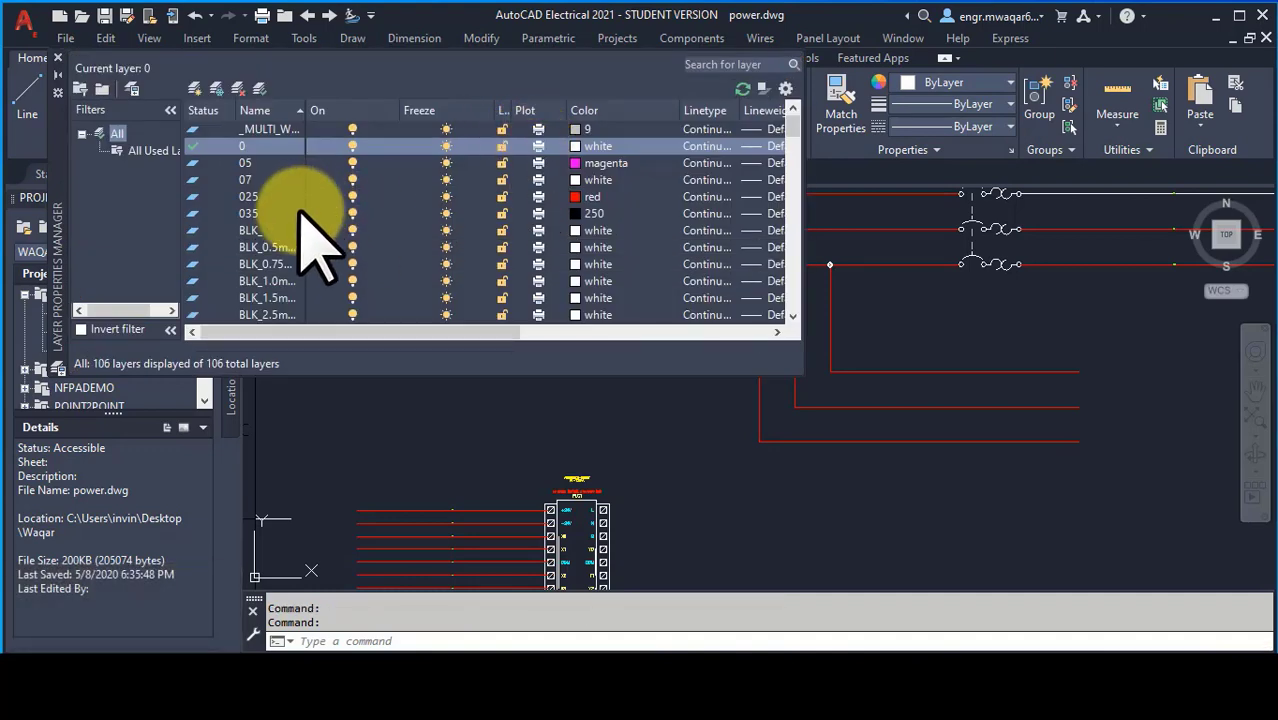
scroll(310, 260, "up", 1)
scroll(310, 260, "down", 20)
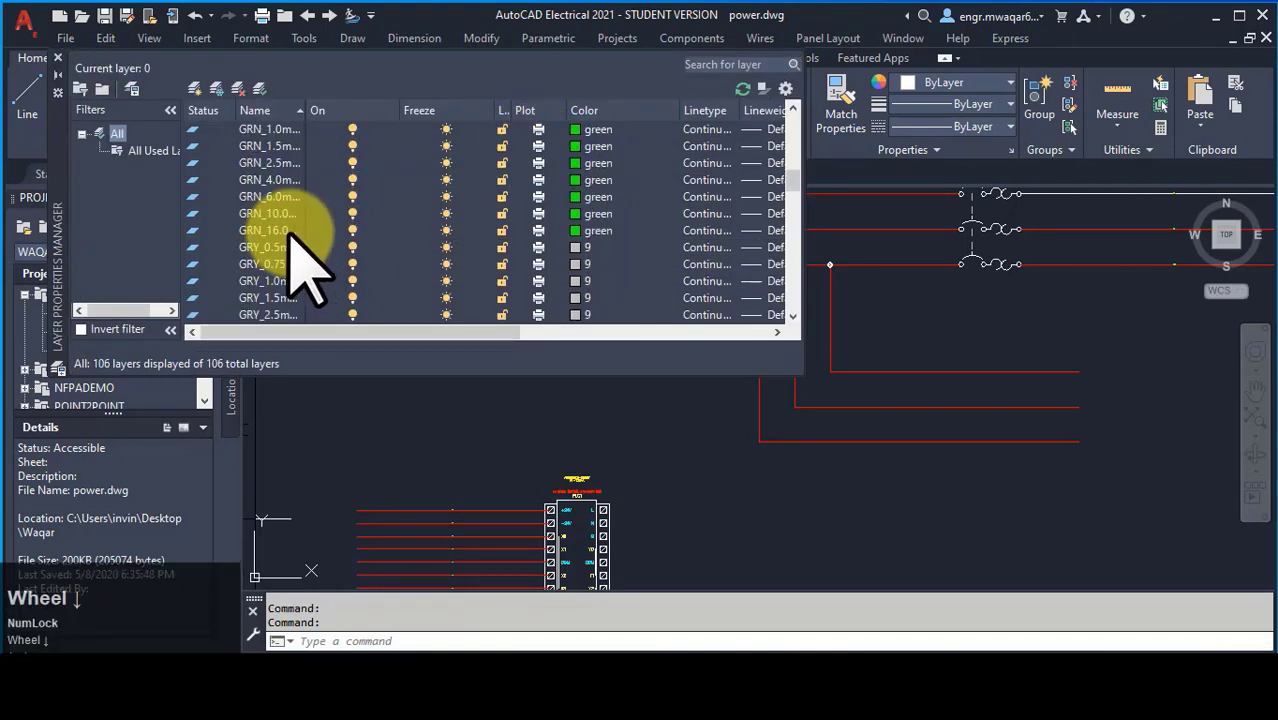
scroll(305, 280, "down", 5)
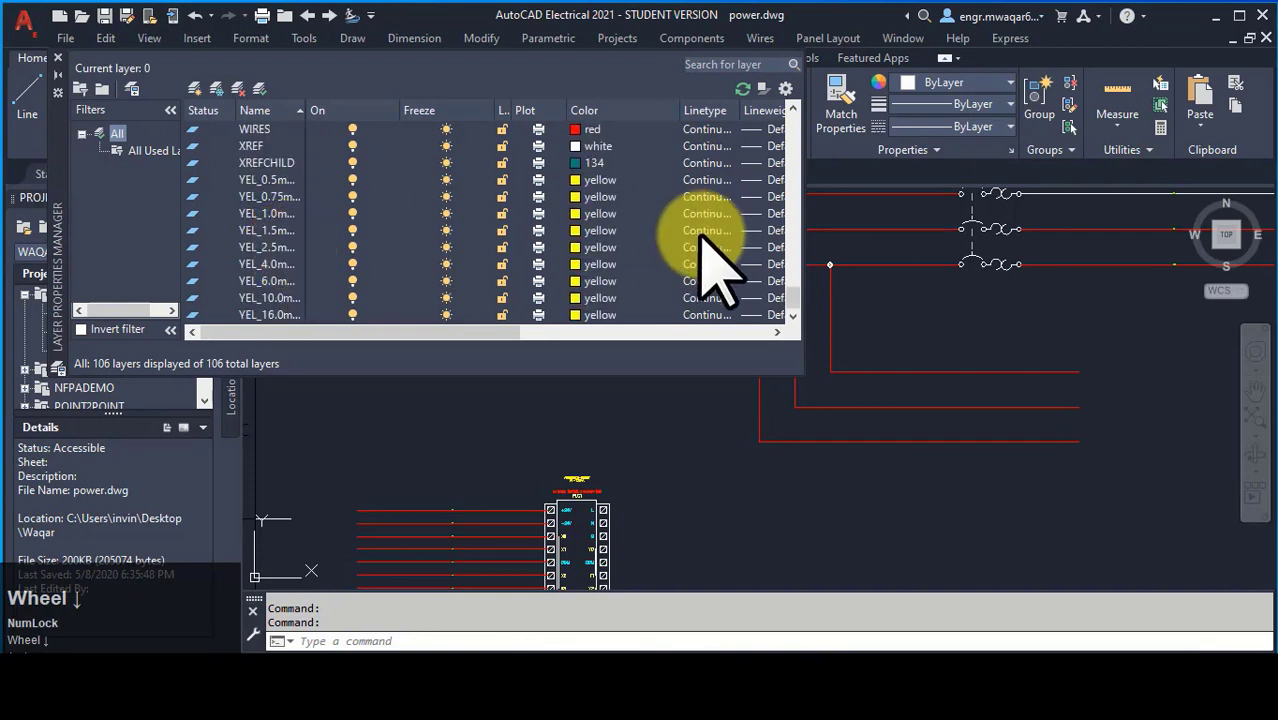
left_click_drag(795, 297, 793, 114)
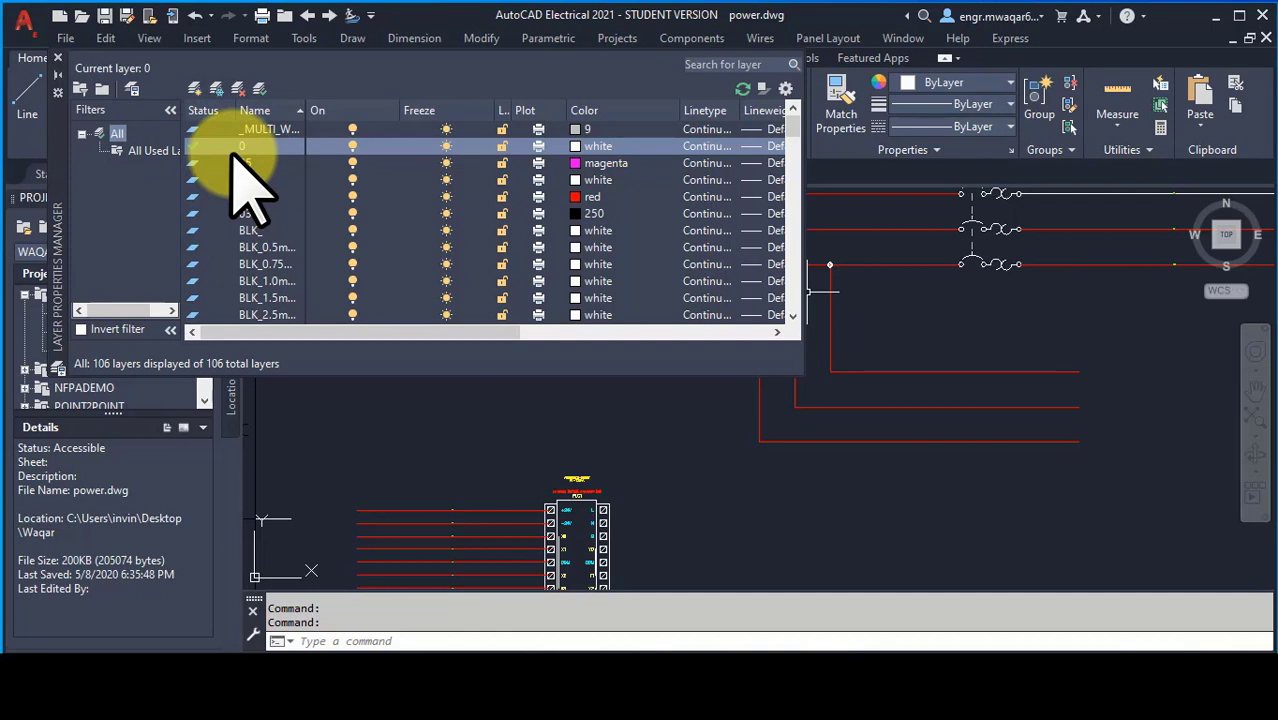
Step: Make layer 05 current, switch back to layer 0, close the manager, and expand the Layers panel
key("Down")
key("Down")
key("Down")
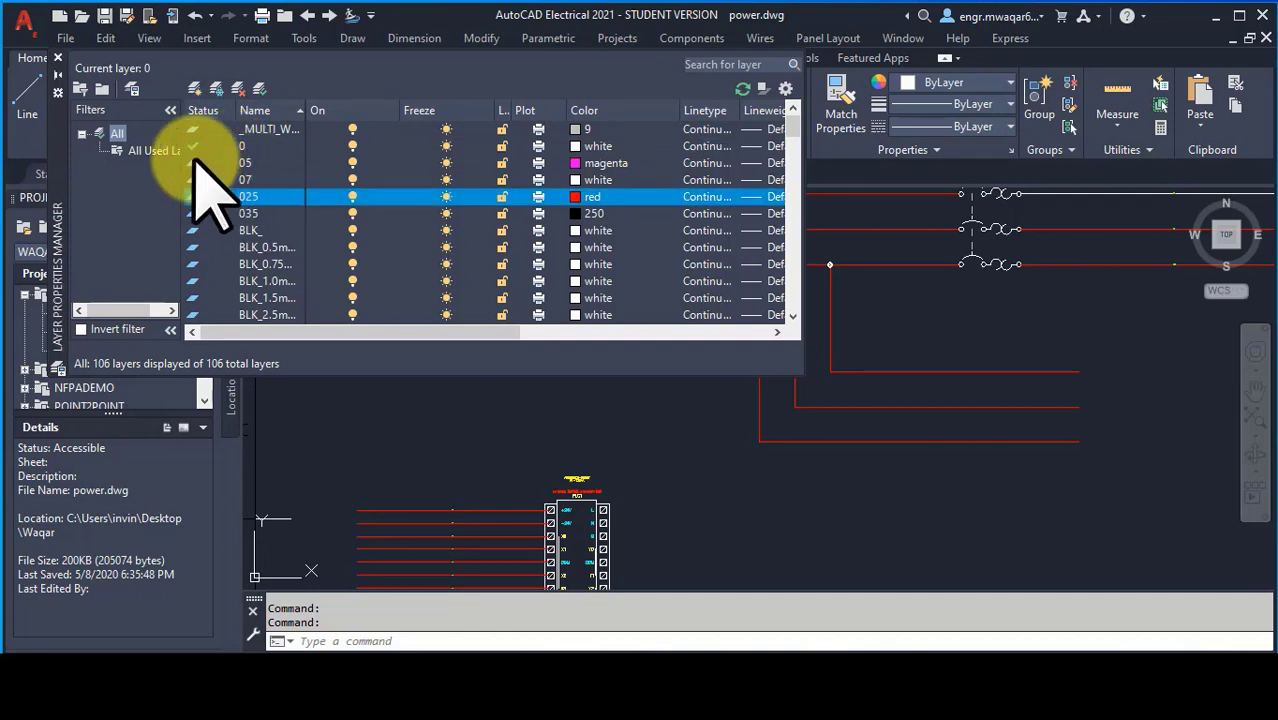
left_click(195, 162)
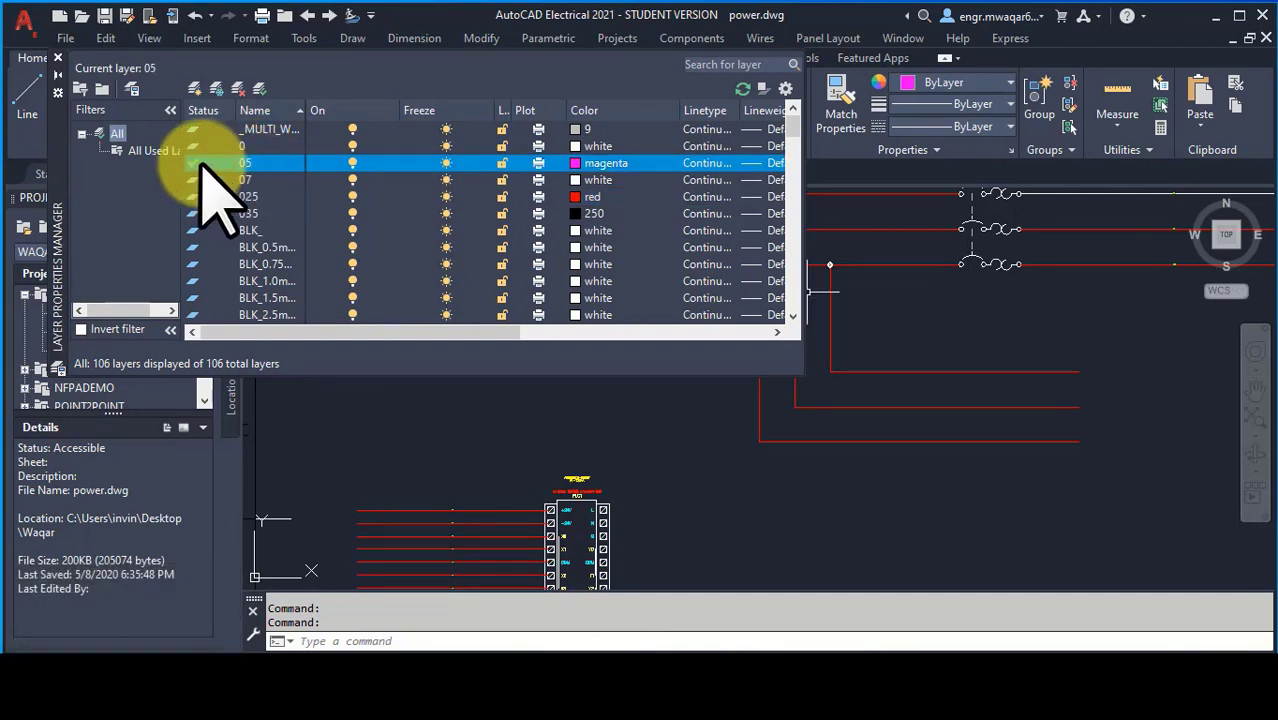
left_click(197, 146)
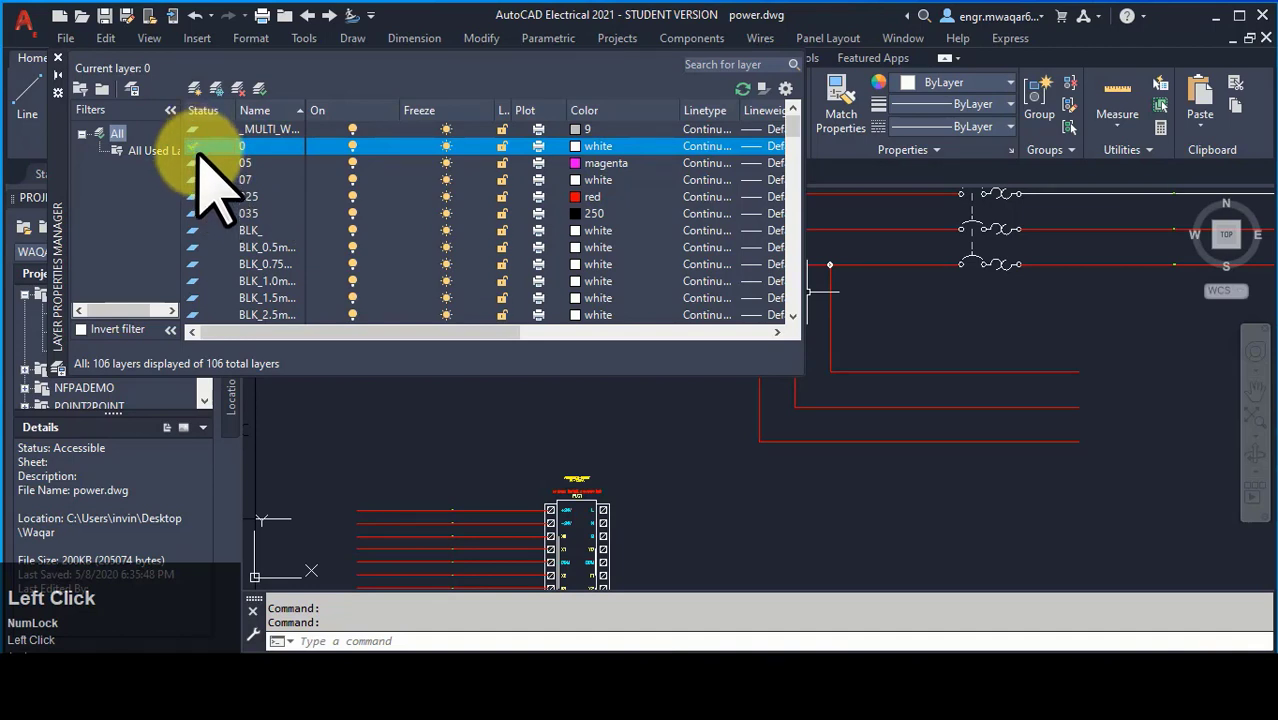
scroll(210, 180, "down", 10)
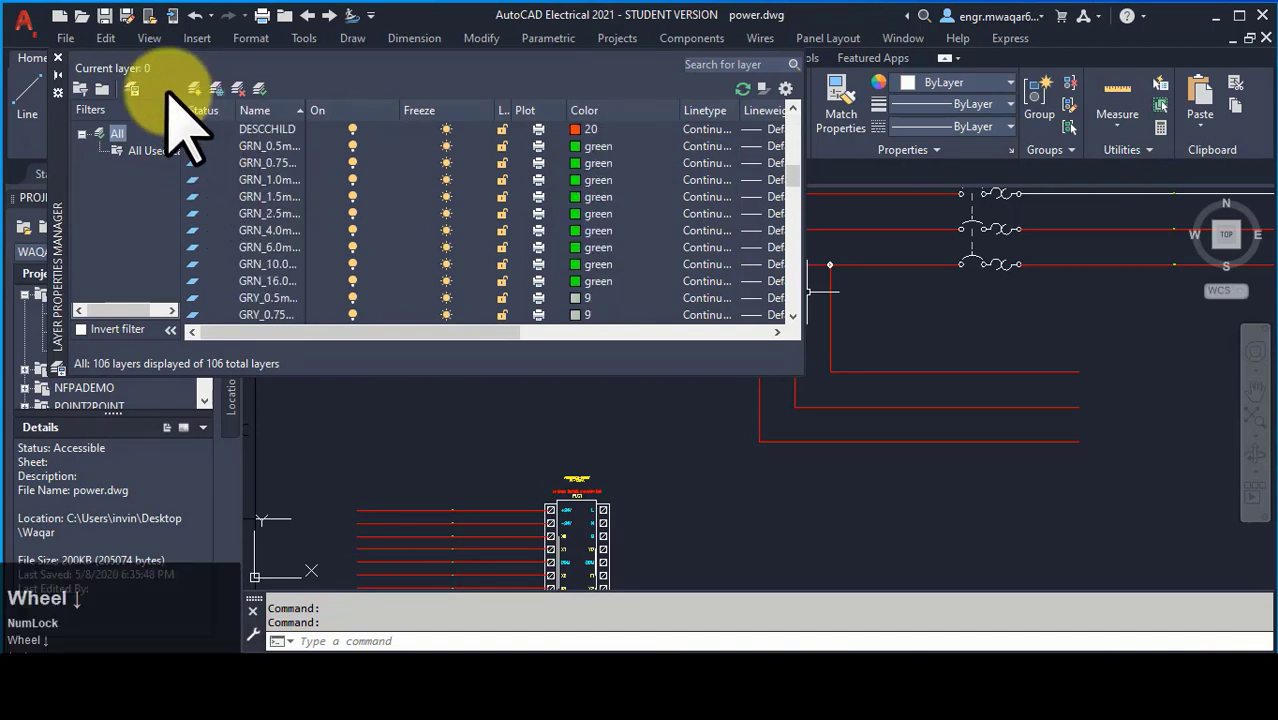
left_click(57, 57)
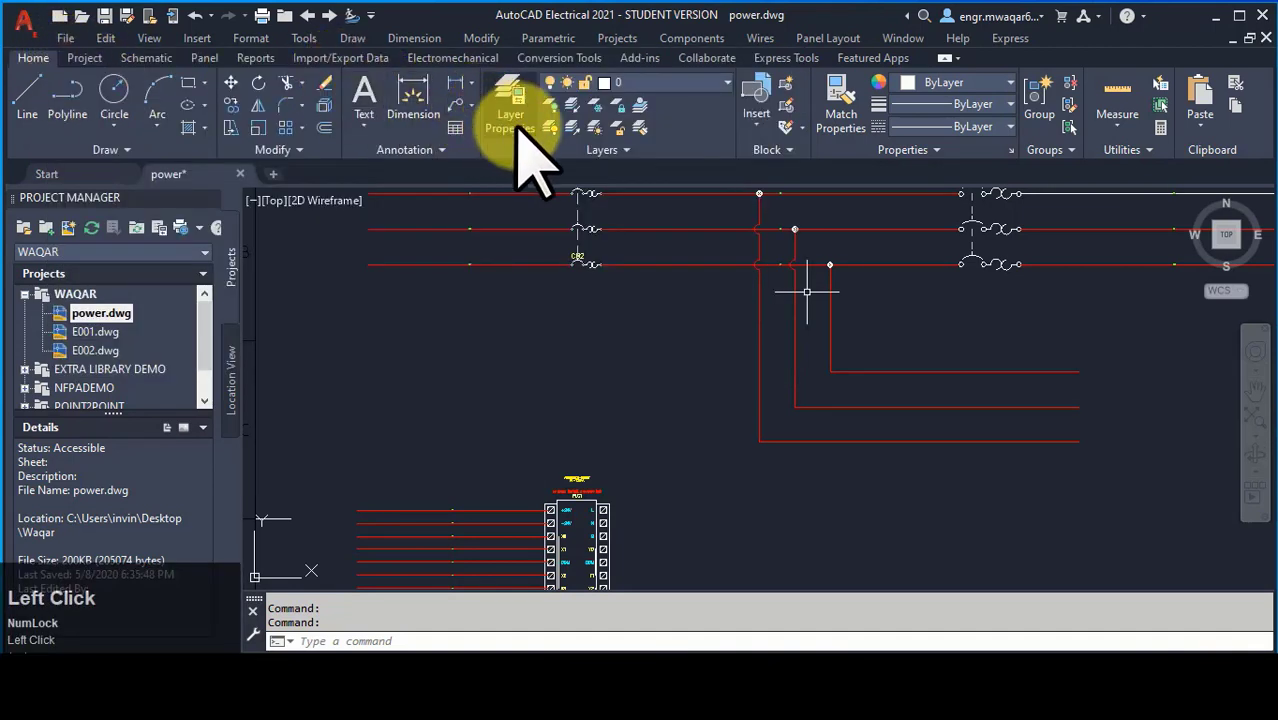
left_click(606, 150)
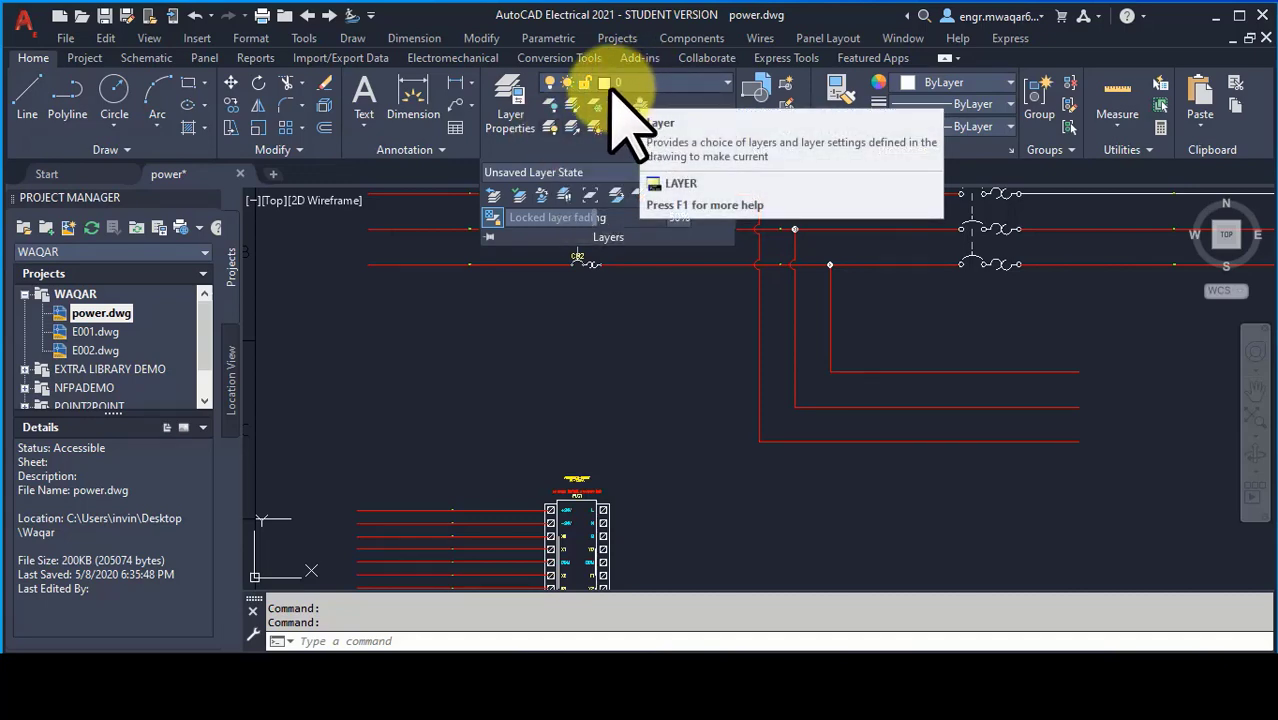
Step: Set BLK_ current, then layer 0 again, turn all layers on, and start LAYMCUR
left_click(665, 84)
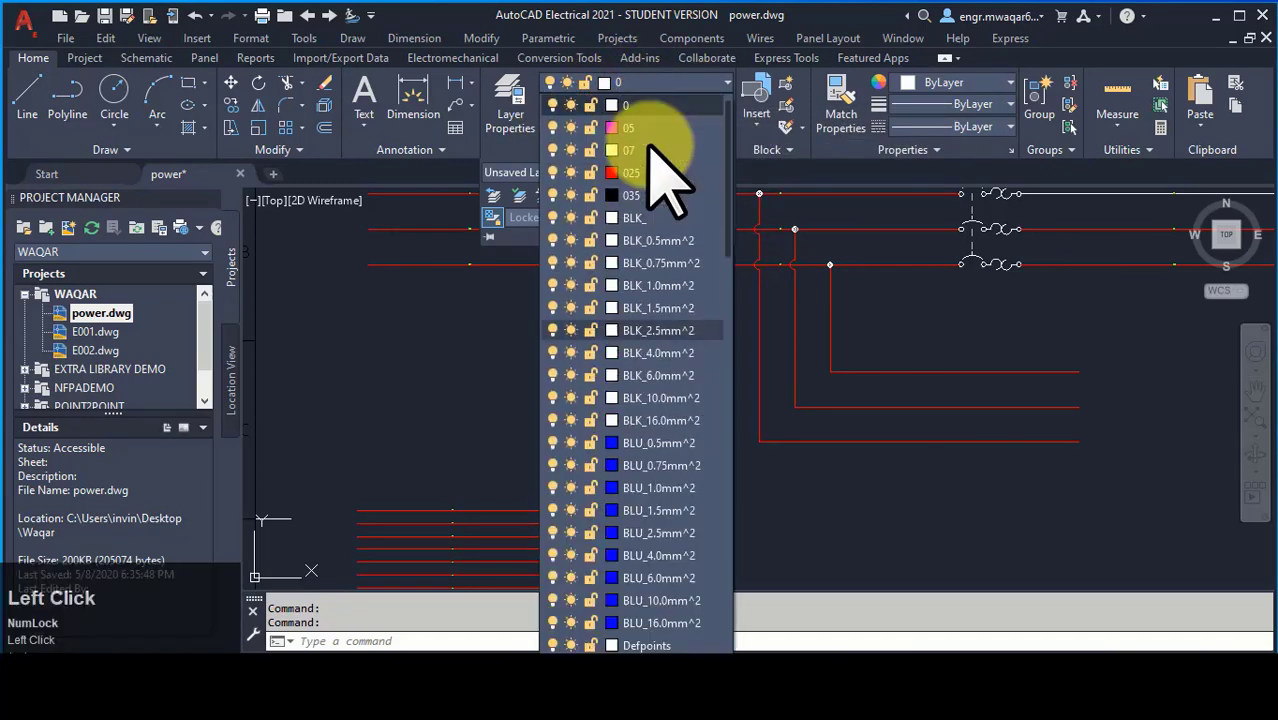
left_click(630, 218)
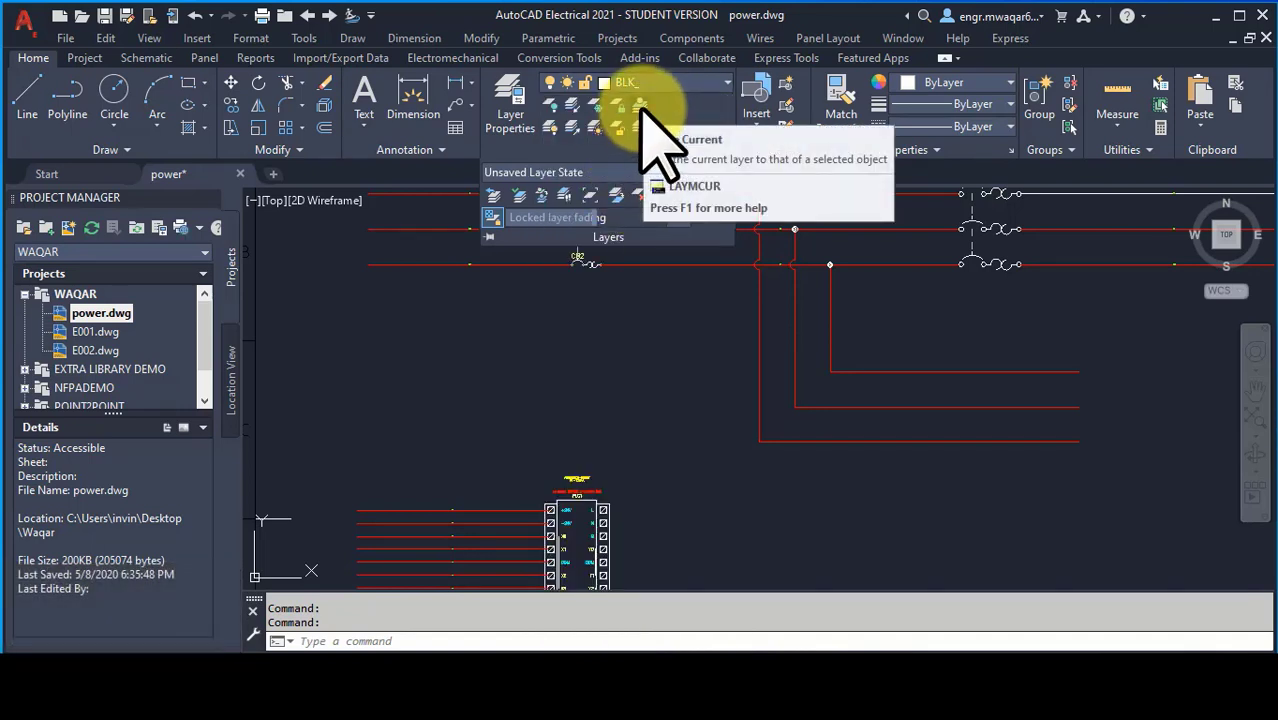
left_click(642, 106)
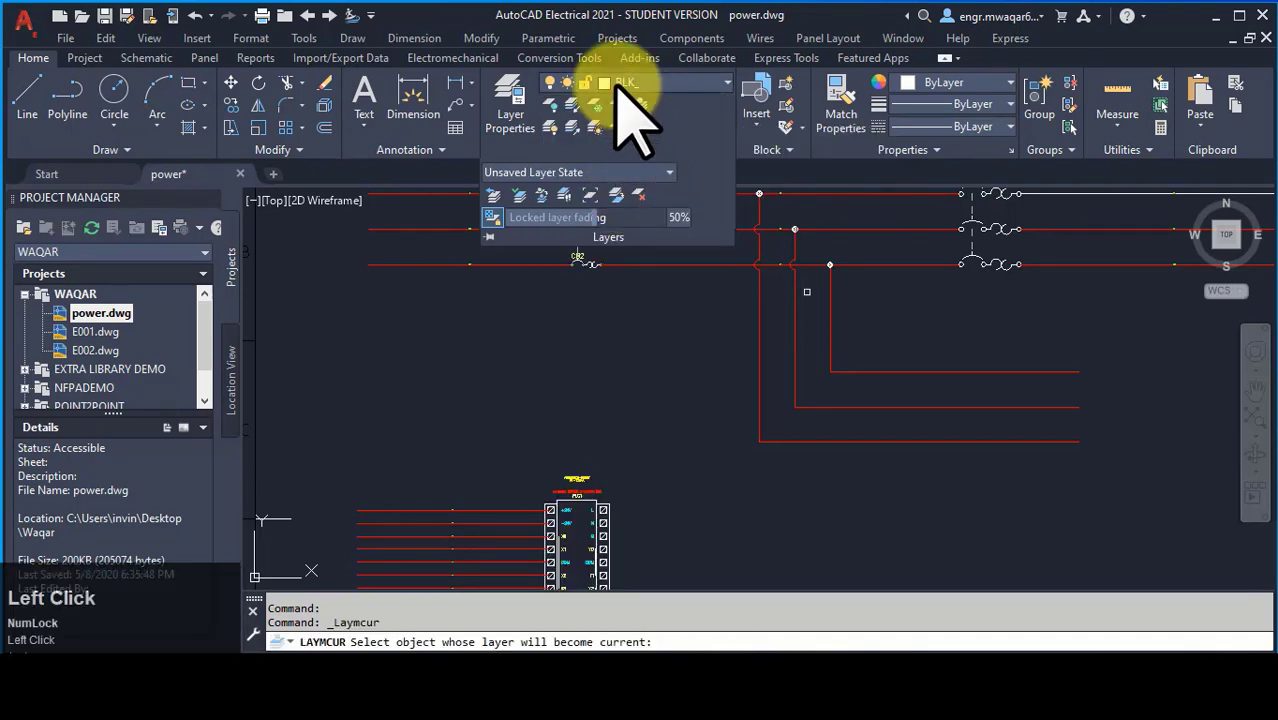
left_click(555, 84)
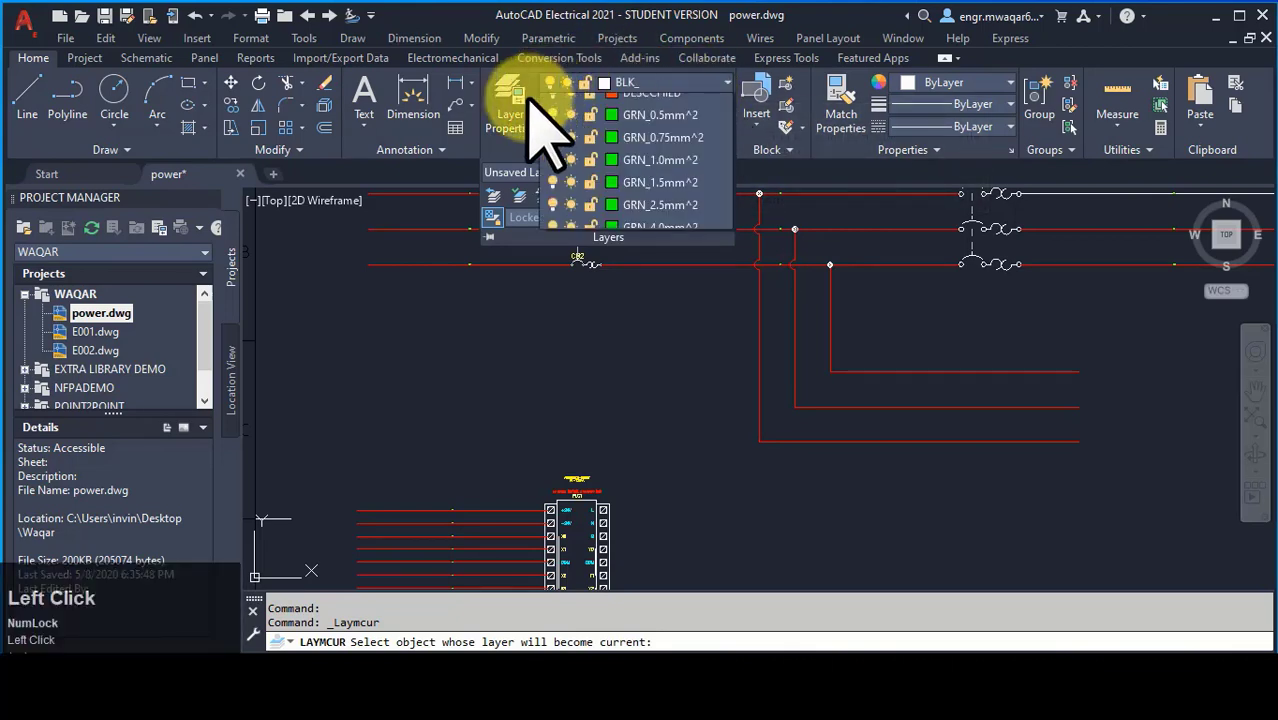
left_click(628, 214)
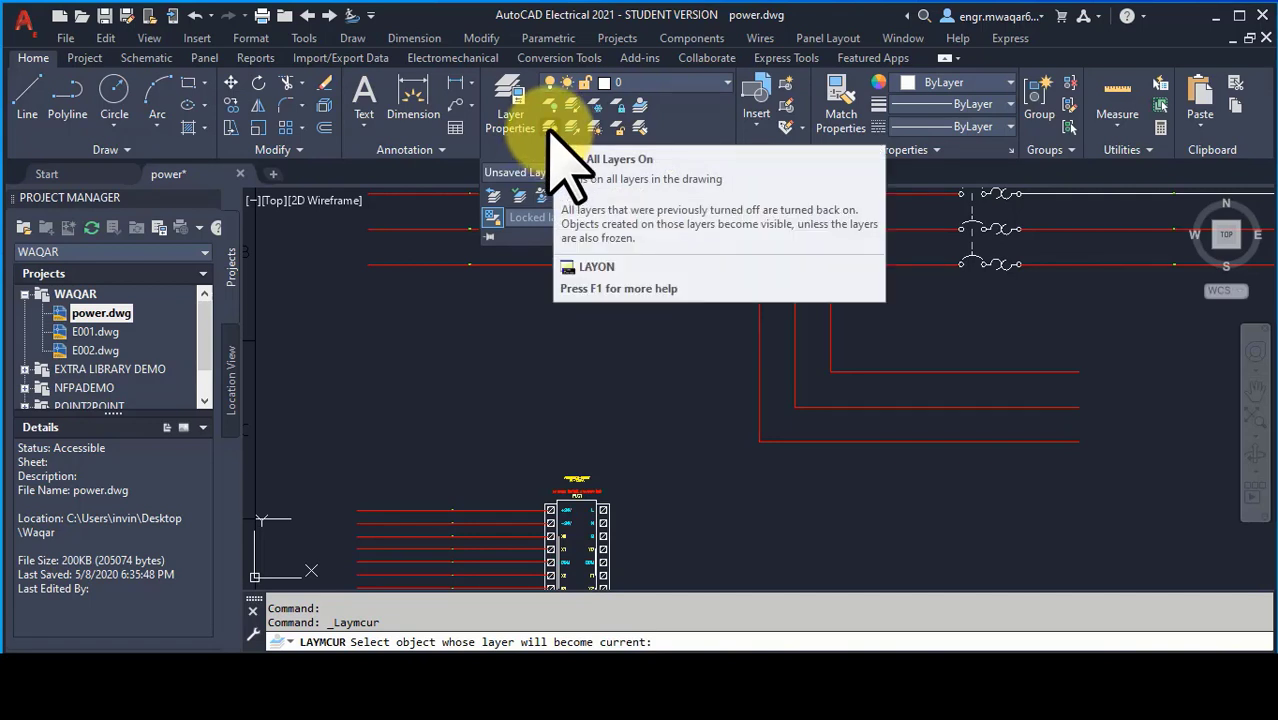
left_click(549, 129)
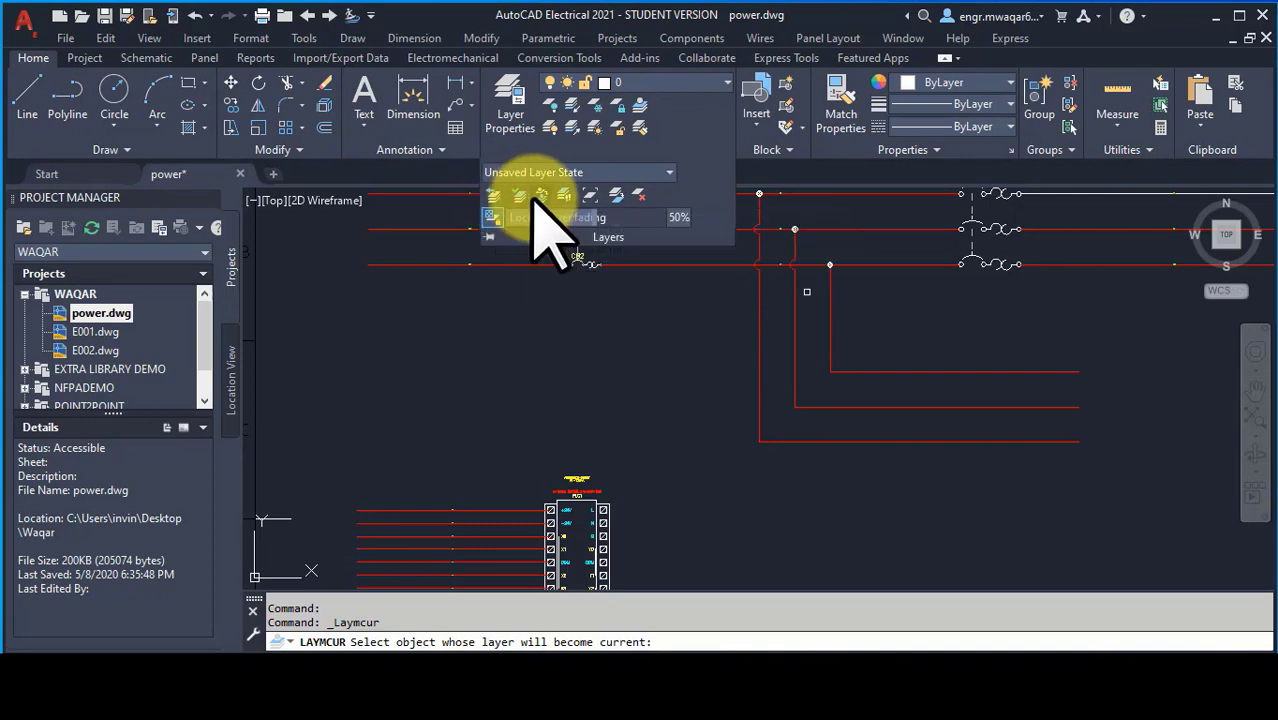
left_click(1005, 322)
Step: Pan the schematic to bring CB3 into view and cancel the pending LAYMCUR prompt
left_click(1255, 385)
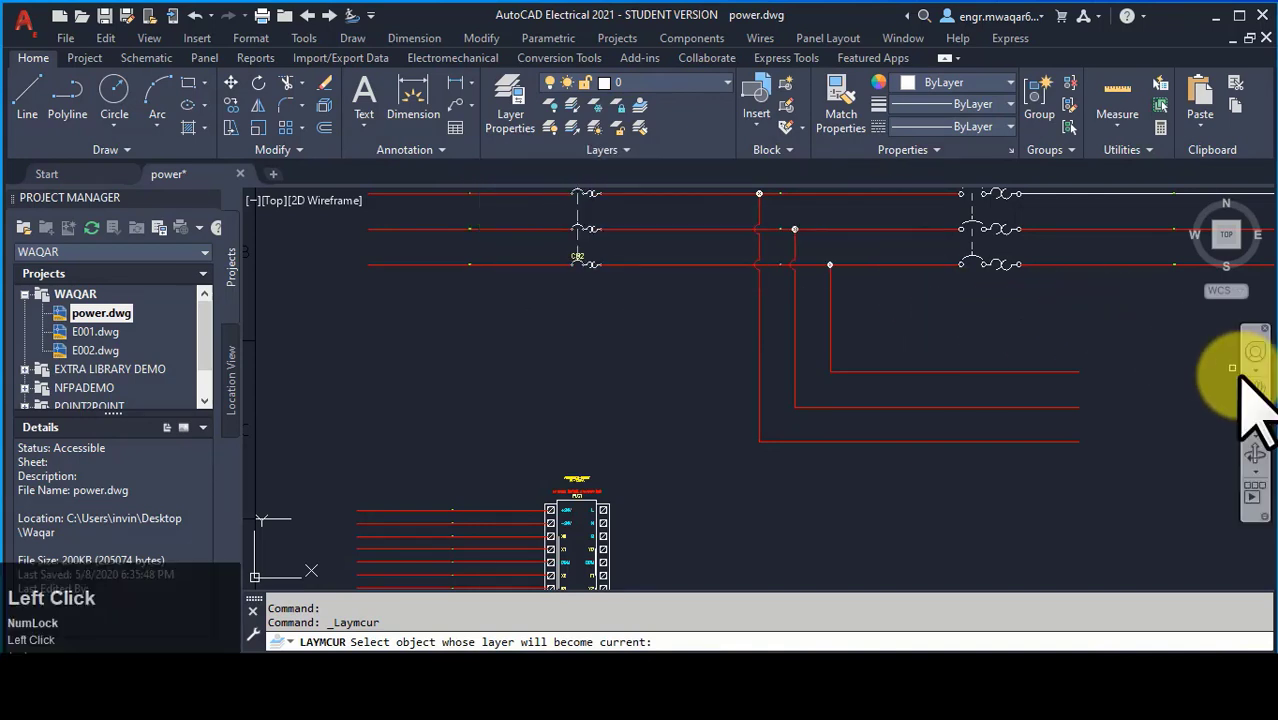
left_click_drag(1118, 212, 870, 277)
key("Escape")
left_click(872, 272)
left_click(871, 273)
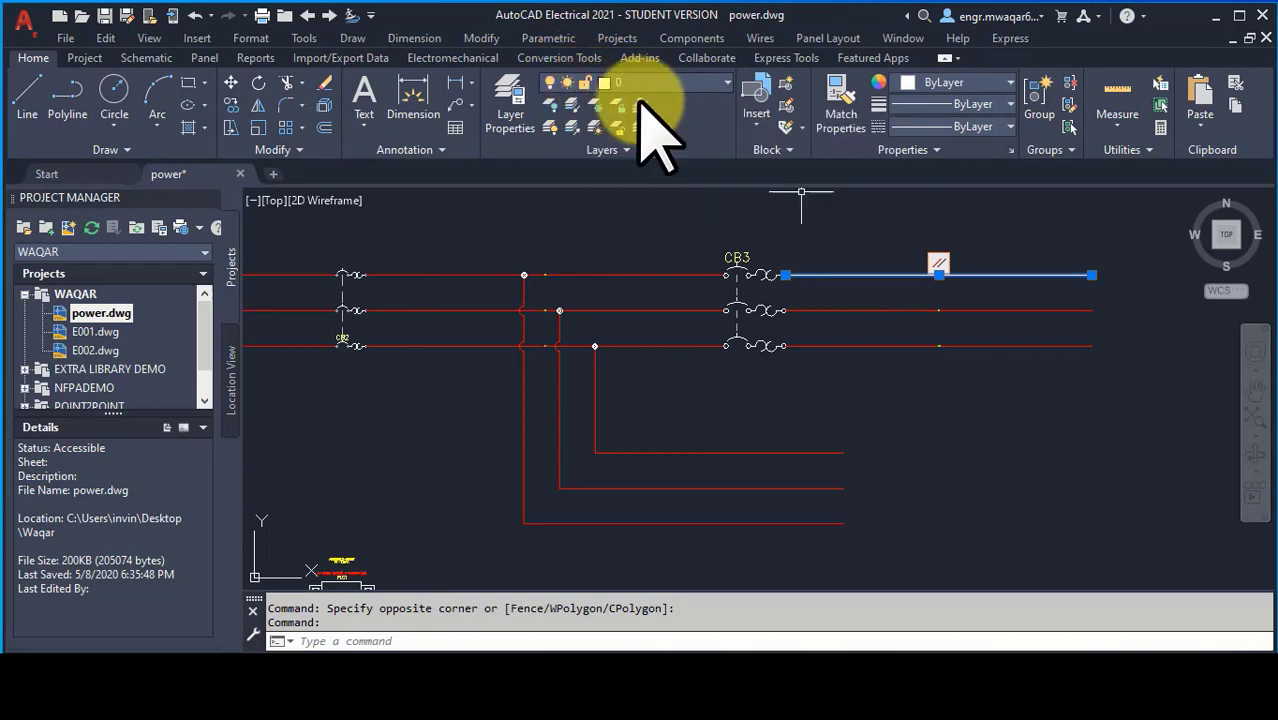
Step: Make WIRES the current layer in the Layer Properties Manager and close it
left_click(727, 84)
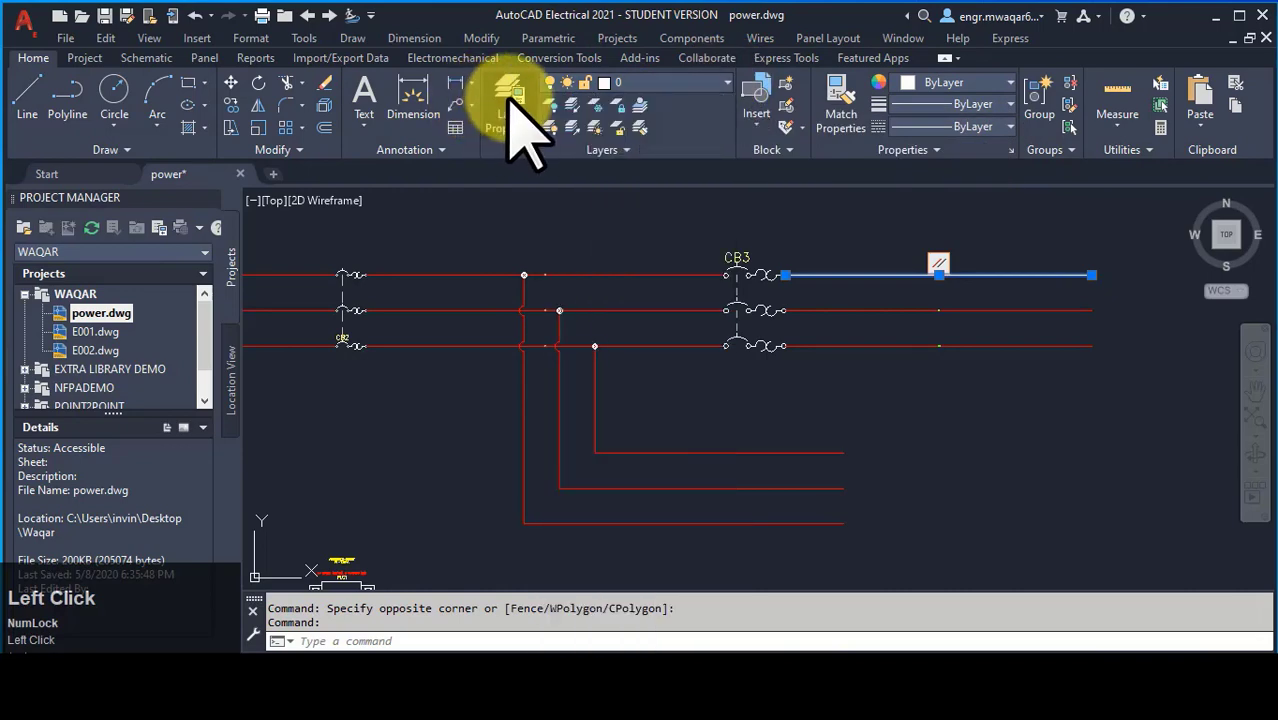
left_click(512, 97)
scroll(240, 290, "down", 5)
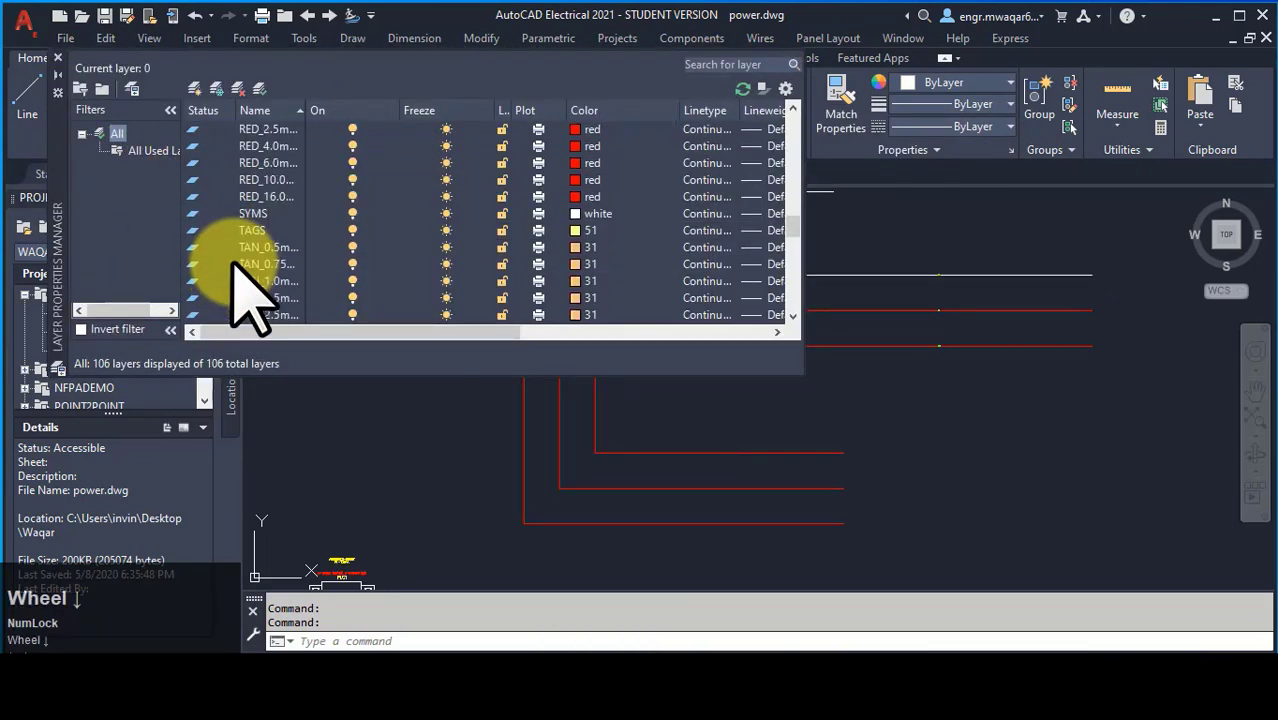
scroll(250, 285, "down", 6)
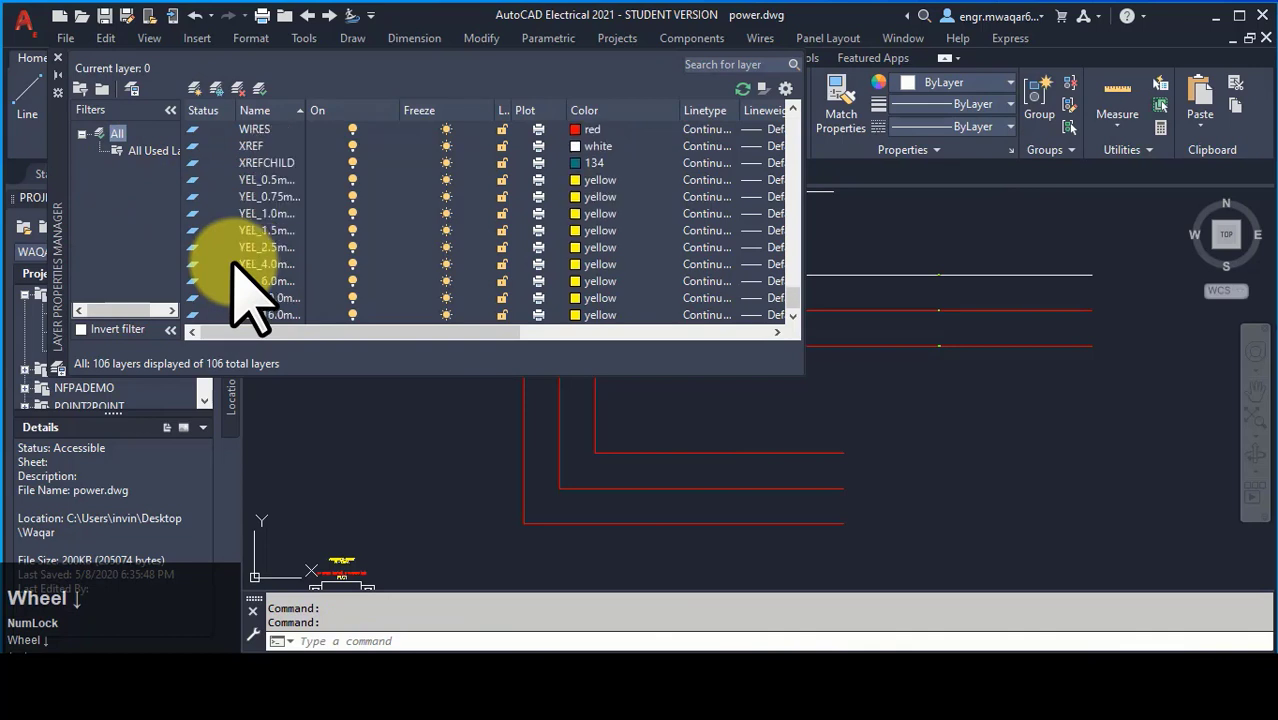
scroll(245, 275, "up", 2)
left_click(191, 231)
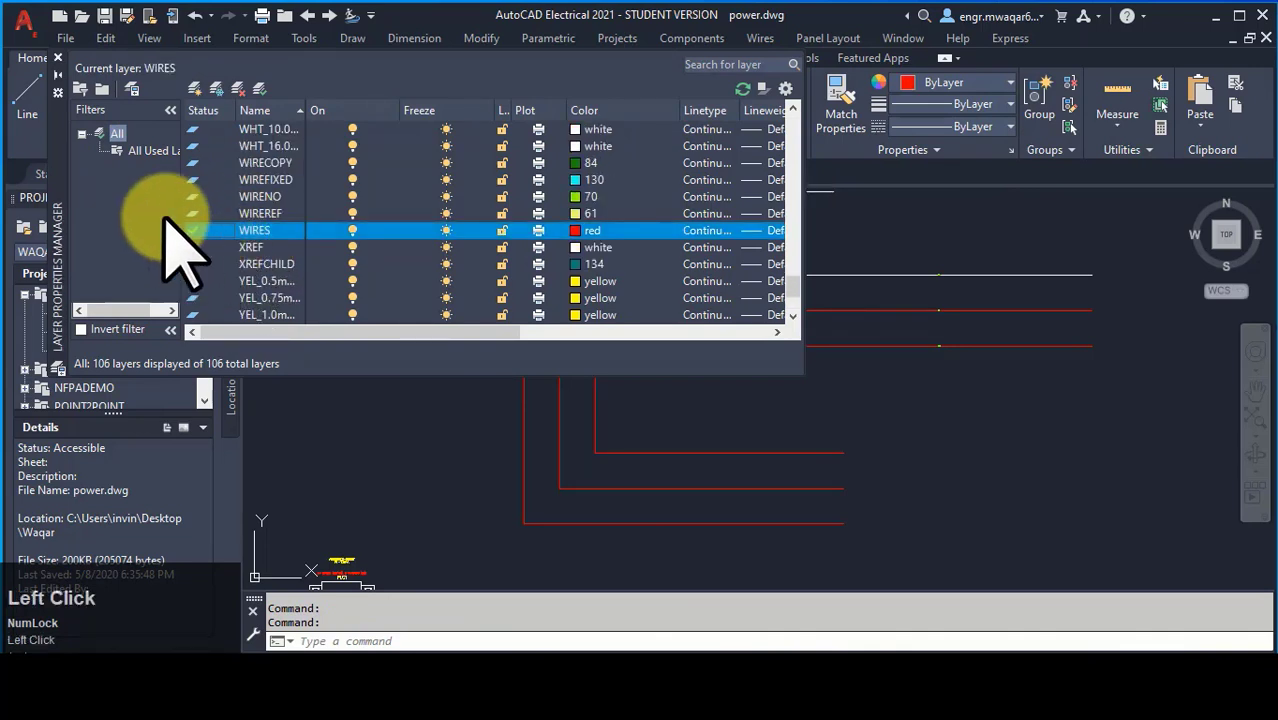
left_click(60, 58)
left_click(58, 58)
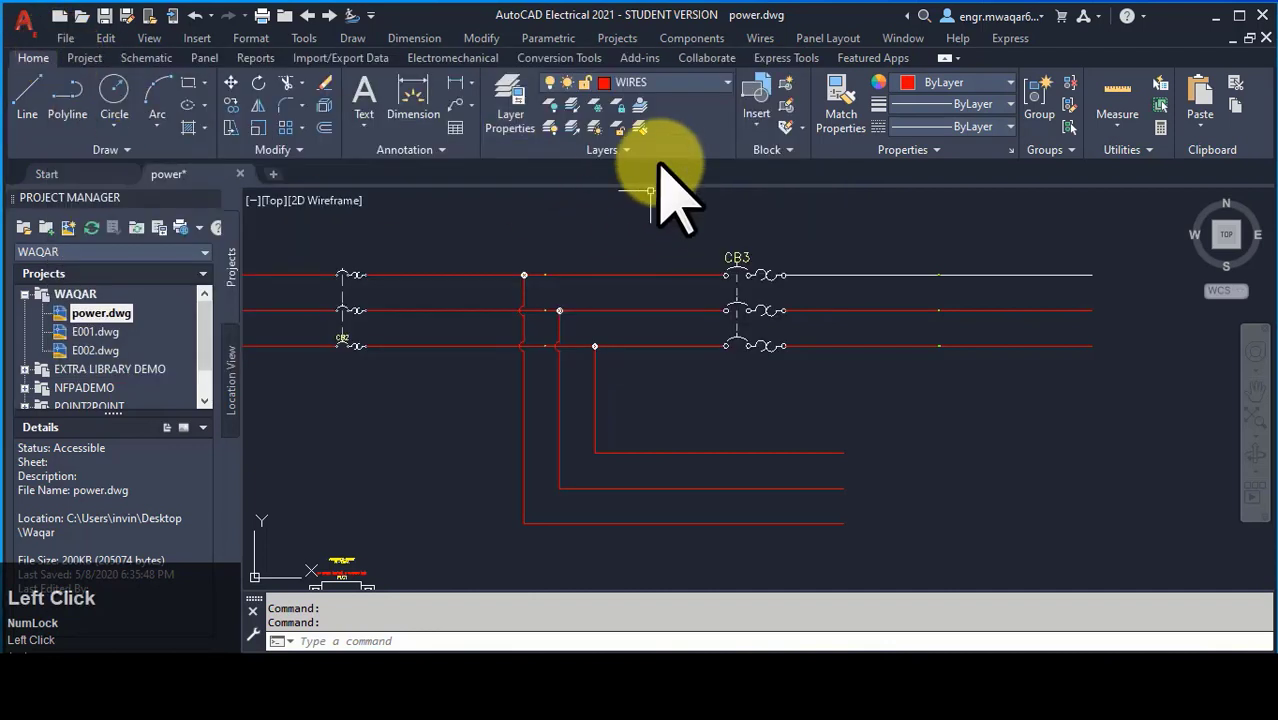
Step: Move the wire segment right of CB3 onto the current WIRES layer with LAYCUR
left_click(838, 275)
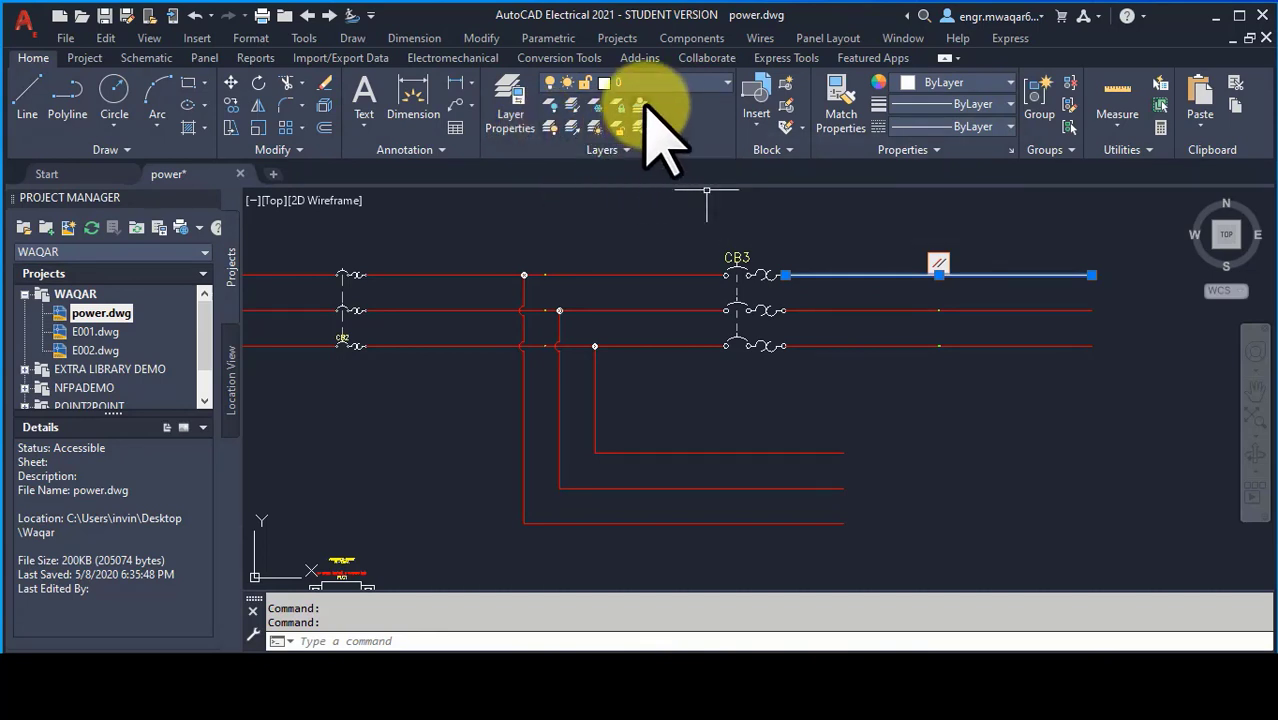
left_click(600, 150)
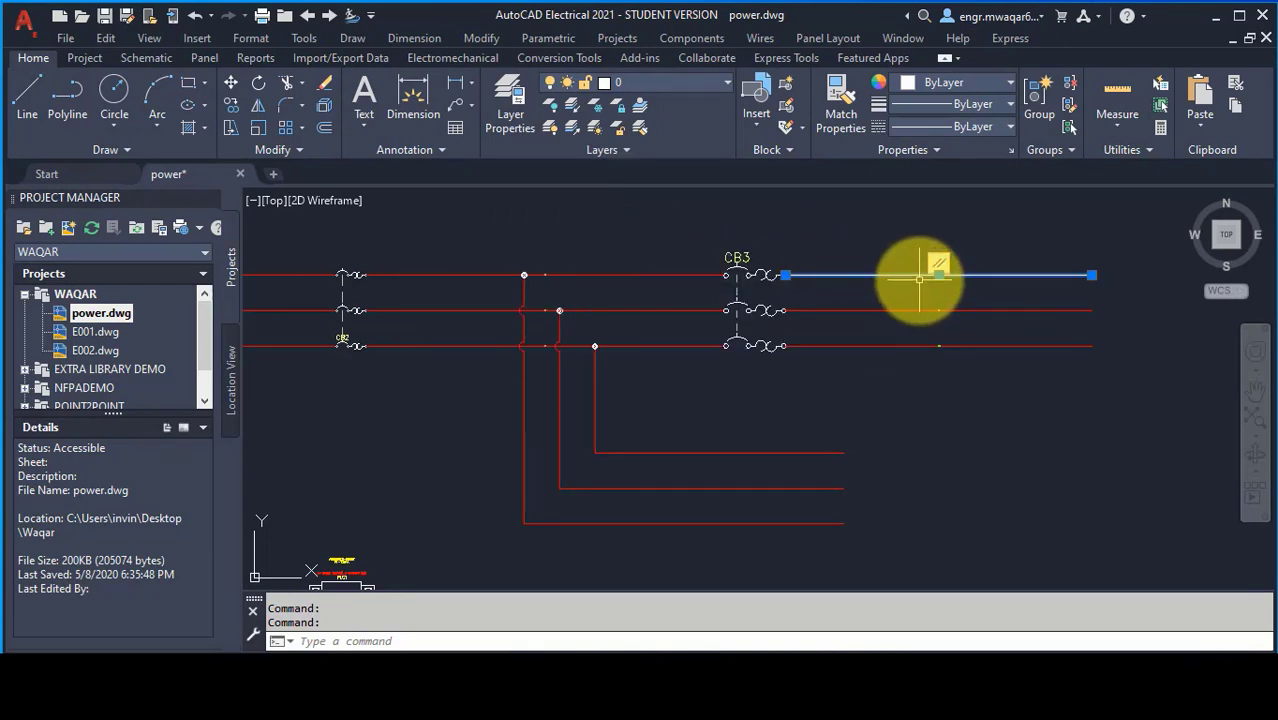
left_click(600, 150)
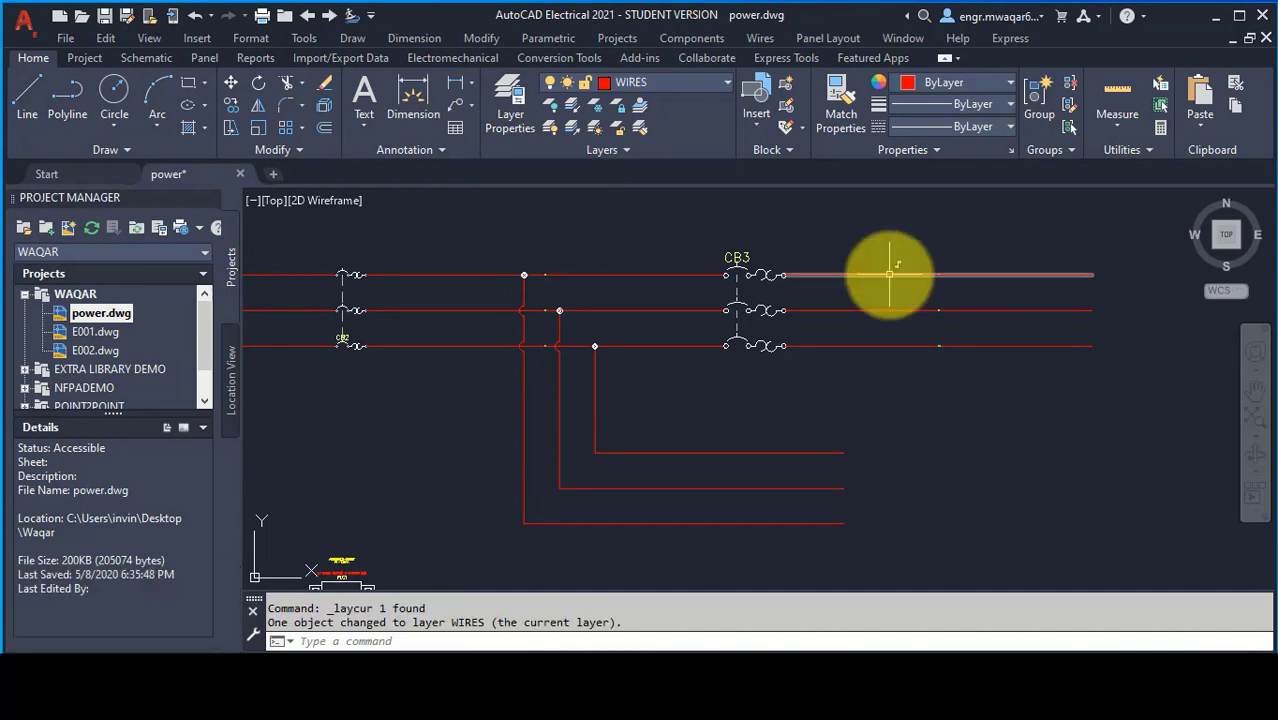
key("Escape")
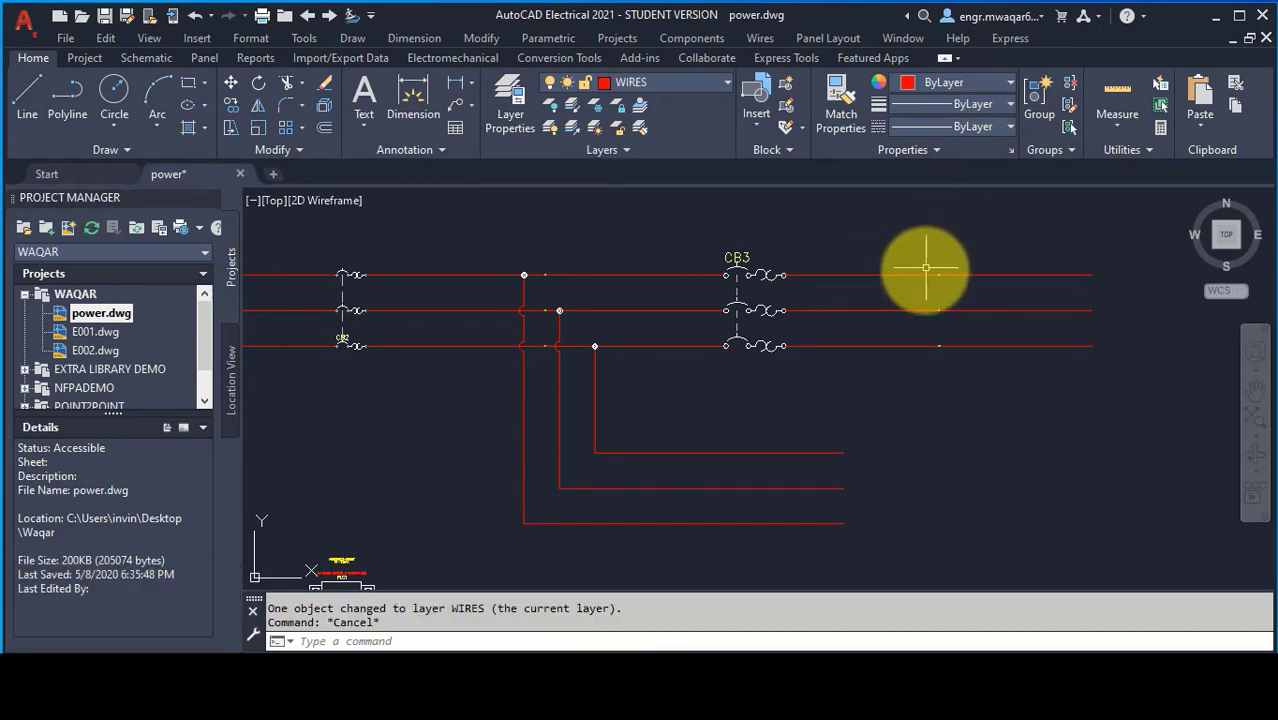
left_click(925, 273)
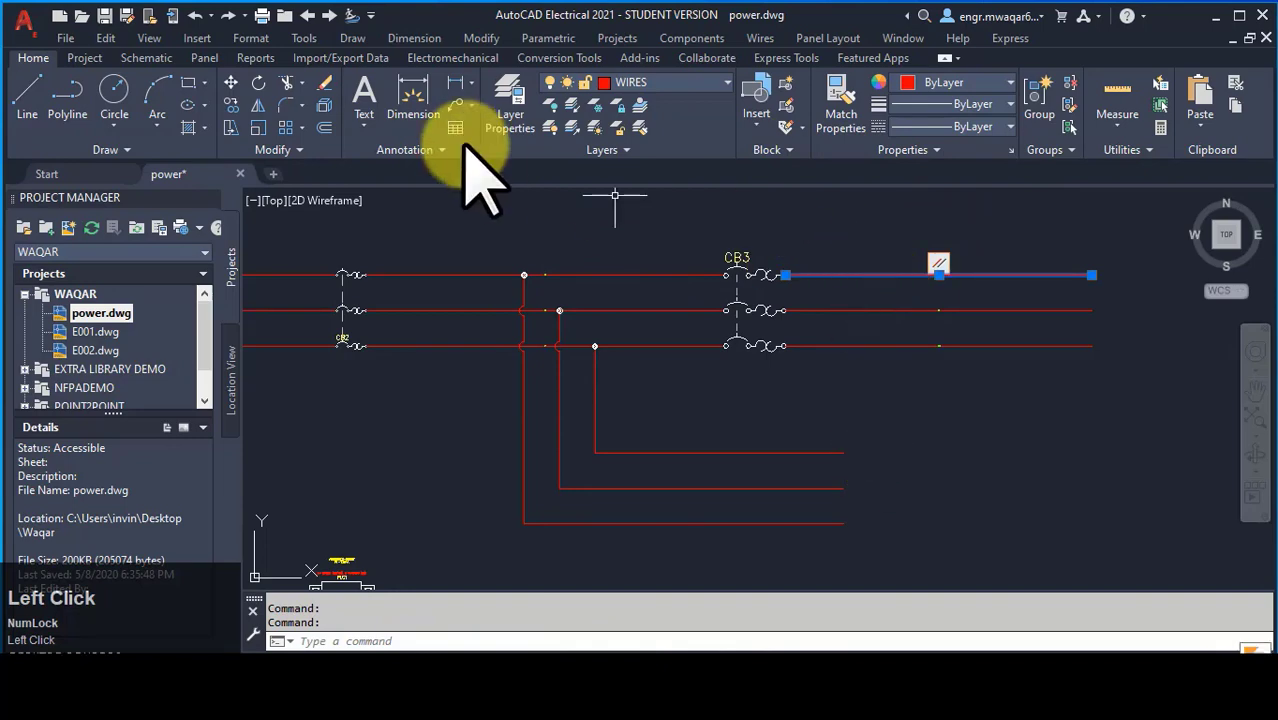
Step: Set the WIRES layer lineweight to 0.30 mm in the Layer Properties Manager
left_click(505, 113)
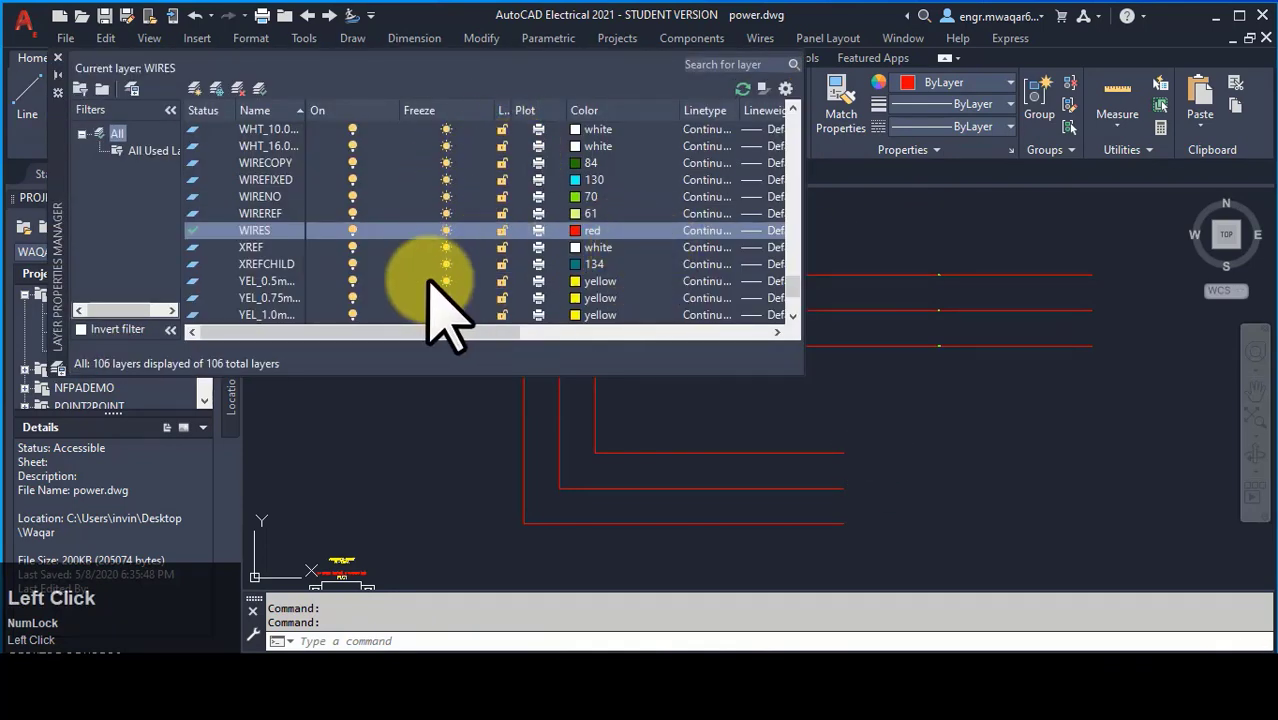
left_click(545, 332)
left_click(540, 232)
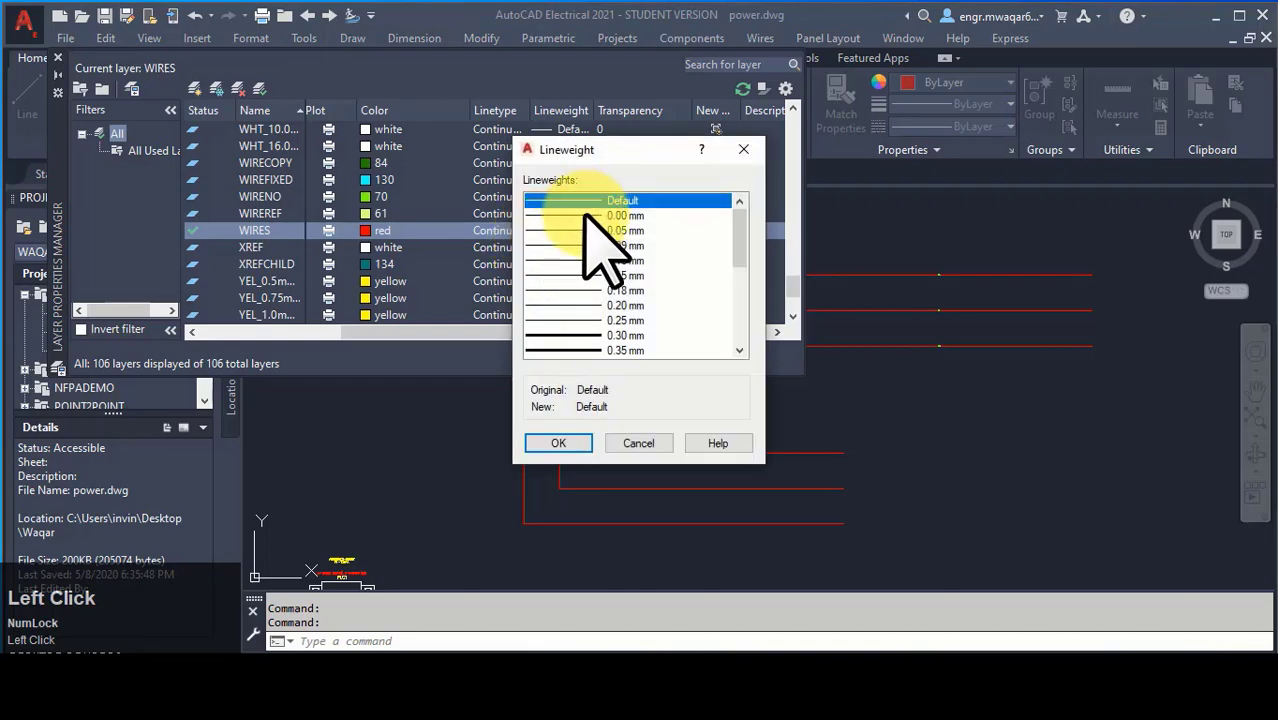
left_click(592, 336)
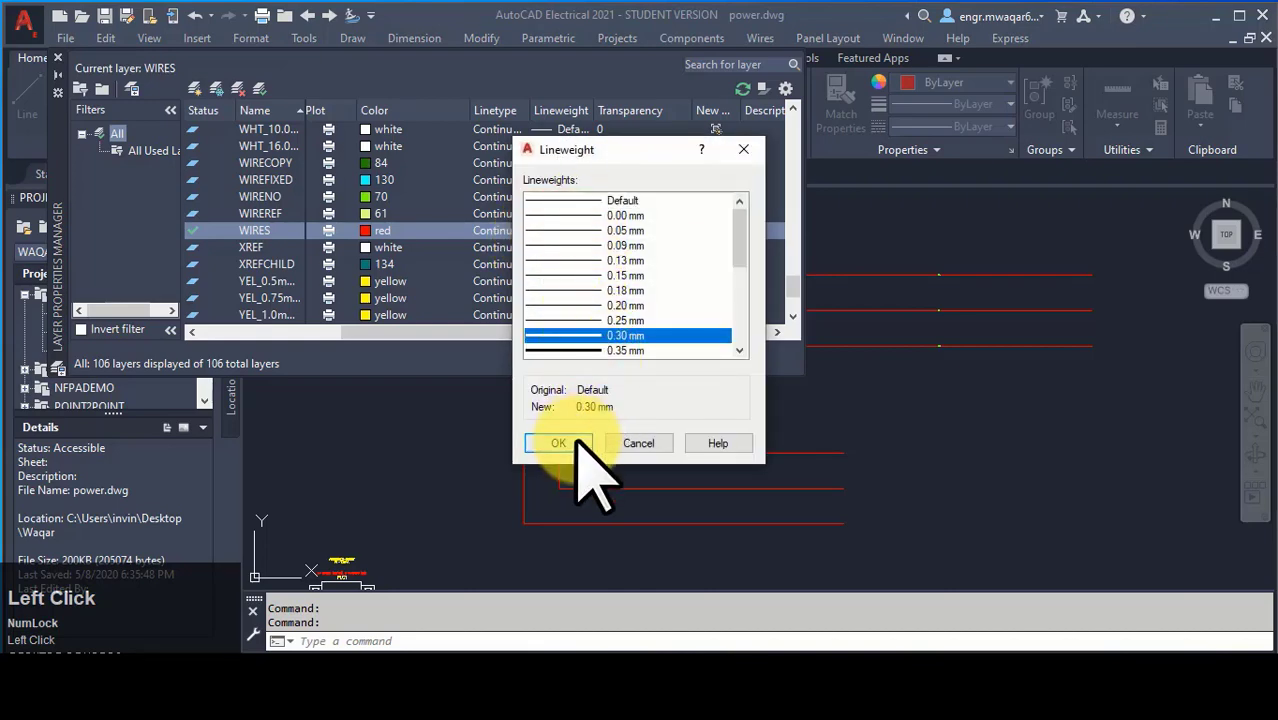
left_click(562, 443)
left_click(58, 58)
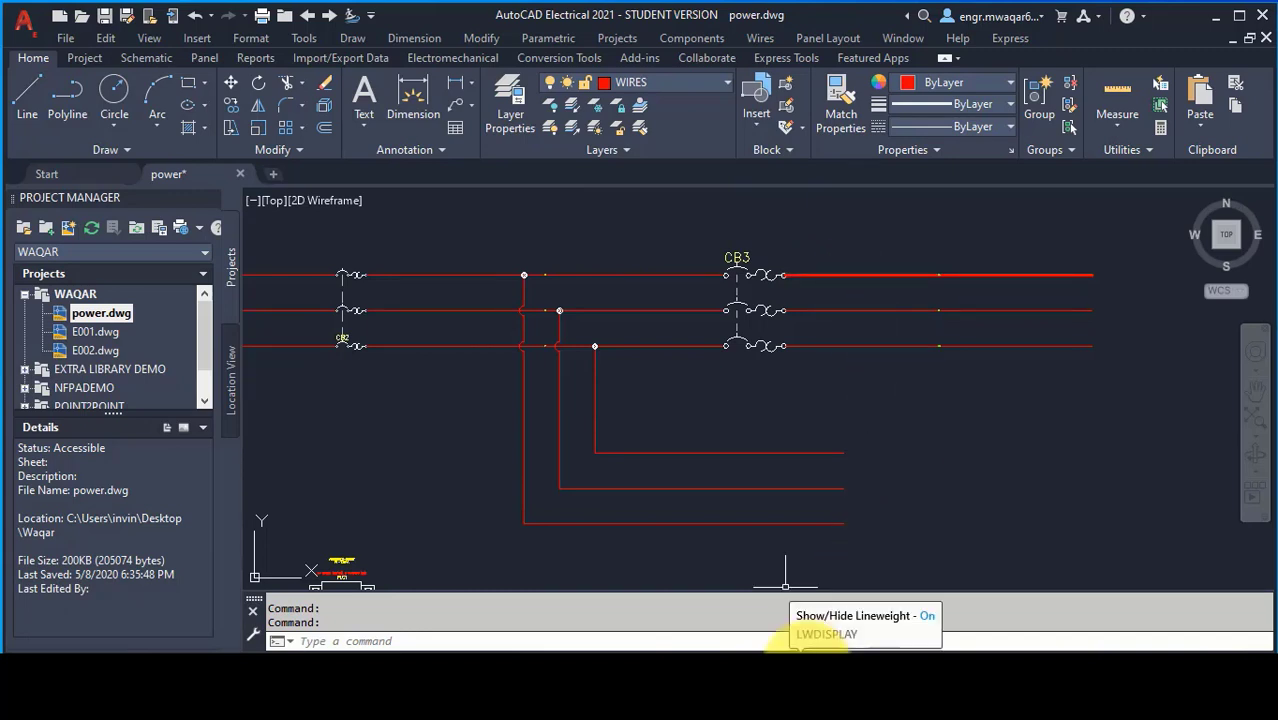
Step: Turn lineweight display on, recheck the WIRES 0.30 mm lineweight, and save power.dwg
left_click(792, 645)
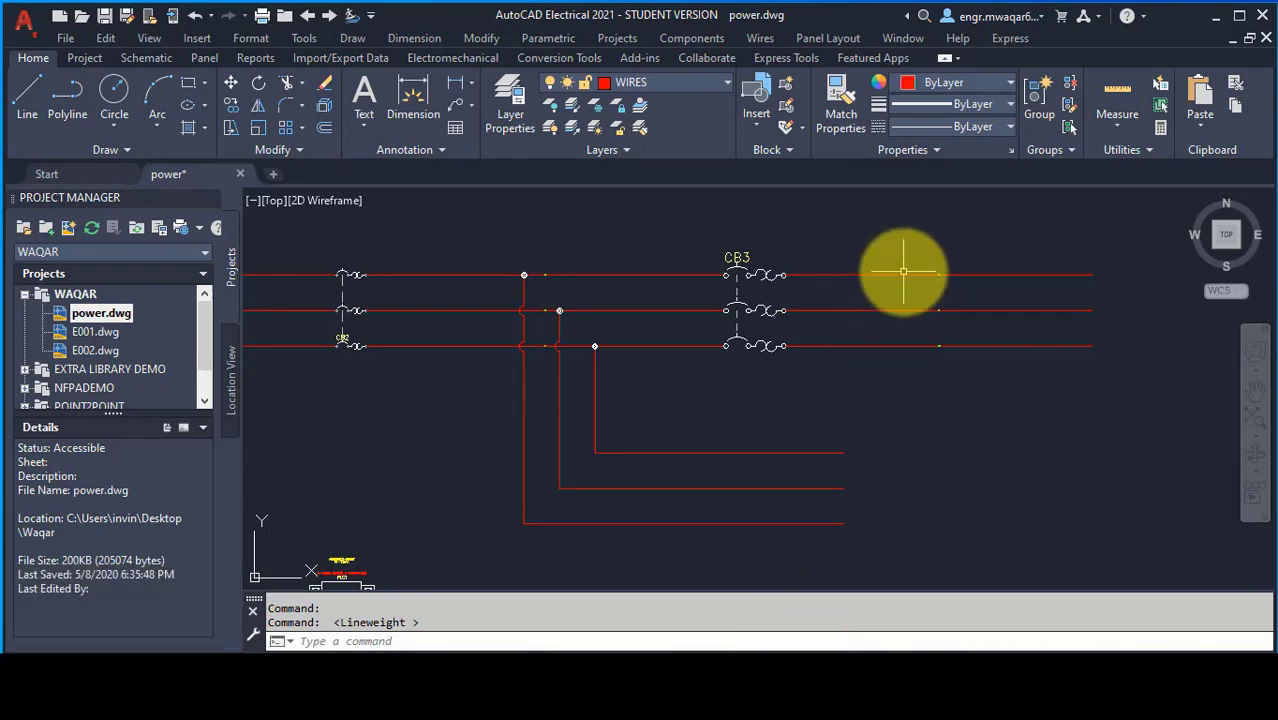
mouse_move(902, 273)
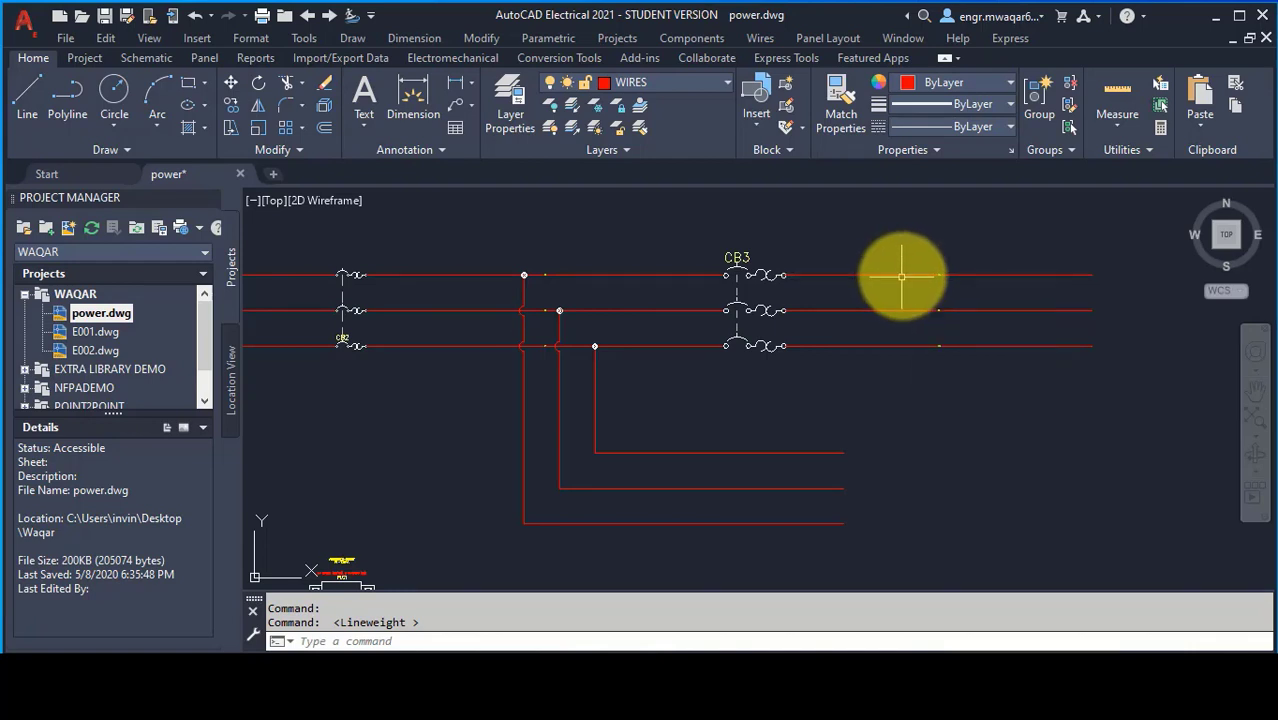
left_click(511, 112)
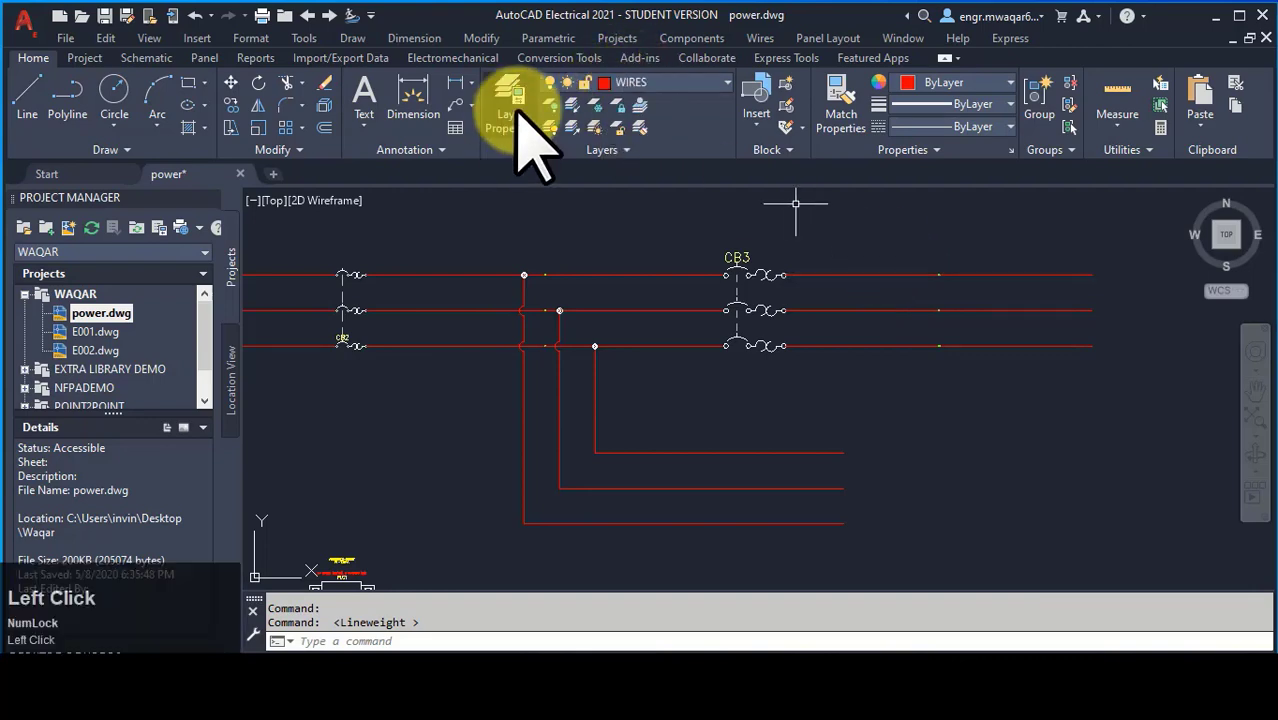
left_click(770, 230)
left_click(638, 443)
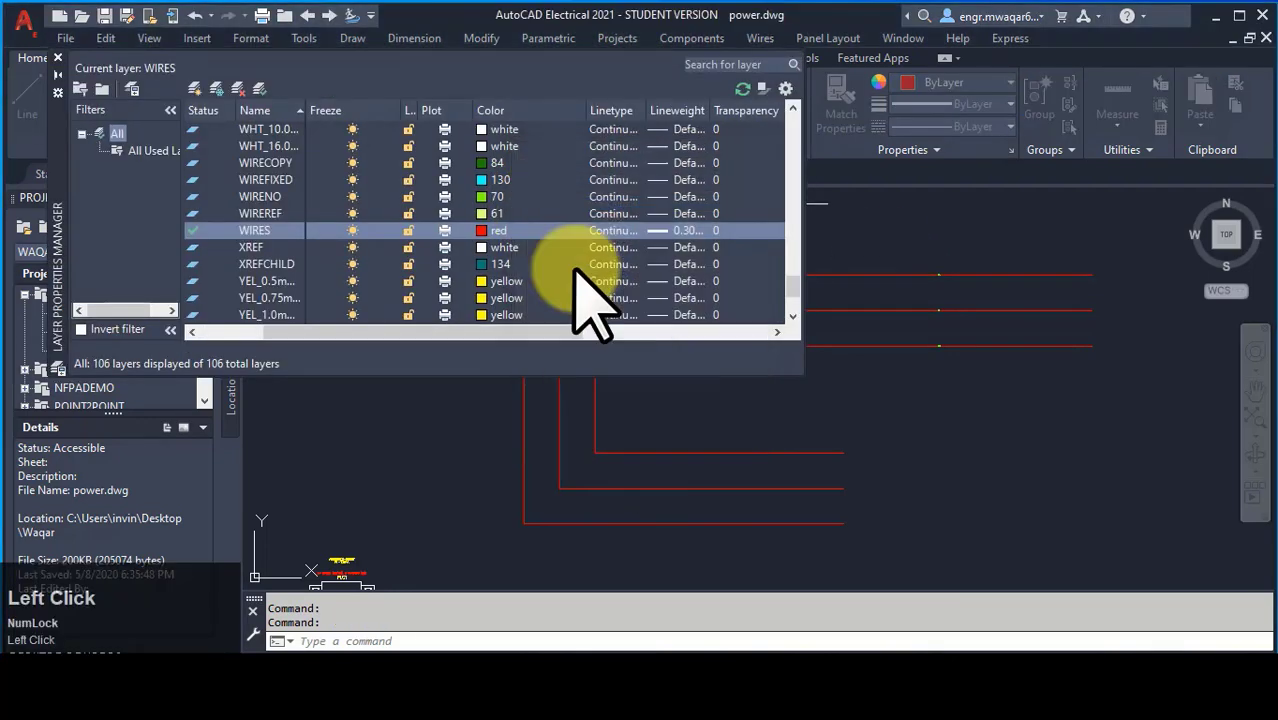
left_click(57, 58)
left_click(813, 645)
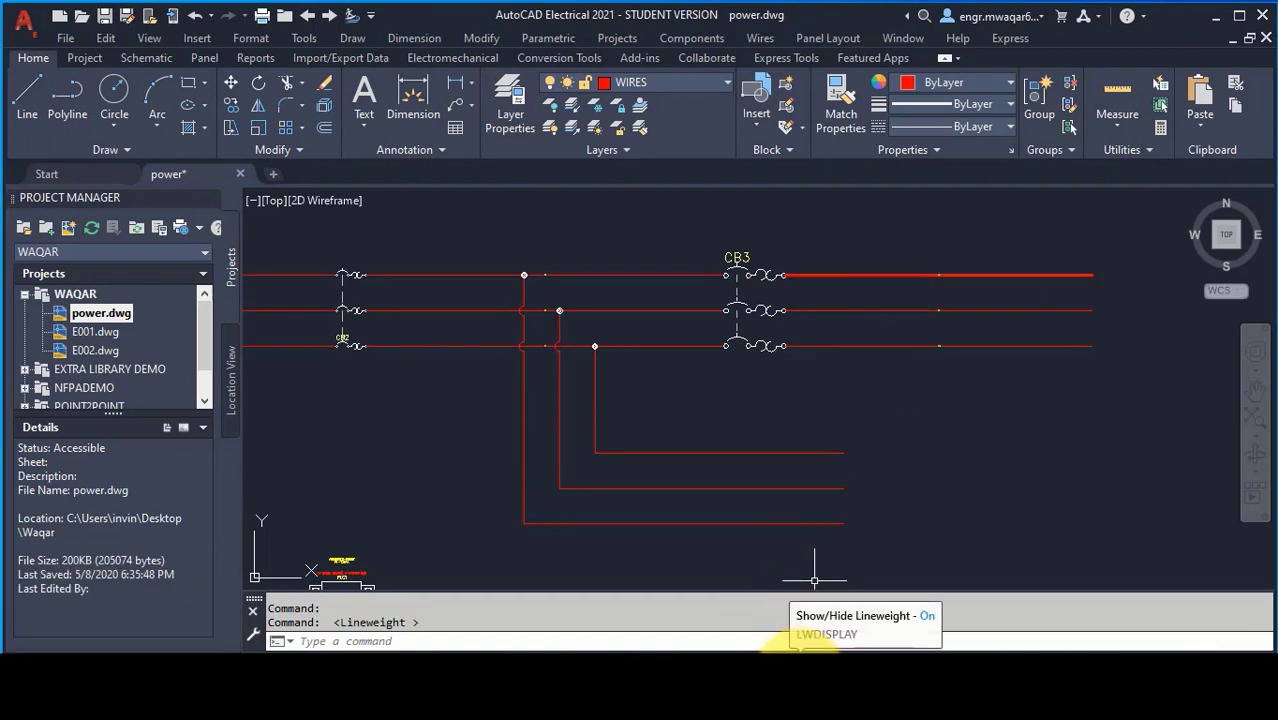
key("ctrl+s")
left_click(251, 38)
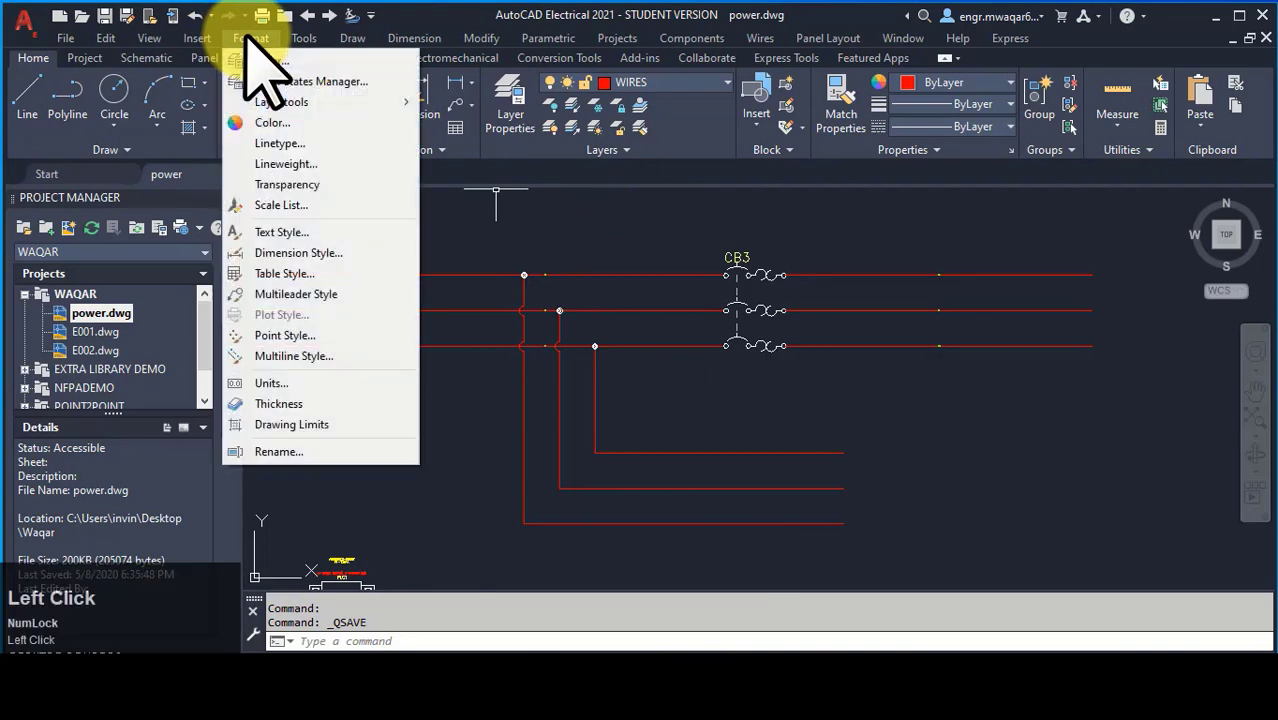
left_click(305, 253)
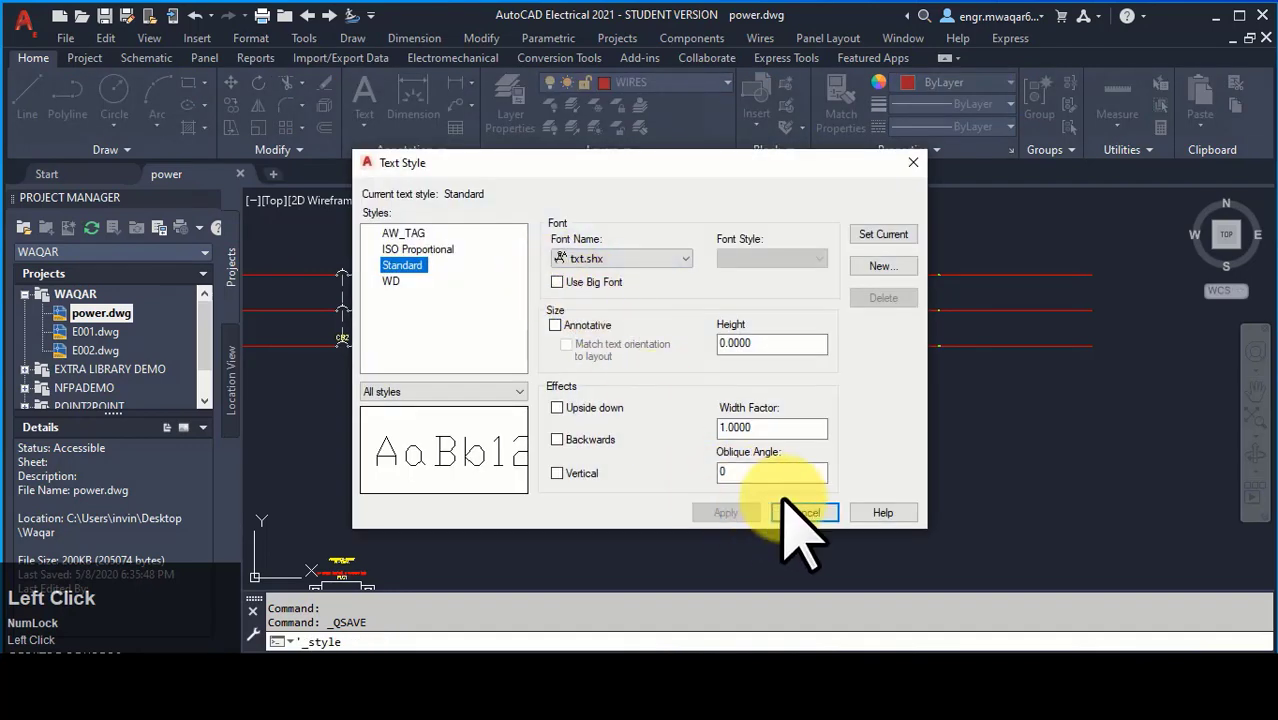
left_click(804, 513)
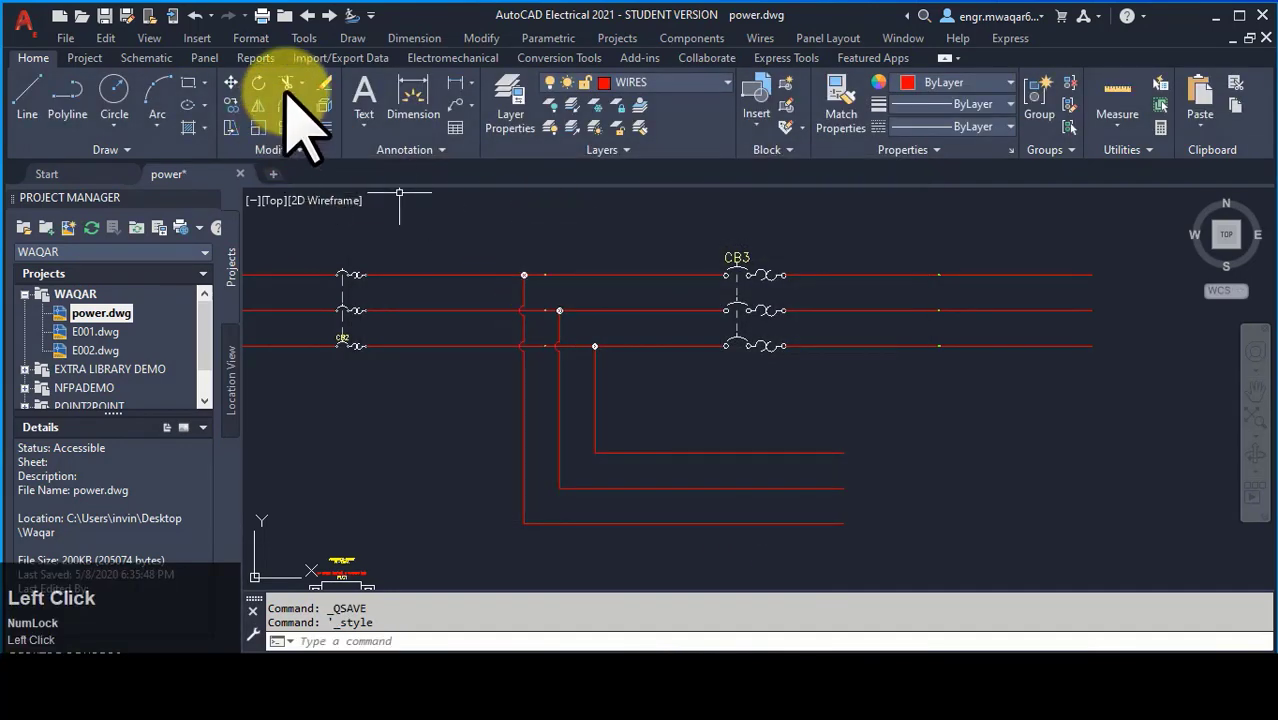
left_click(251, 38)
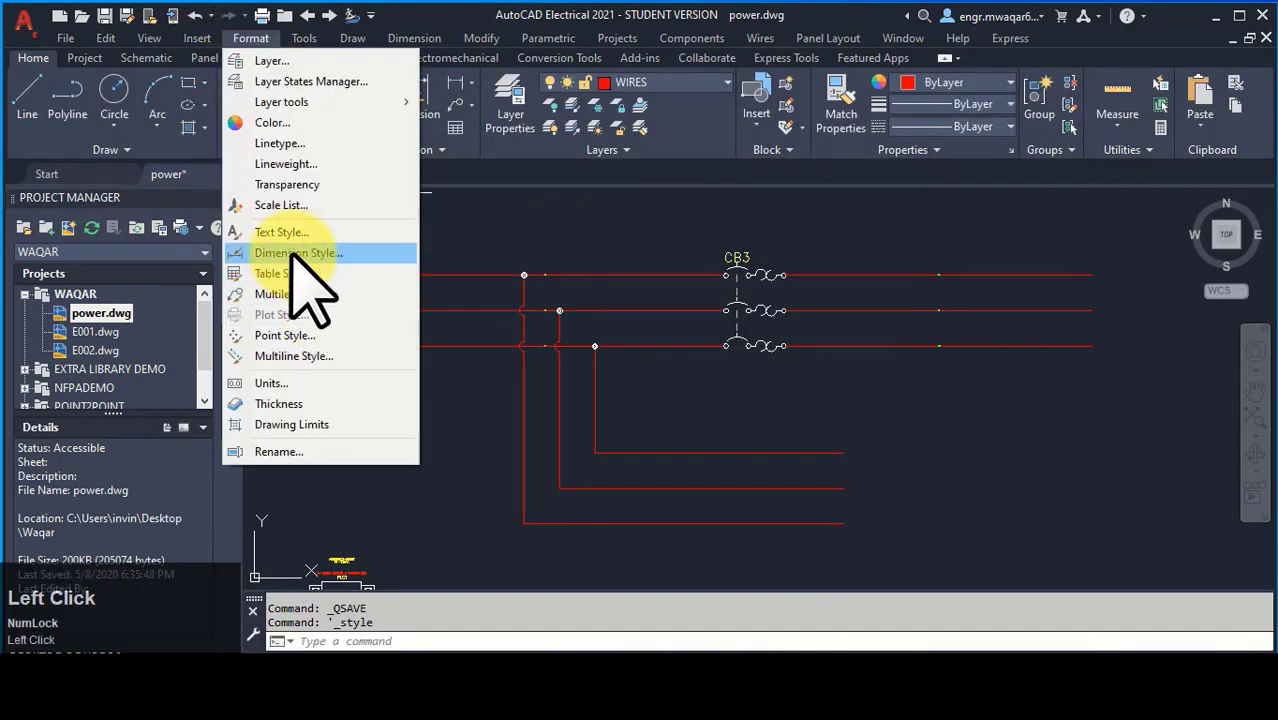
Step: Modify the STANDARD dimension style, reviewing the arrowhead, text and fit tabs and nudging text height
left_click(297, 262)
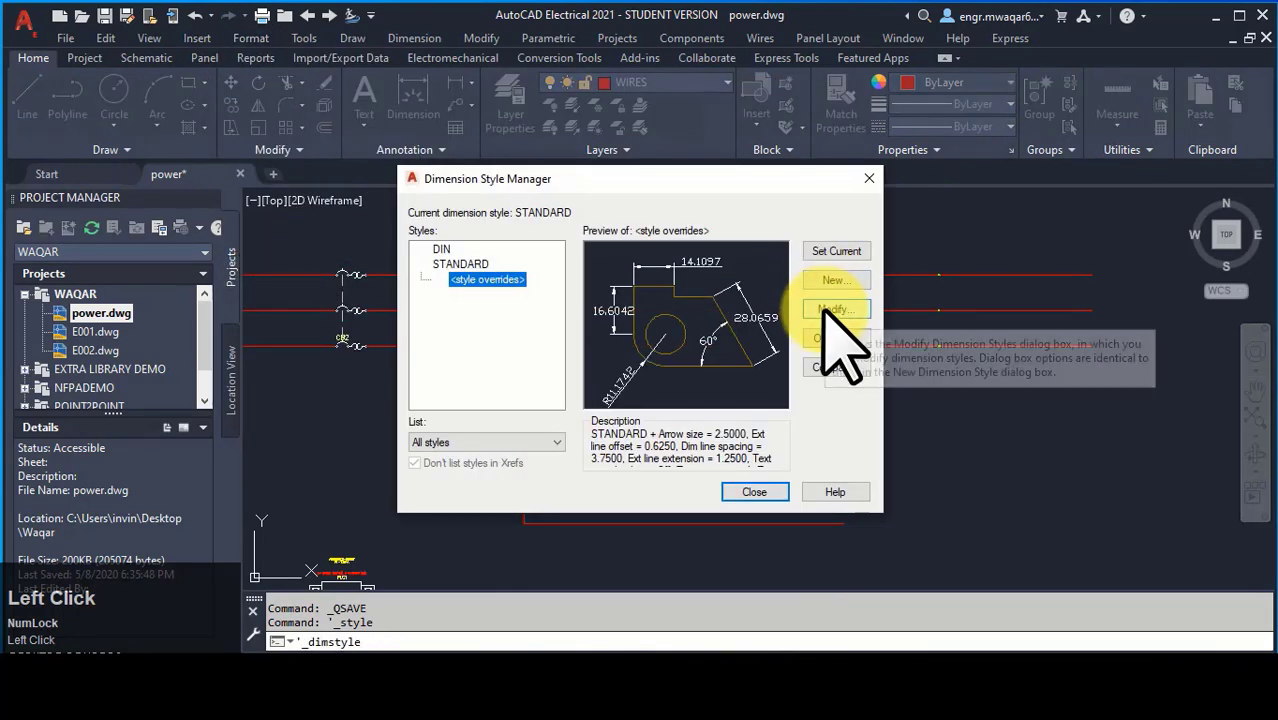
left_click(830, 311)
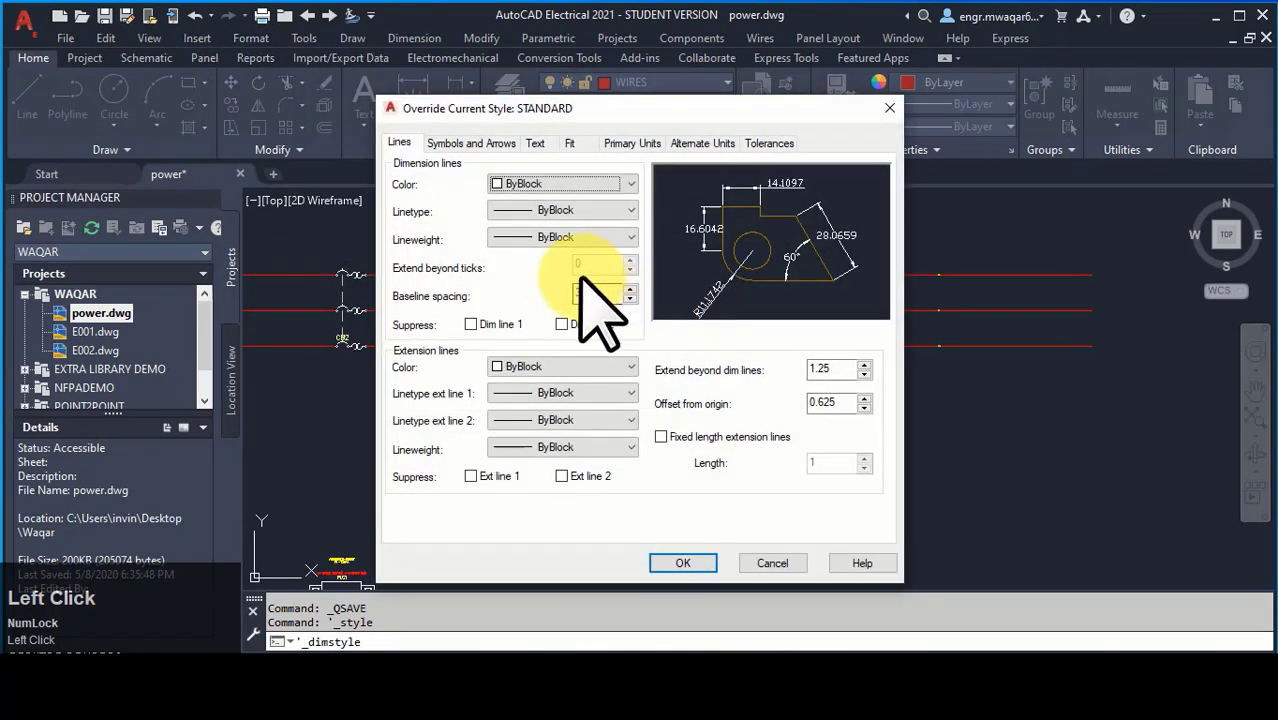
left_click(468, 143)
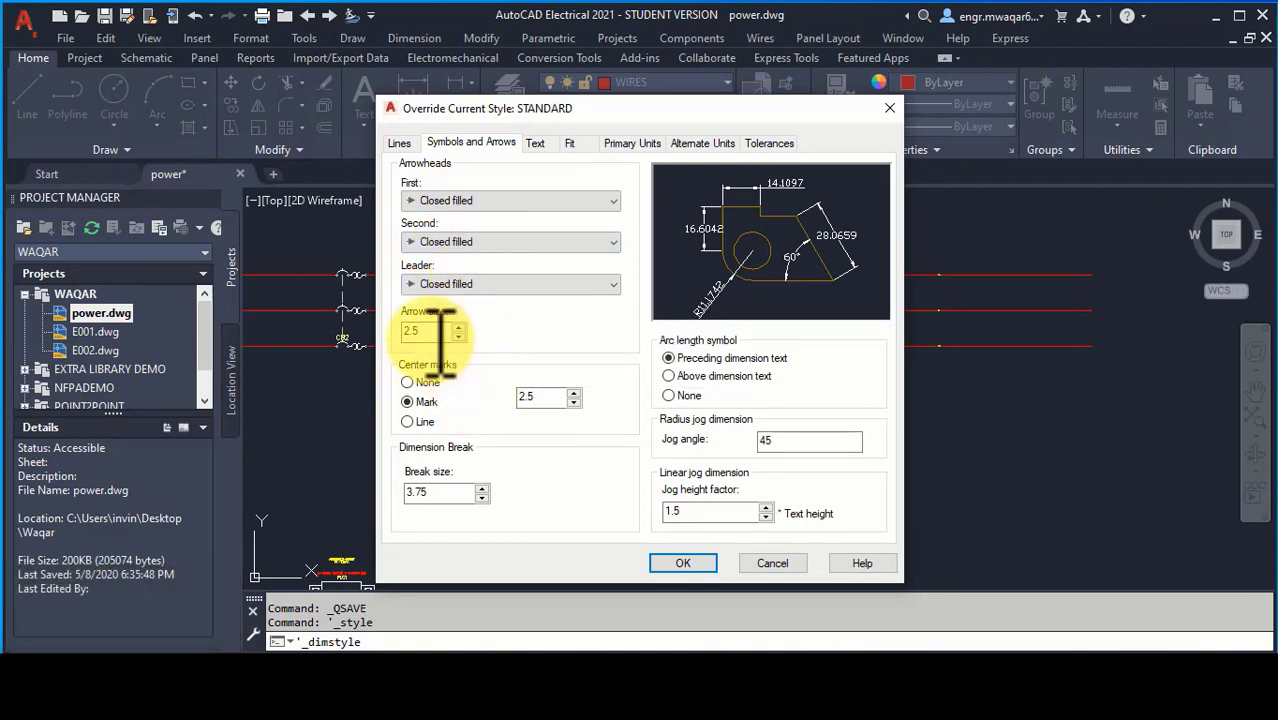
left_click(535, 145)
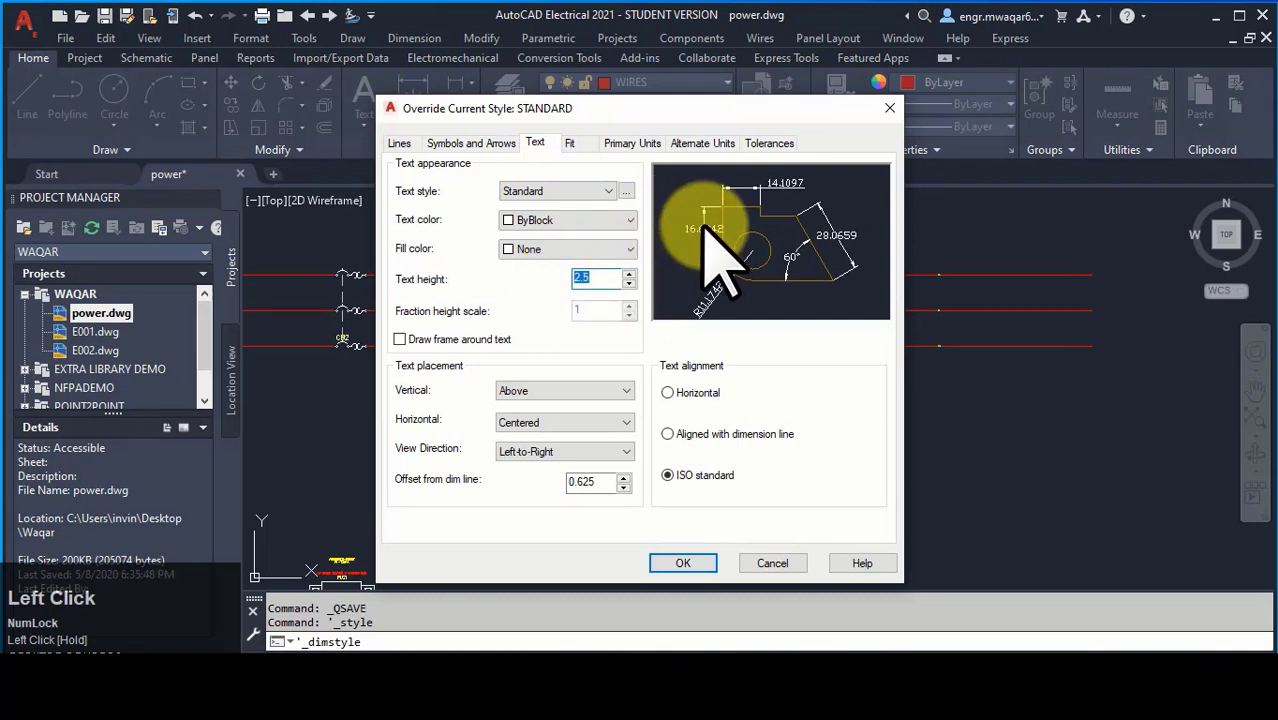
left_click(629, 274)
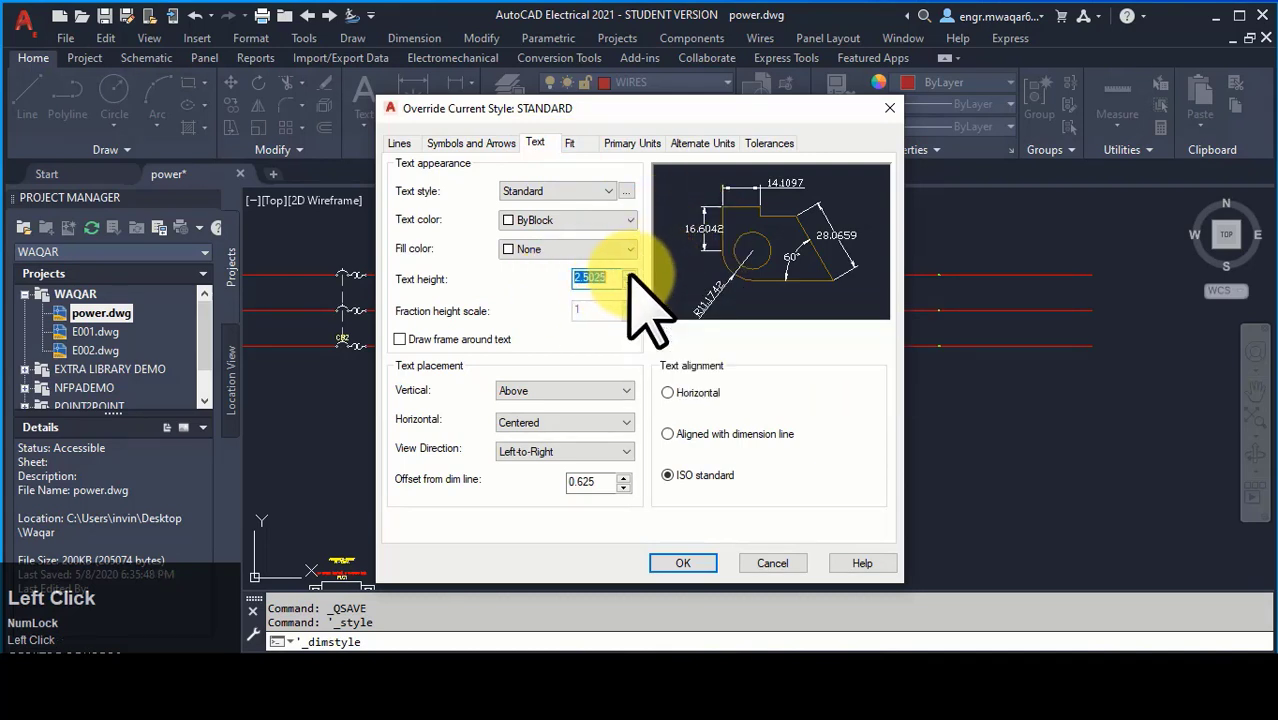
left_click(585, 143)
Step: Try the Architectural primary unit format, then set it back to Windows Desktop
left_click(618, 143)
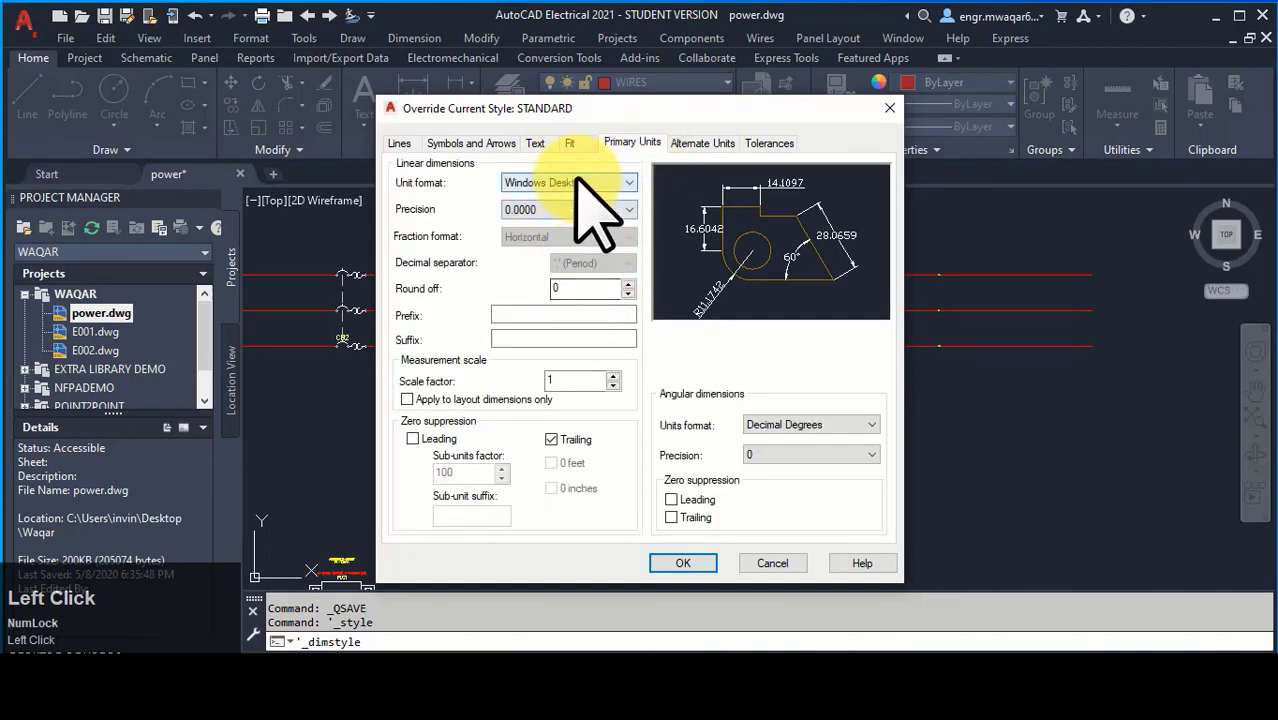
left_click(600, 184)
left_click(532, 236)
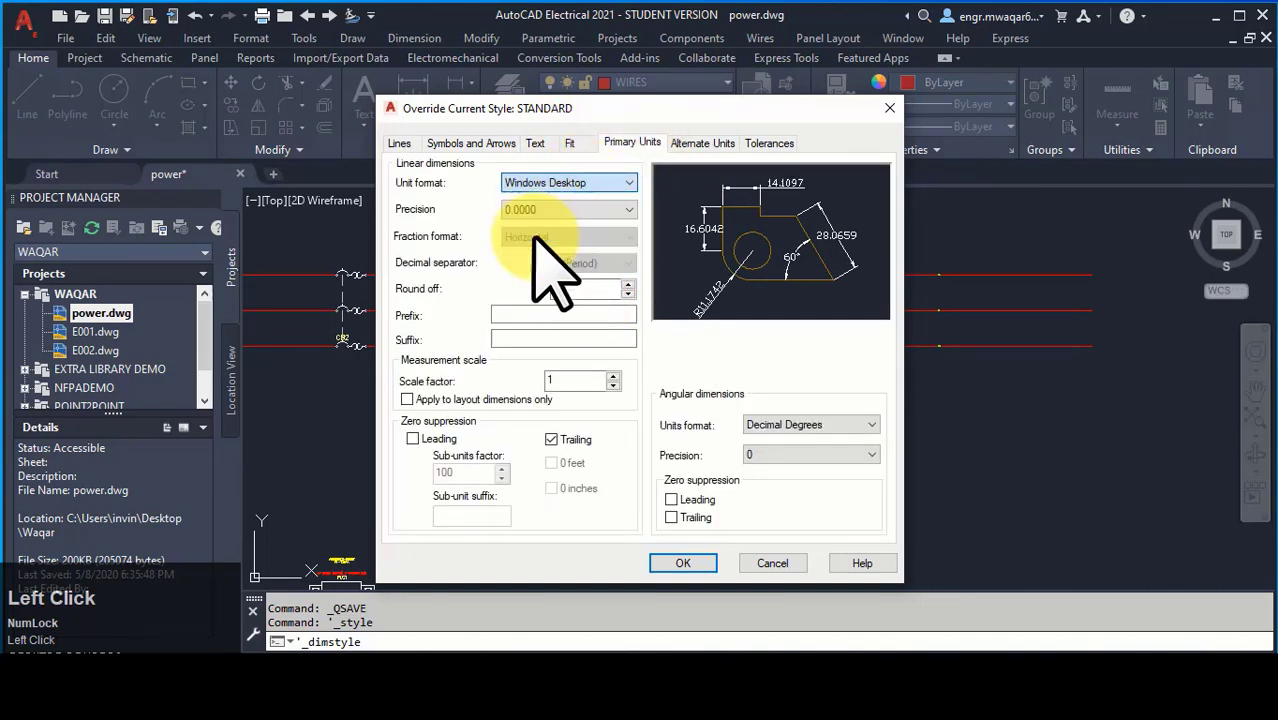
left_click(602, 188)
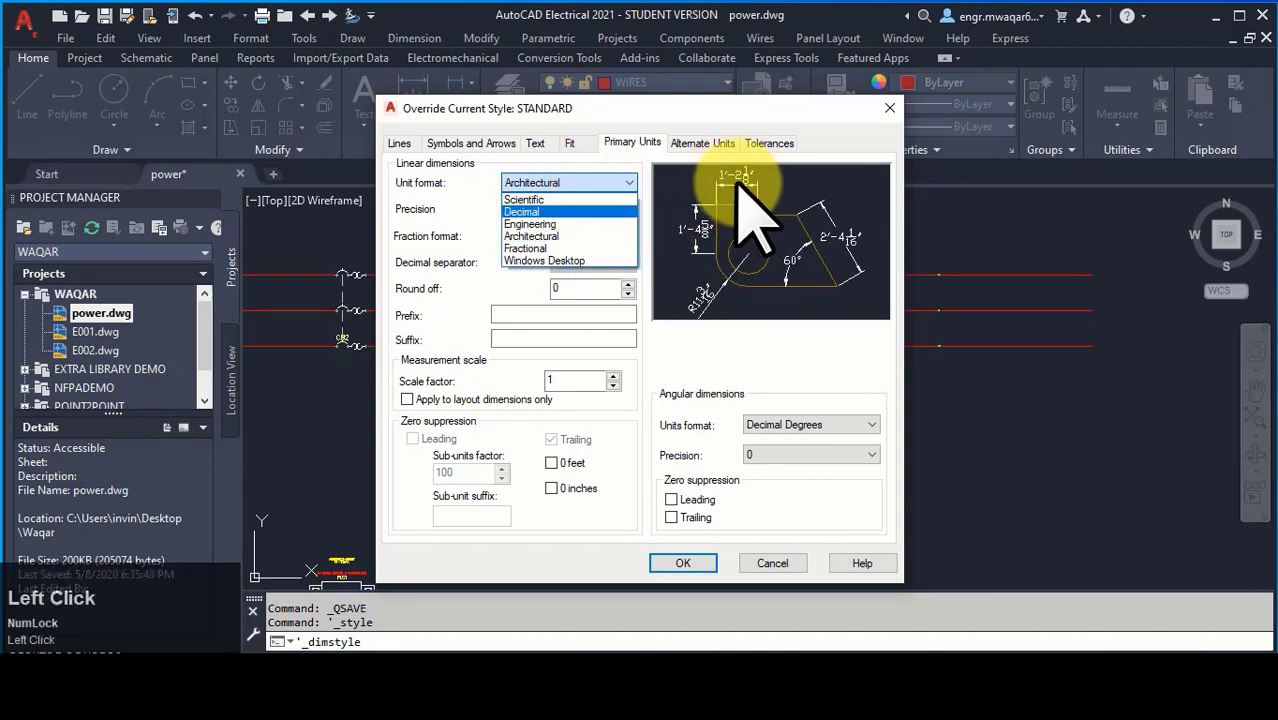
left_click(548, 188)
scroll(547, 195, "up", 3)
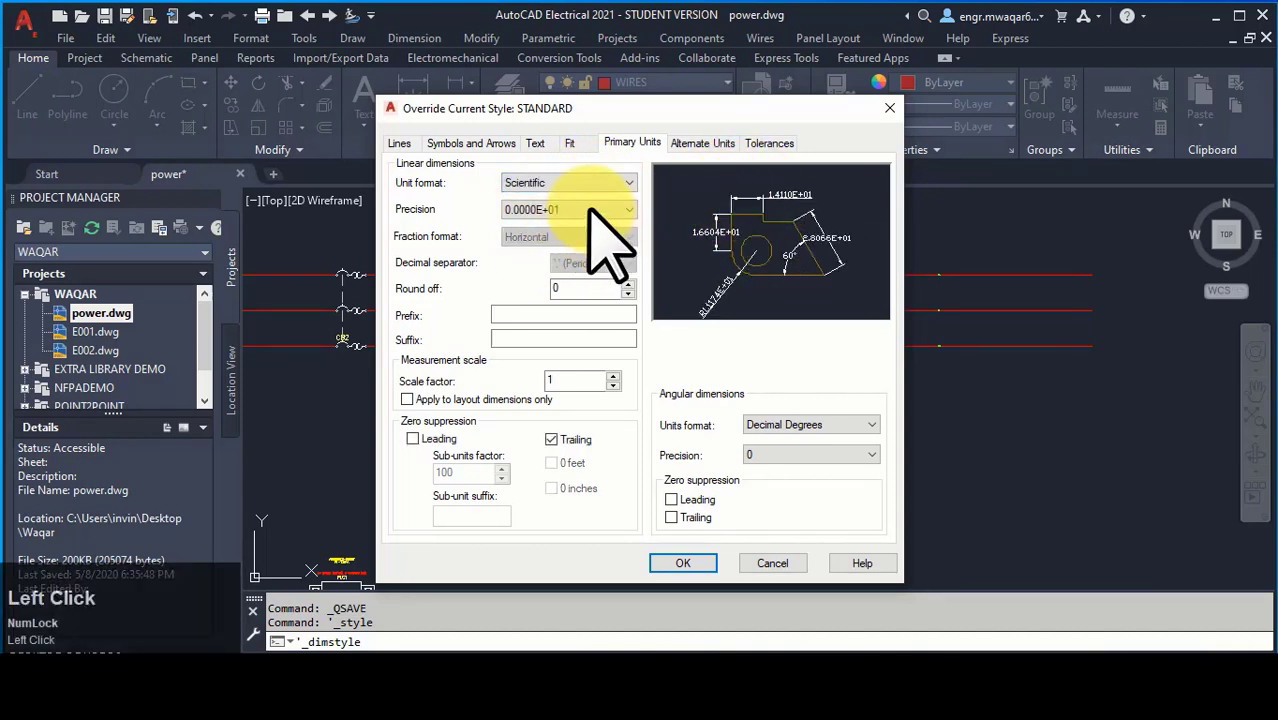
left_click(570, 183)
left_click(570, 264)
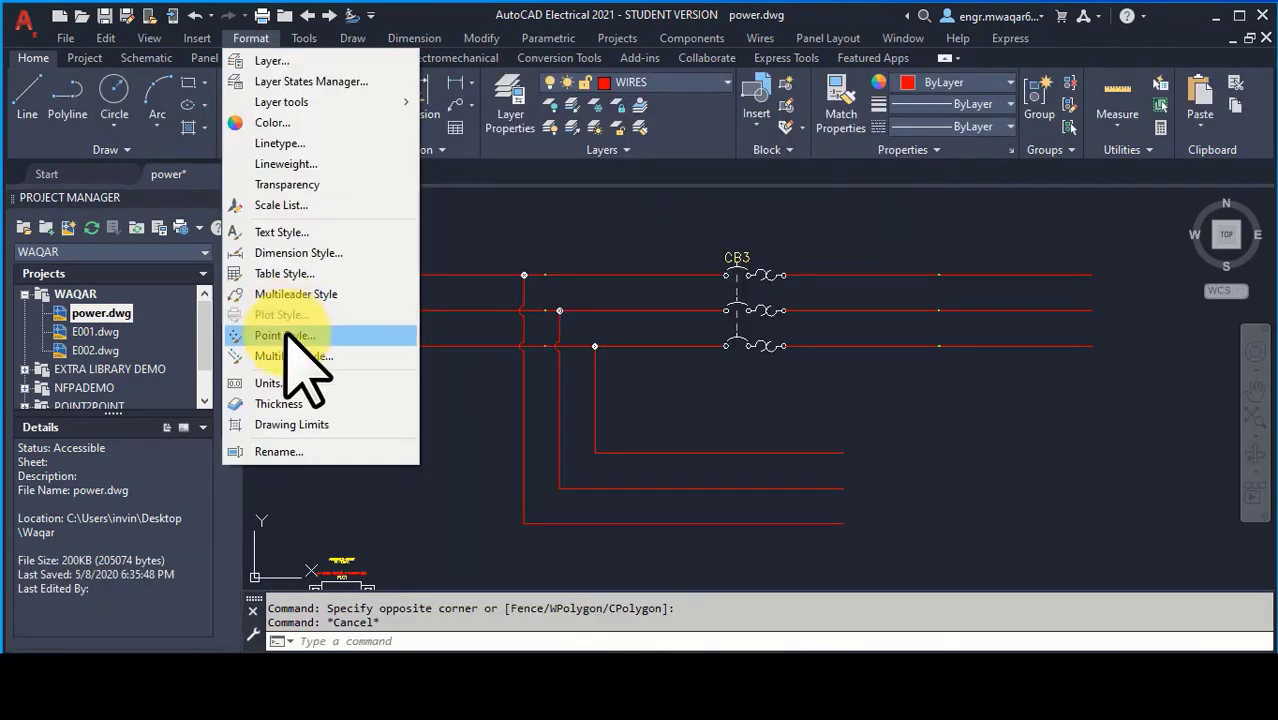
Step: Choose the X point style with a point size of 15 and apply it
left_click(290, 334)
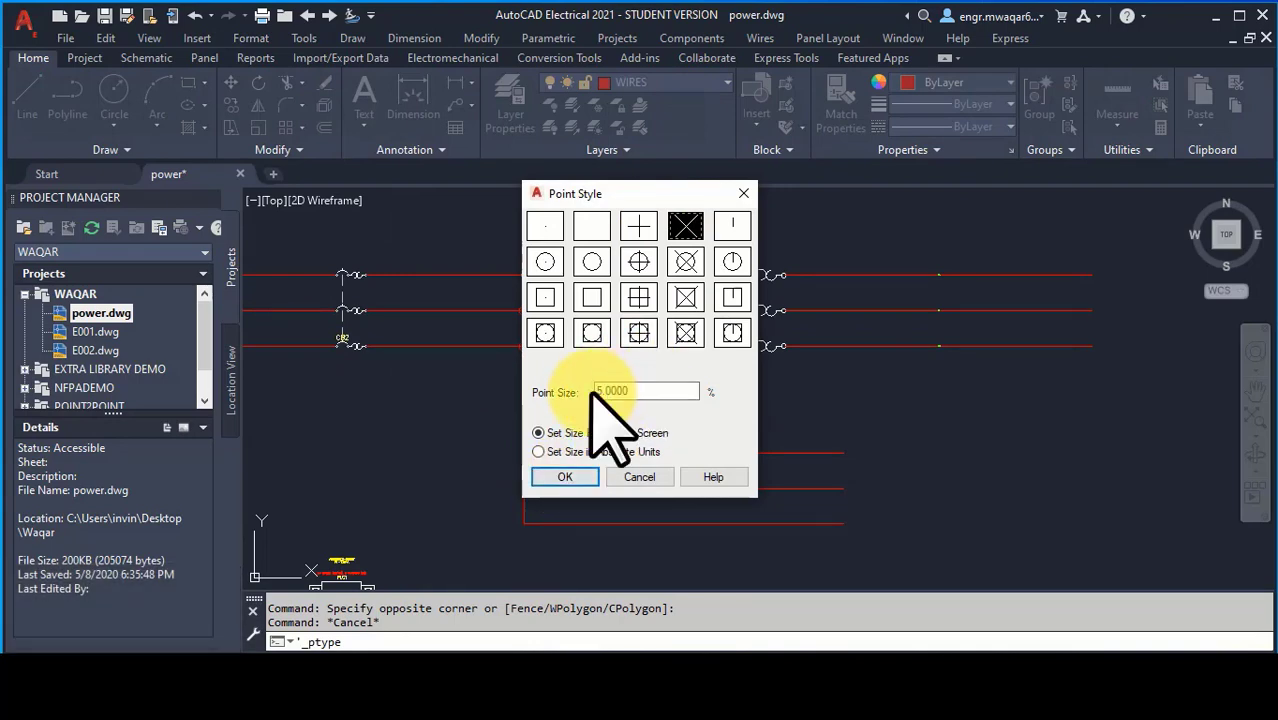
left_click(598, 392)
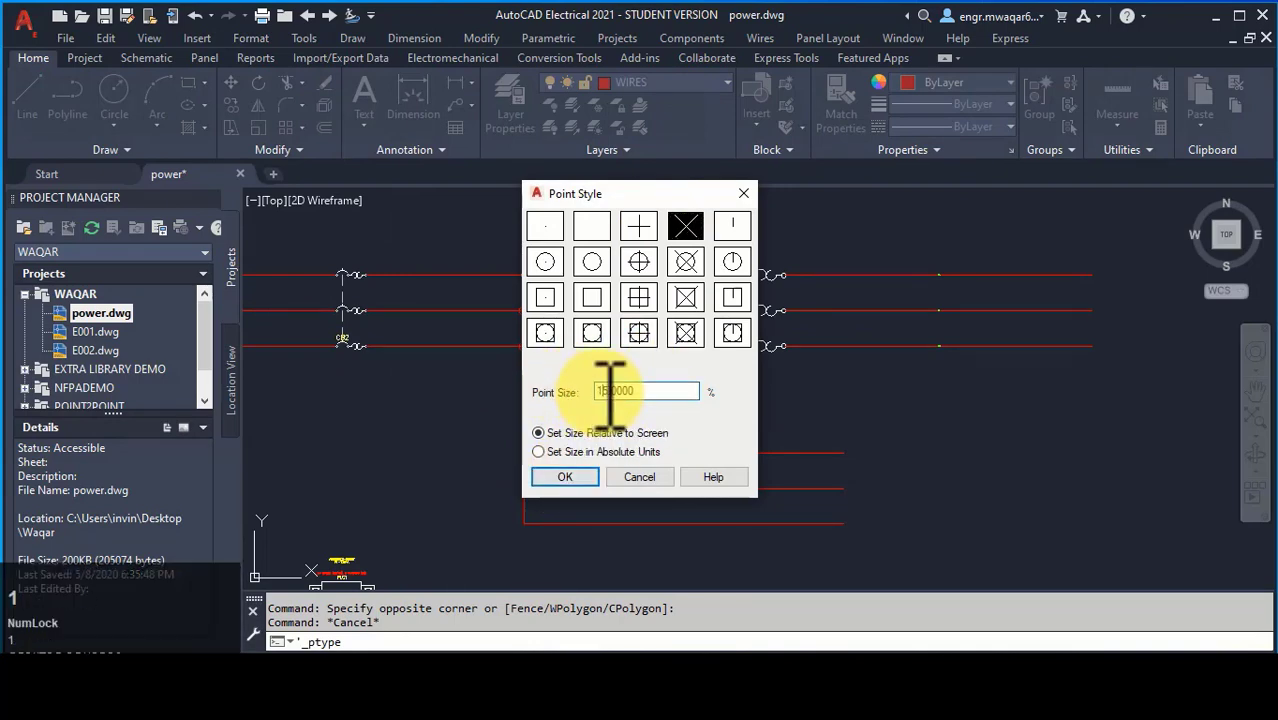
type("1")
left_click(579, 475)
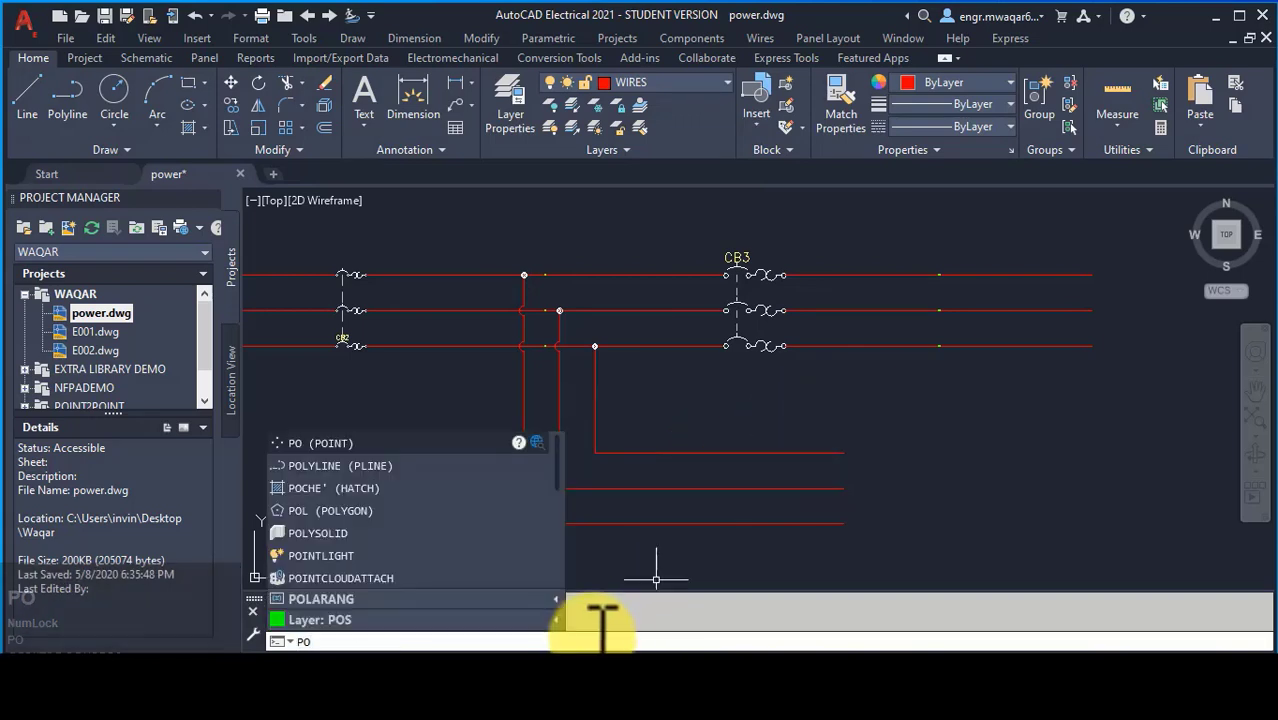
Step: Place a test point with PO to preview the X style, then erase it
left_click(350, 446)
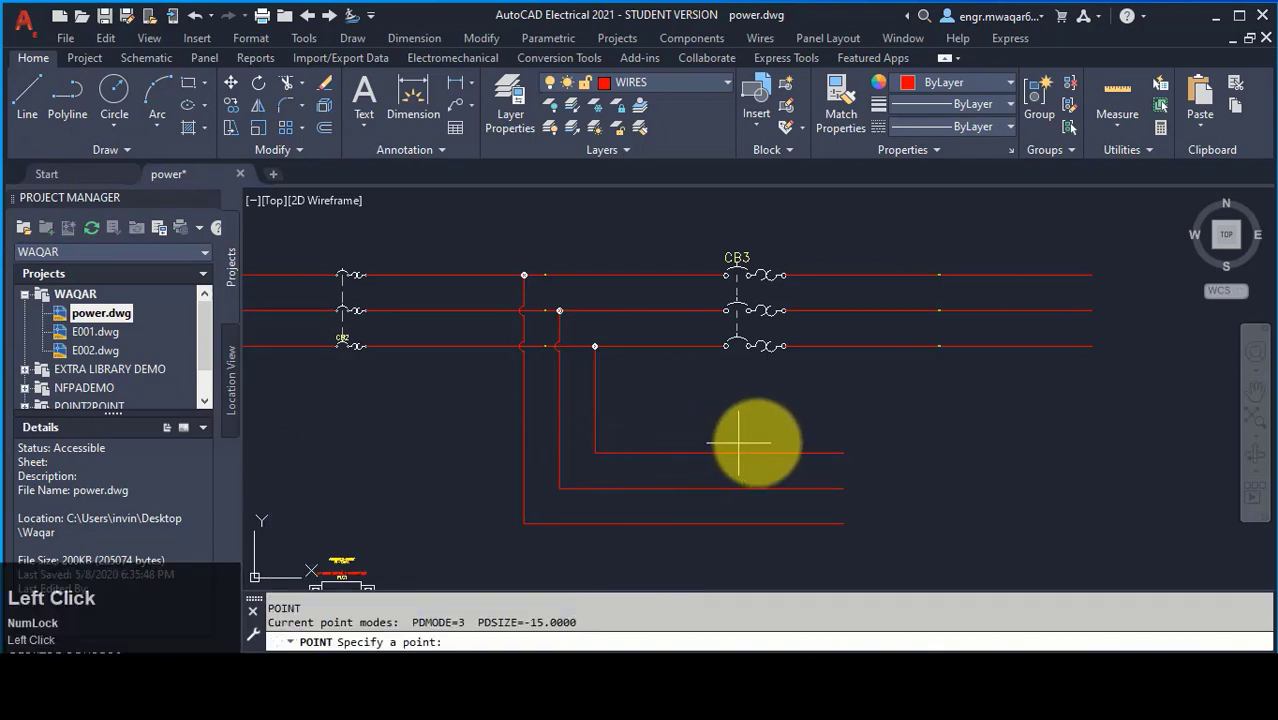
left_click(868, 410)
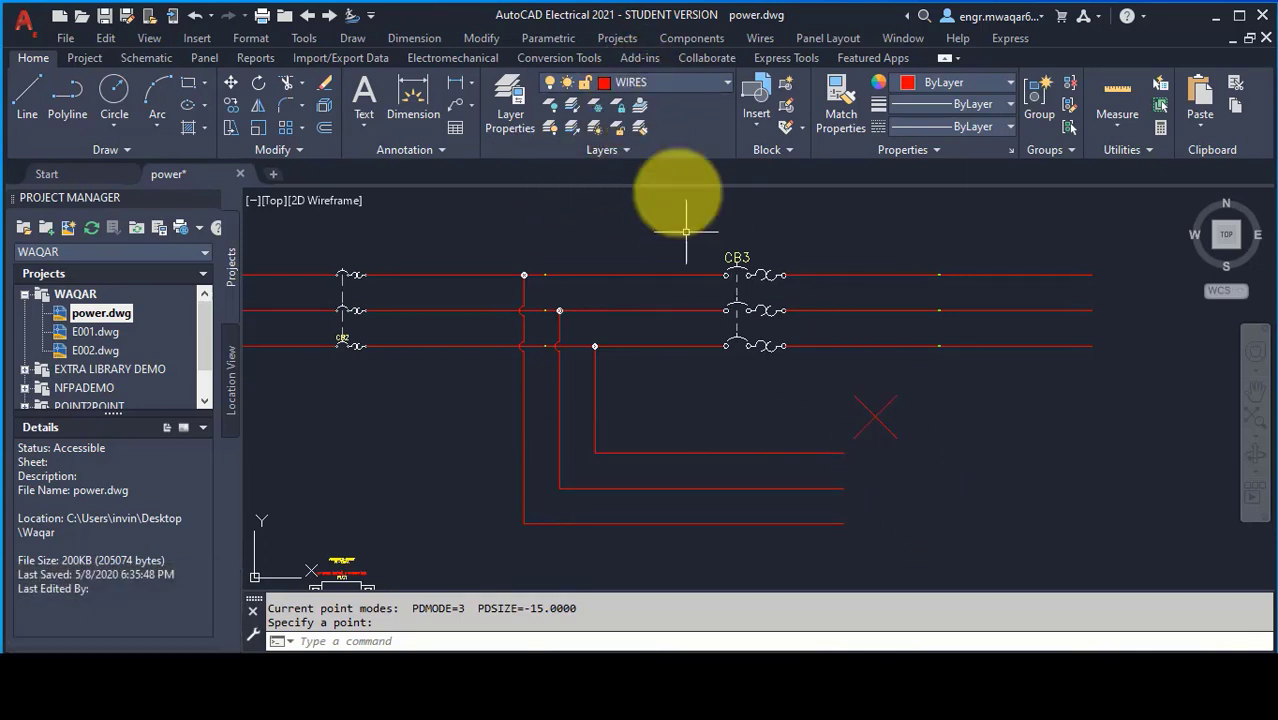
left_click(880, 418)
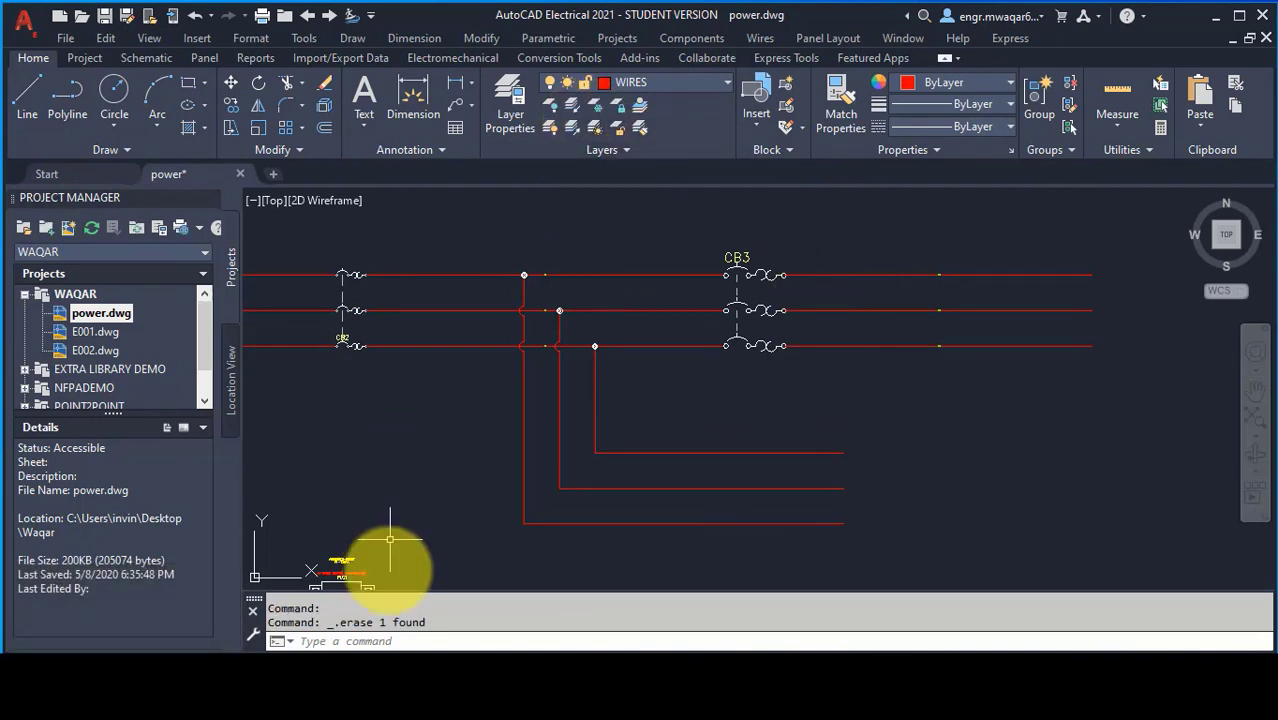
left_click(251, 38)
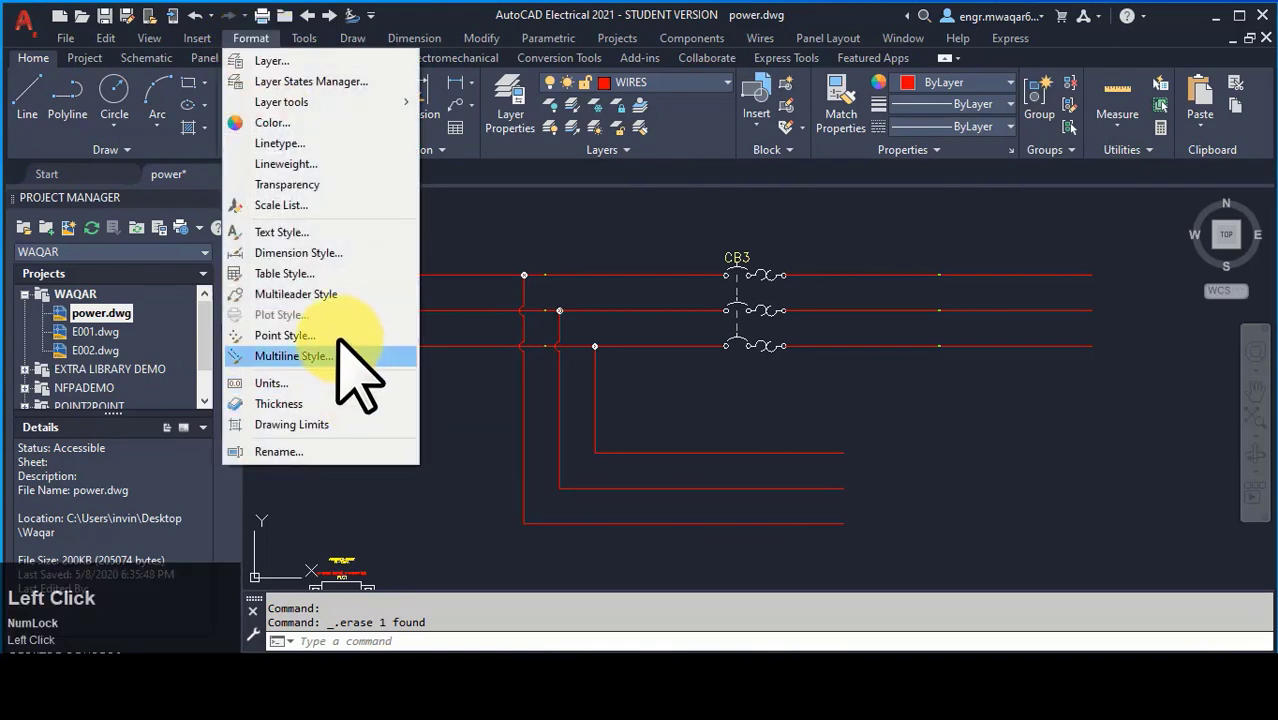
Step: Run LIMITS, keeping lower-left corner 0,0 and upper-right corner 42,29.7
left_click(310, 426)
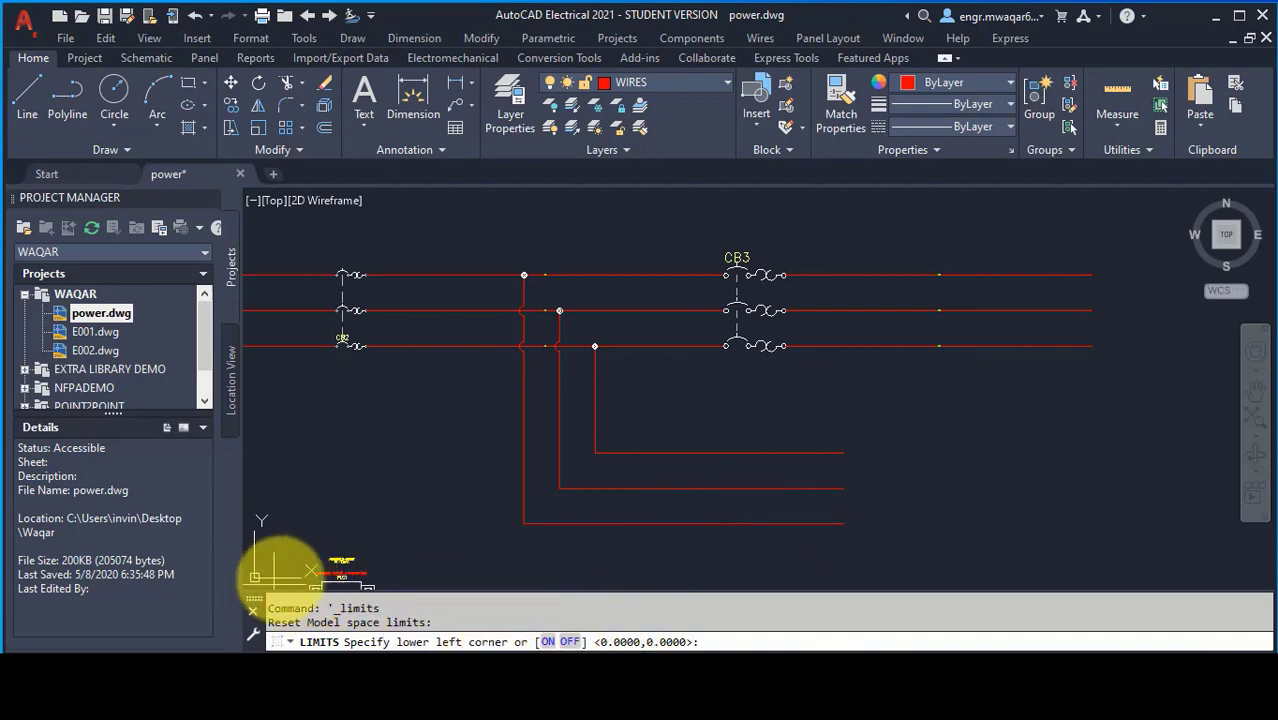
left_click(722, 628)
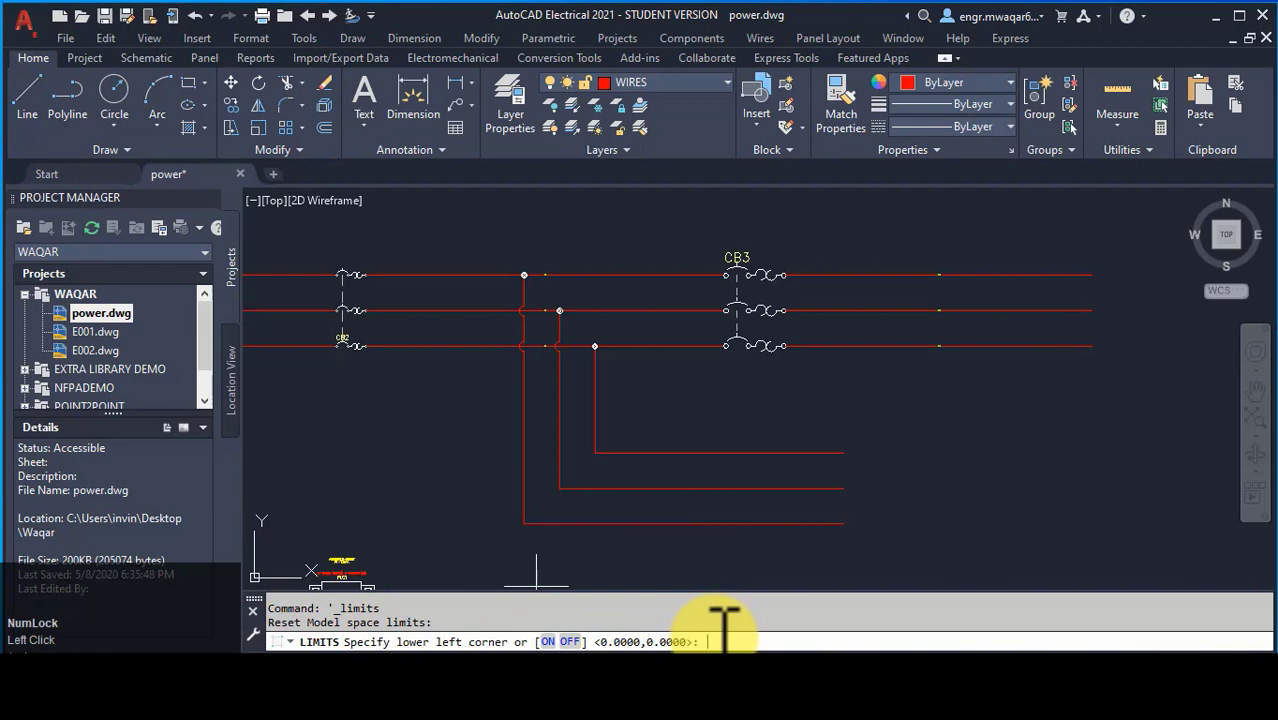
key("Return")
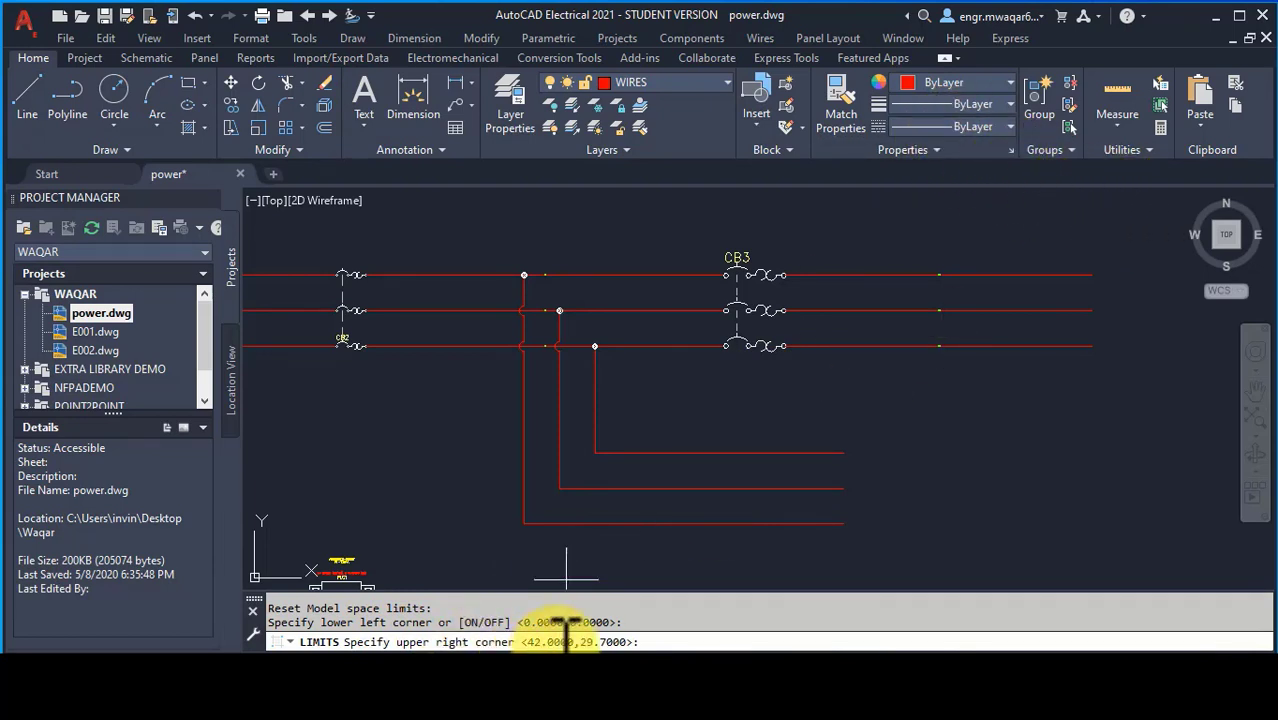
left_click(672, 630)
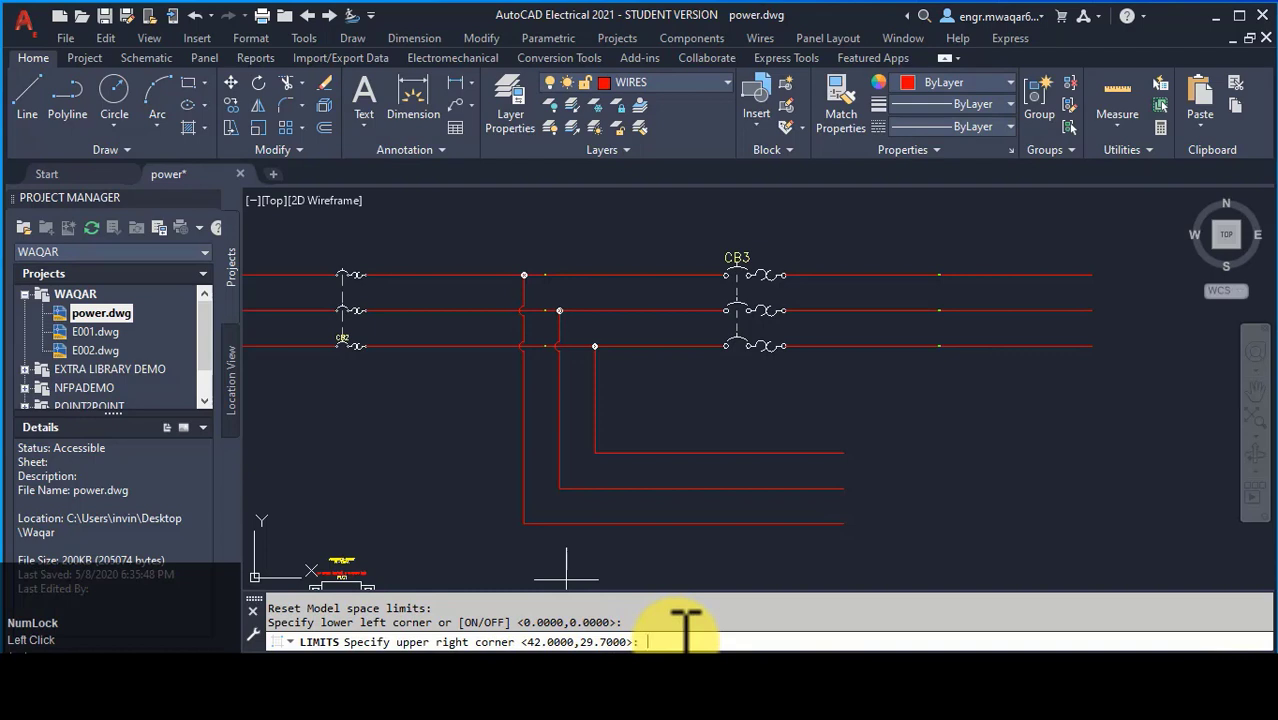
key("Return")
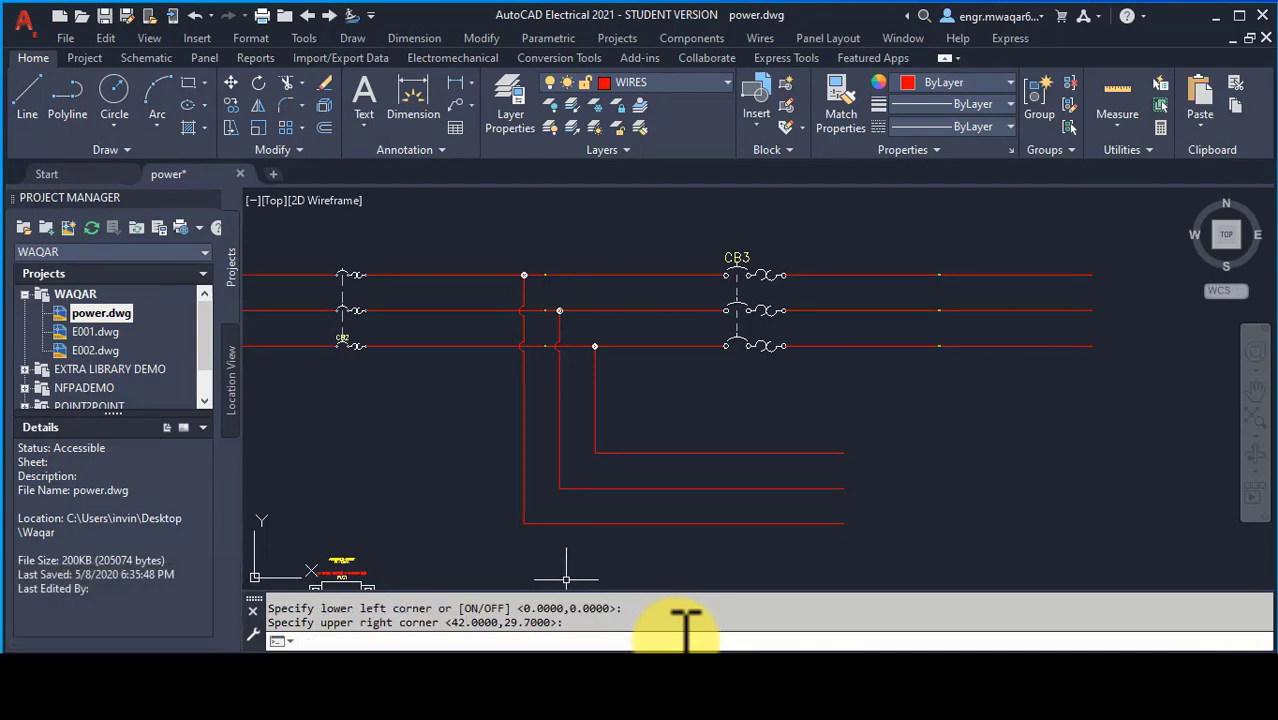
left_click(304, 38)
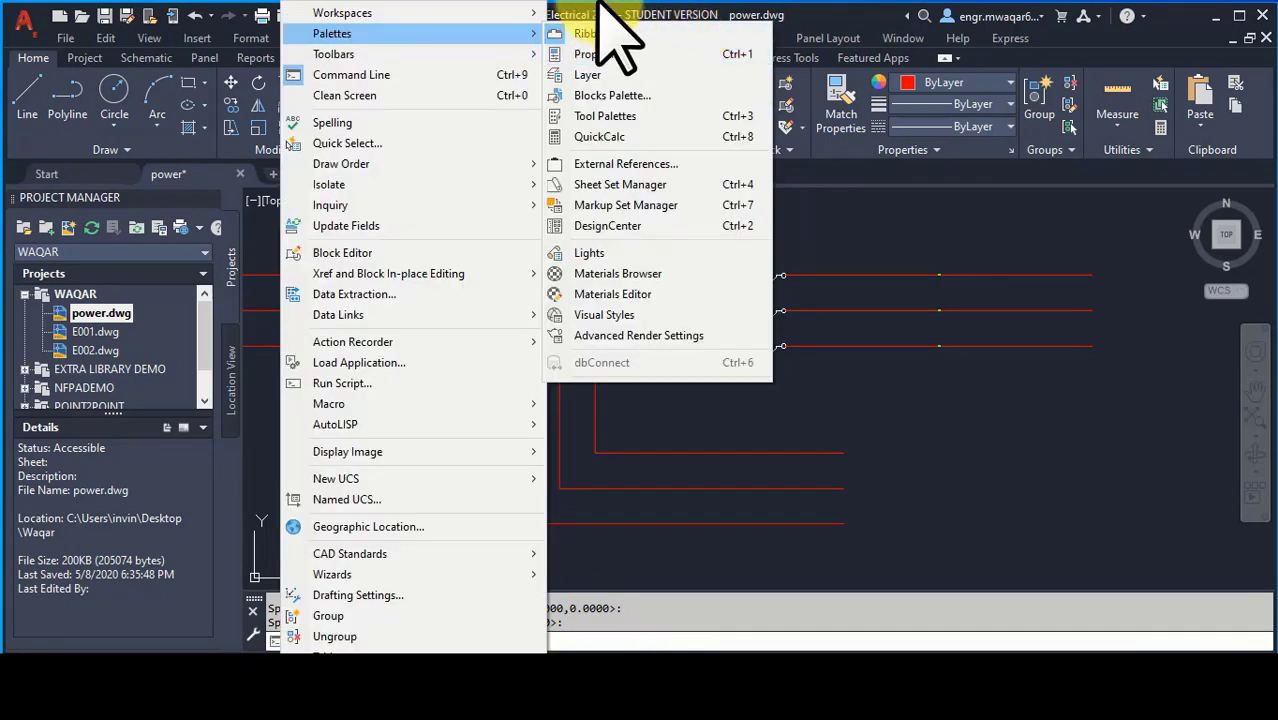
left_click(365, 55)
left_click(304, 38)
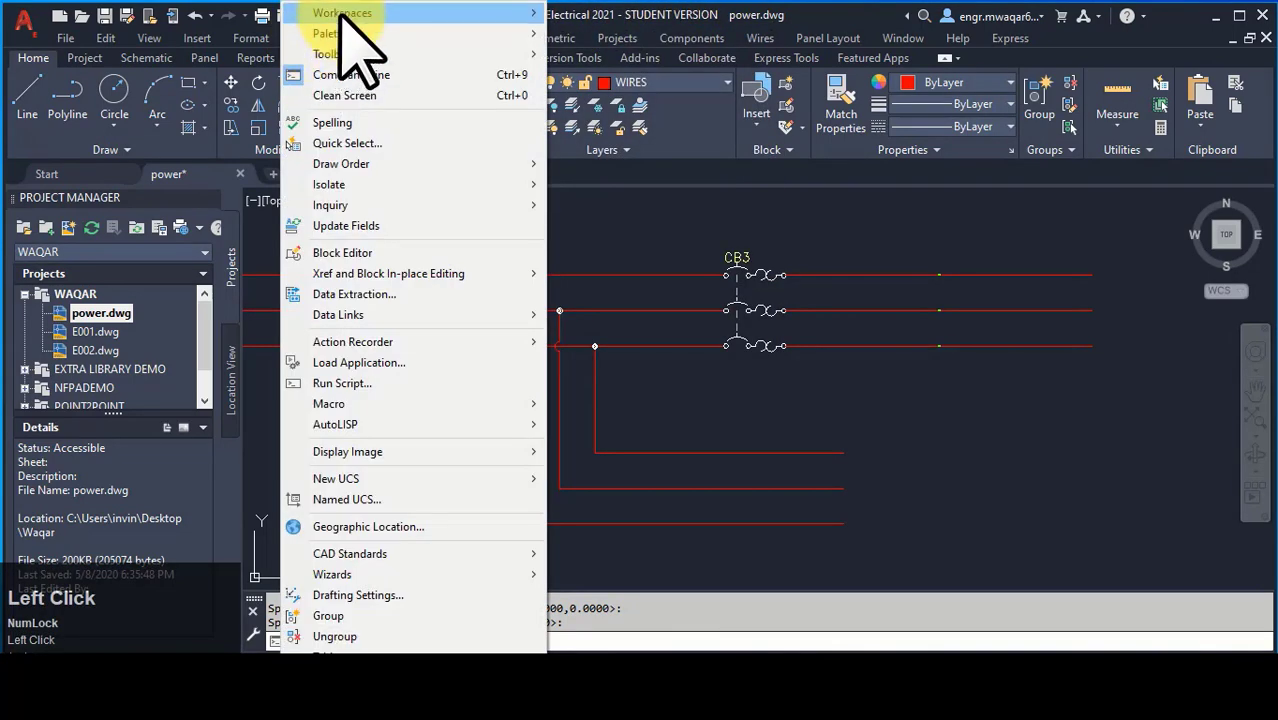
mouse_move(458, 14)
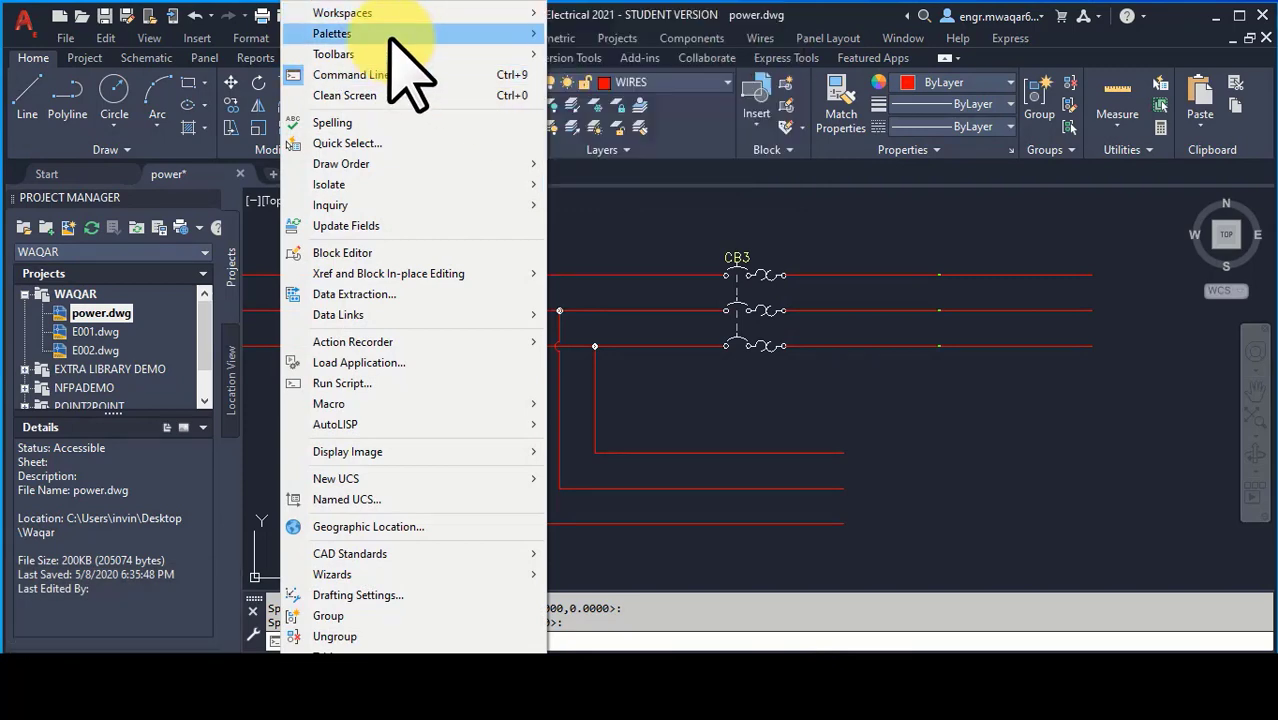
mouse_move(540, 34)
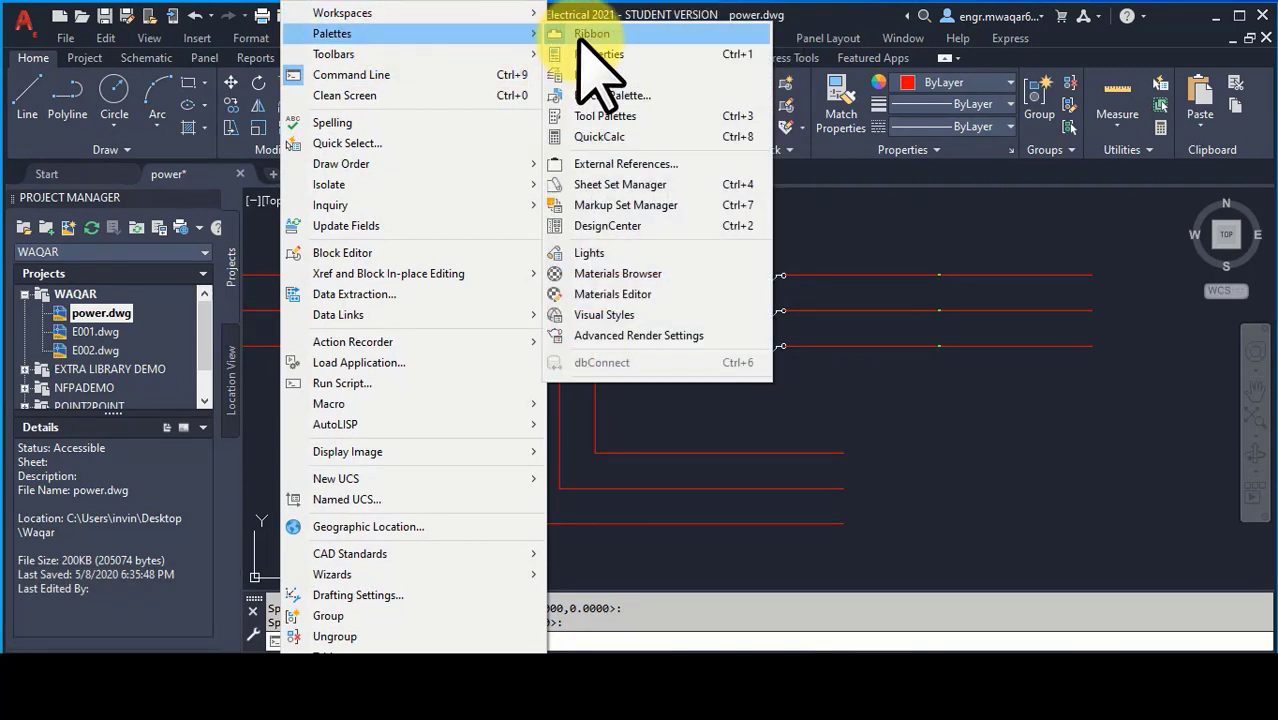
left_click(585, 36)
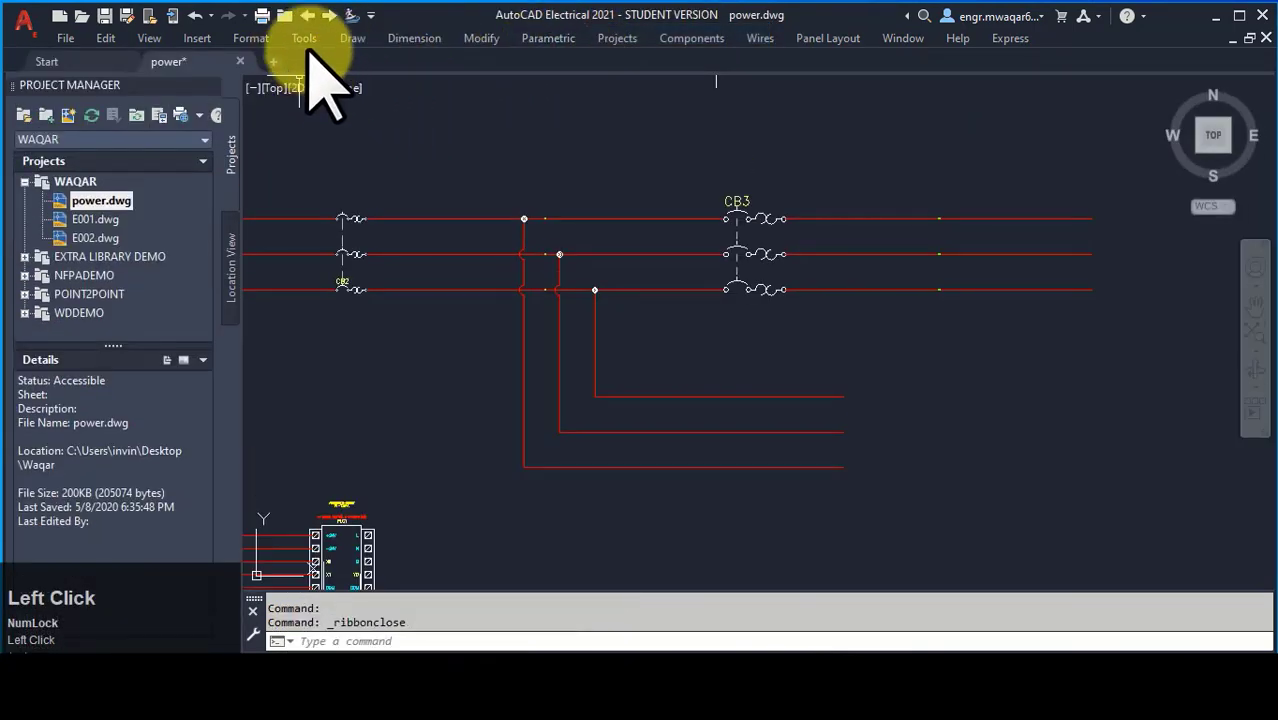
left_click(304, 38)
mouse_move(345, 33)
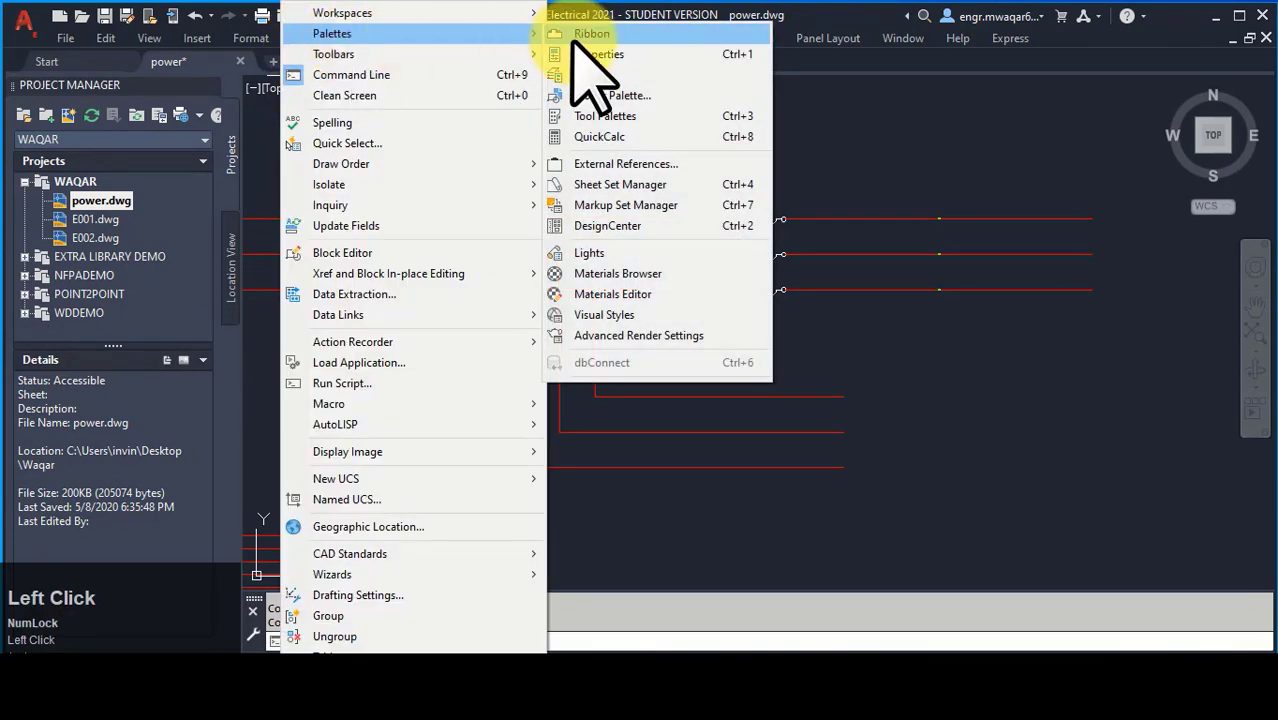
left_click(585, 36)
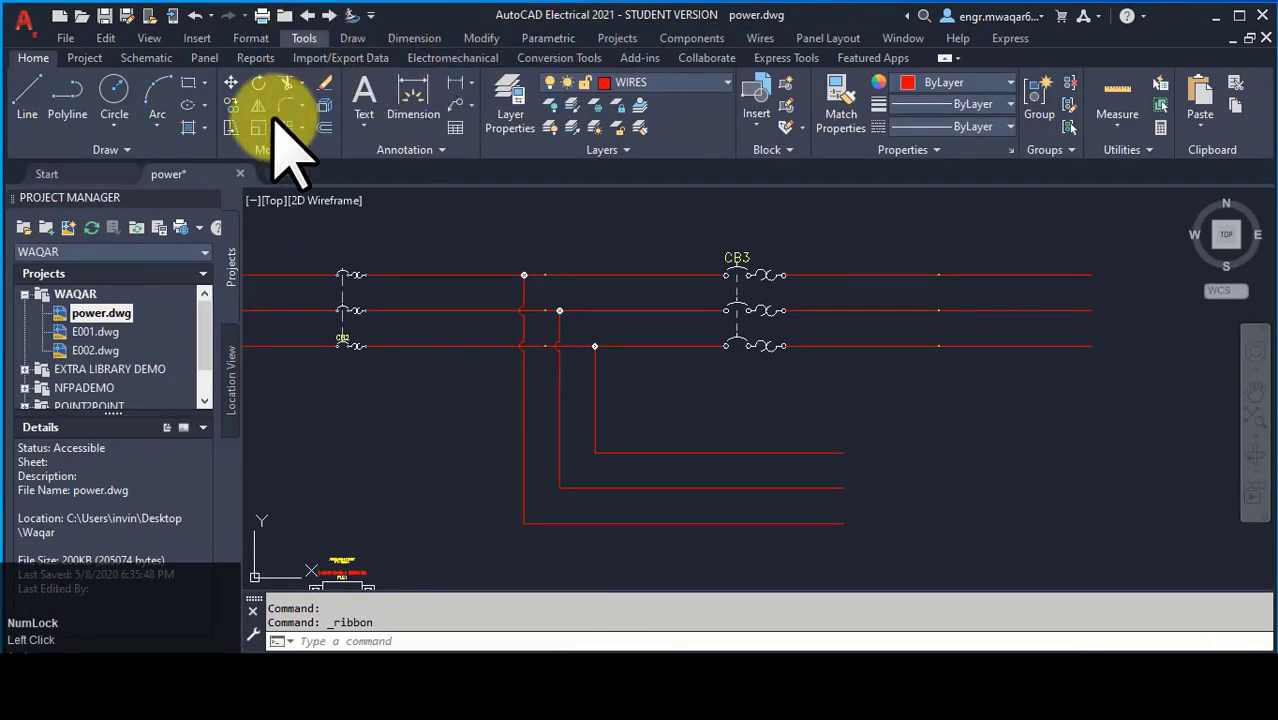
left_click(316, 40)
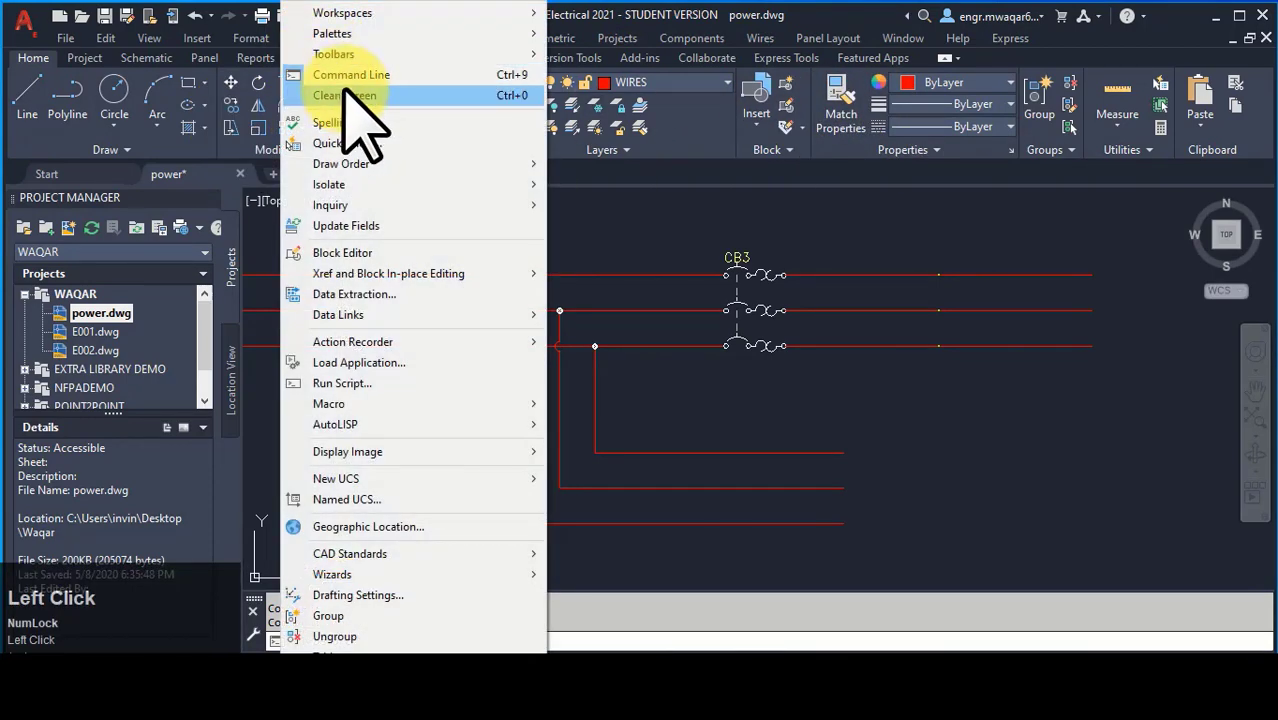
mouse_move(334, 54)
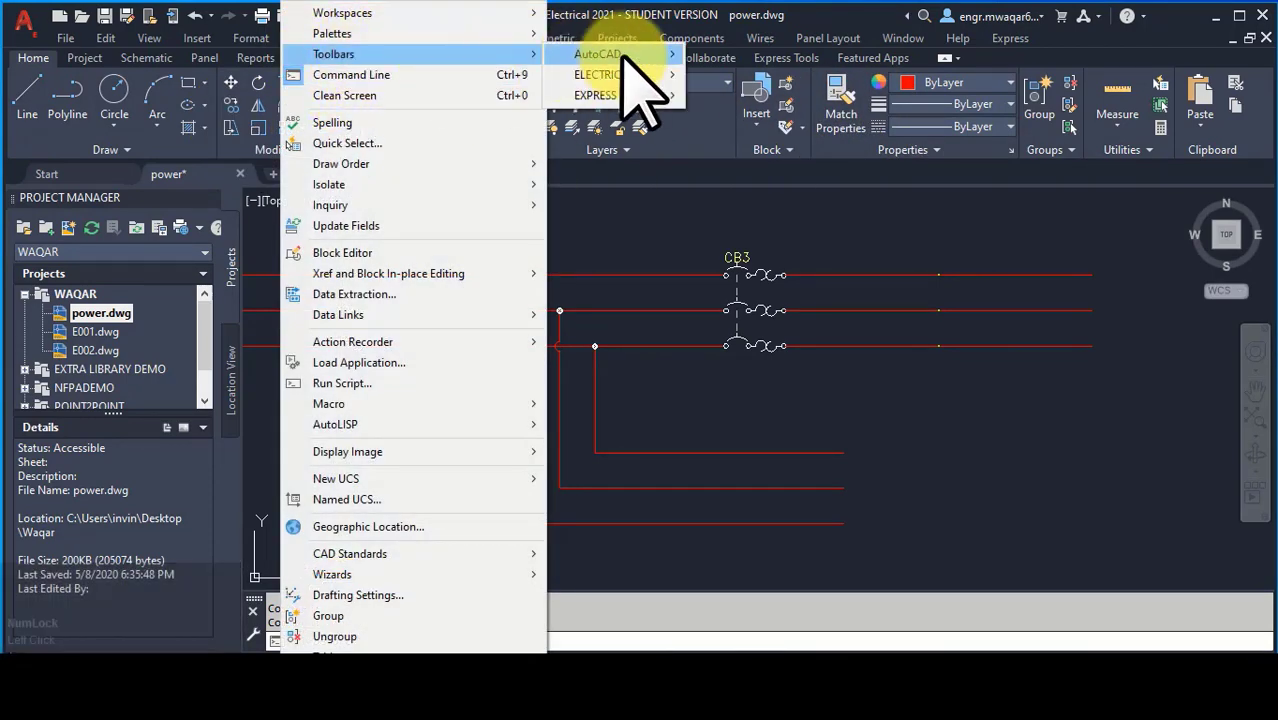
mouse_move(610, 54)
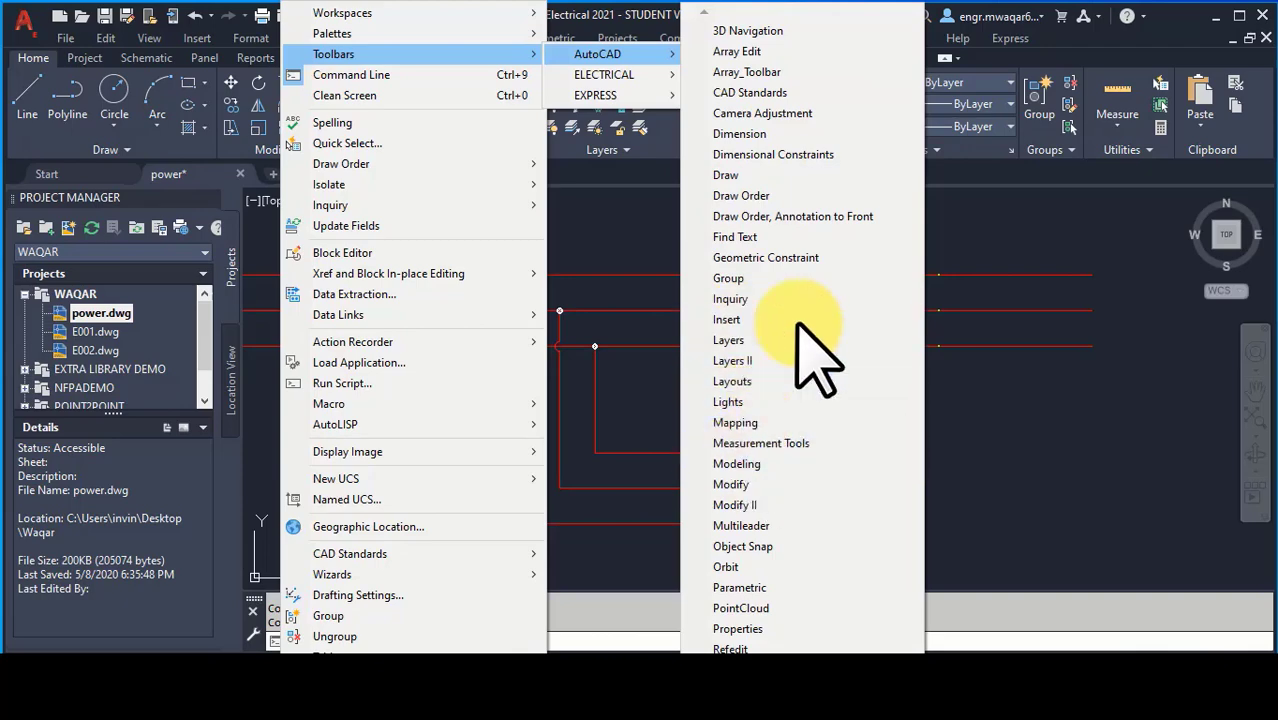
left_click(845, 150)
left_click(617, 38)
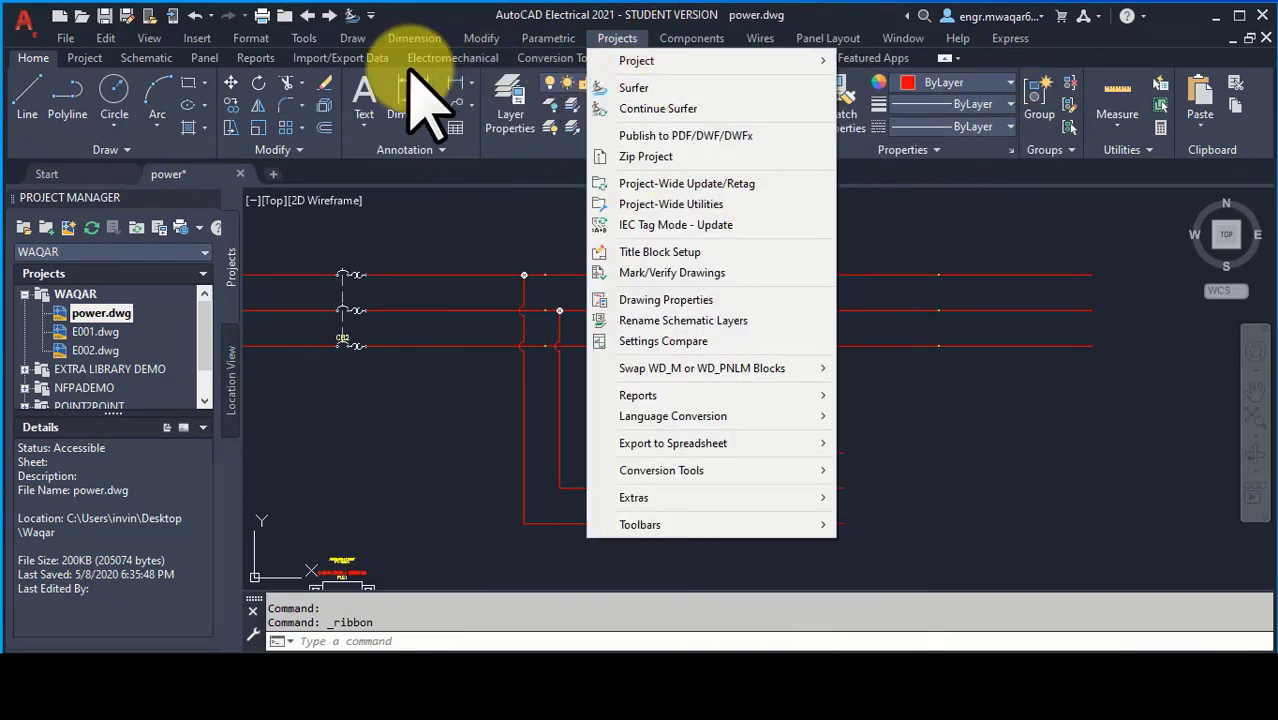
mouse_move(304, 38)
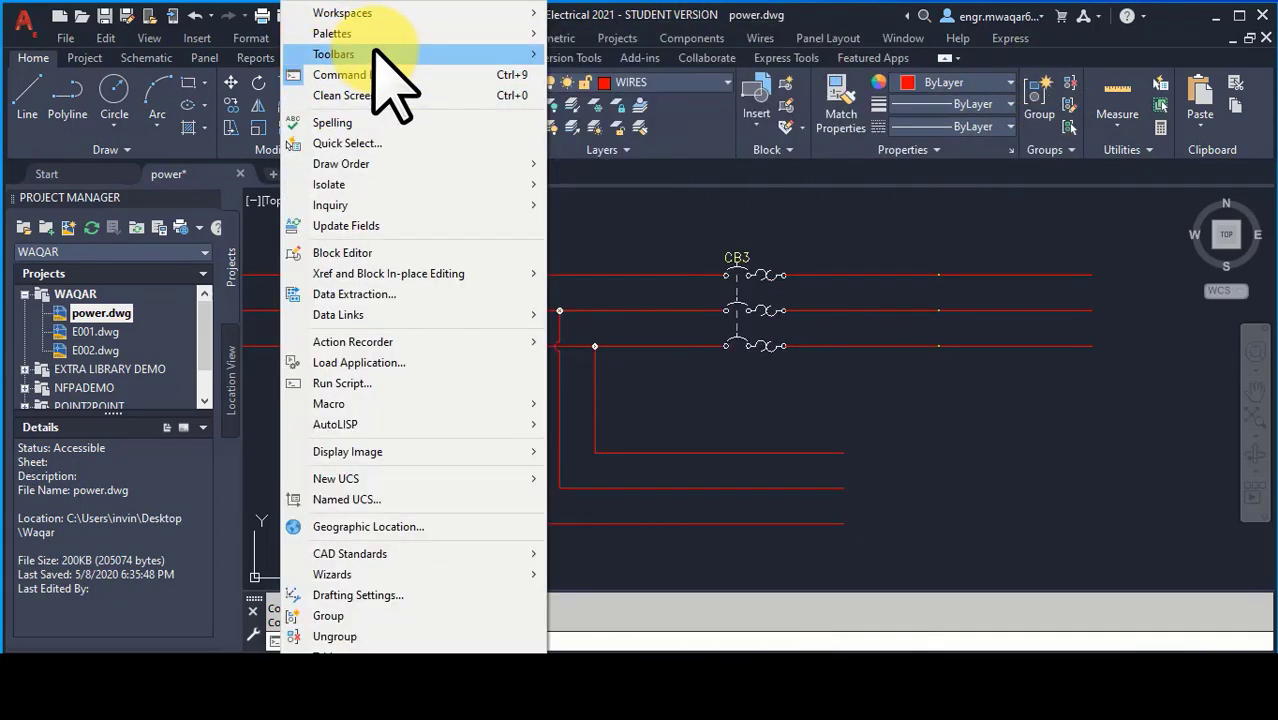
mouse_move(380, 54)
mouse_move(605, 54)
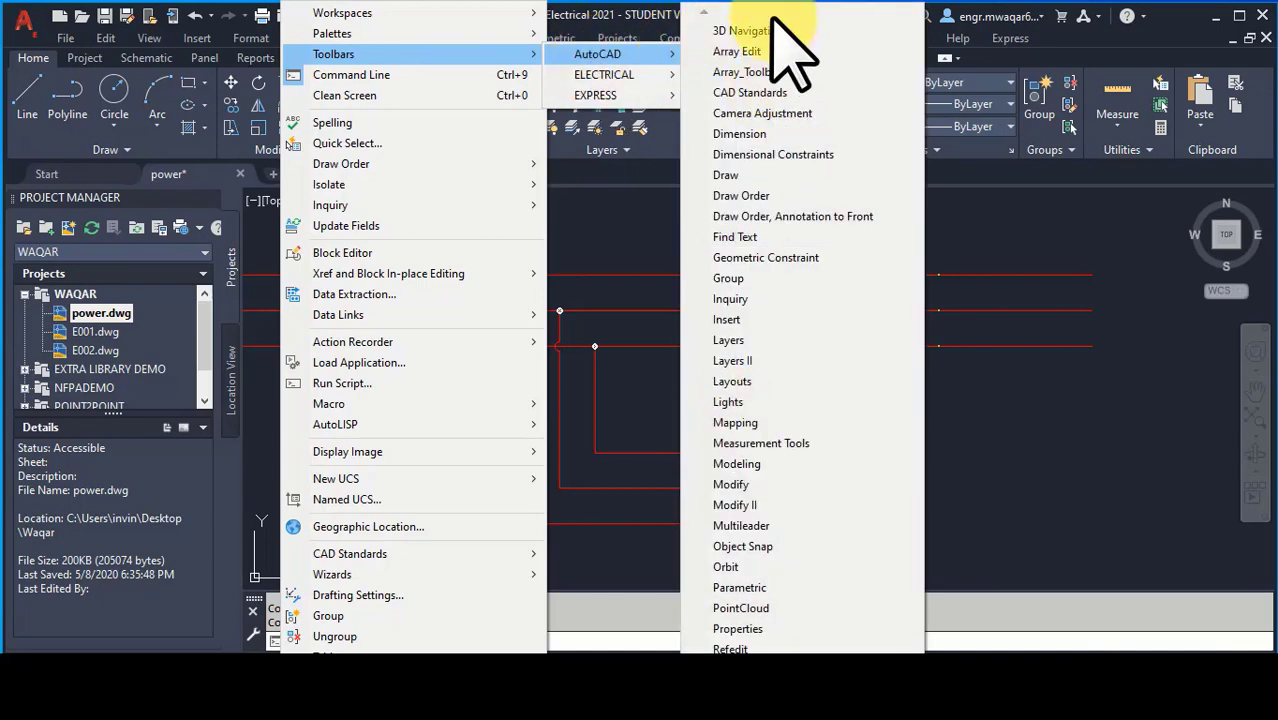
mouse_move(660, 74)
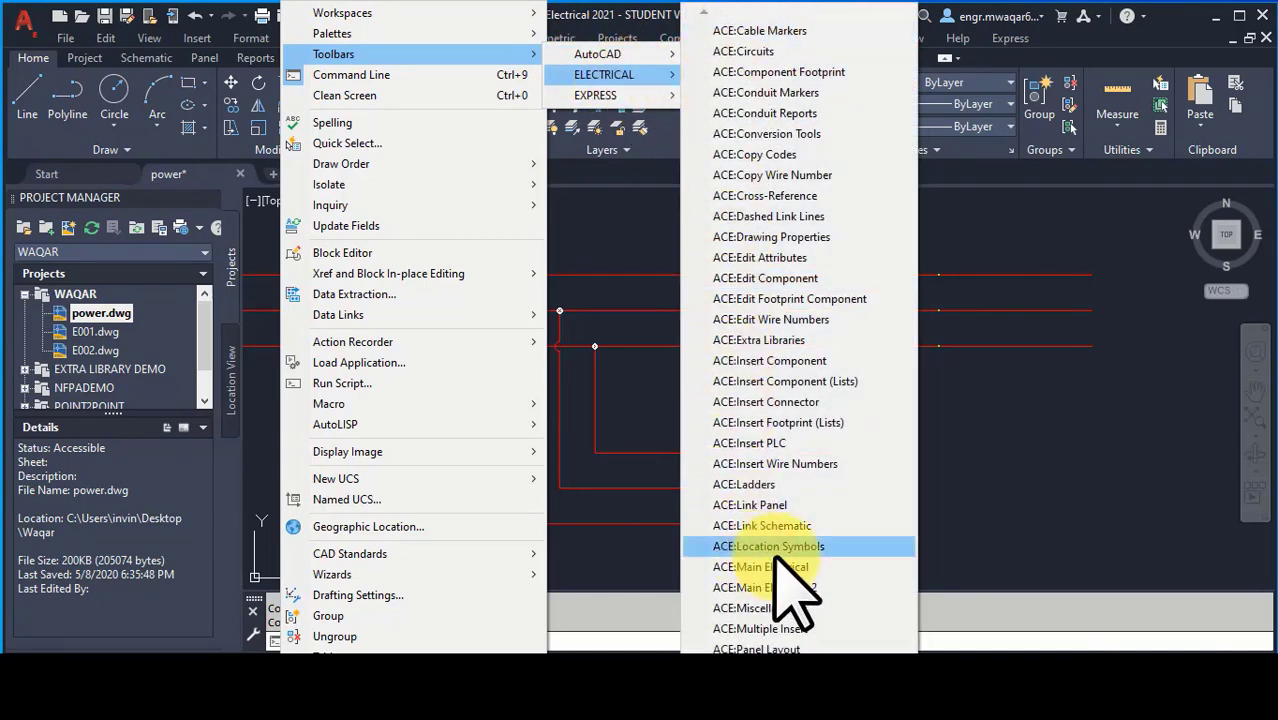
mouse_move(645, 95)
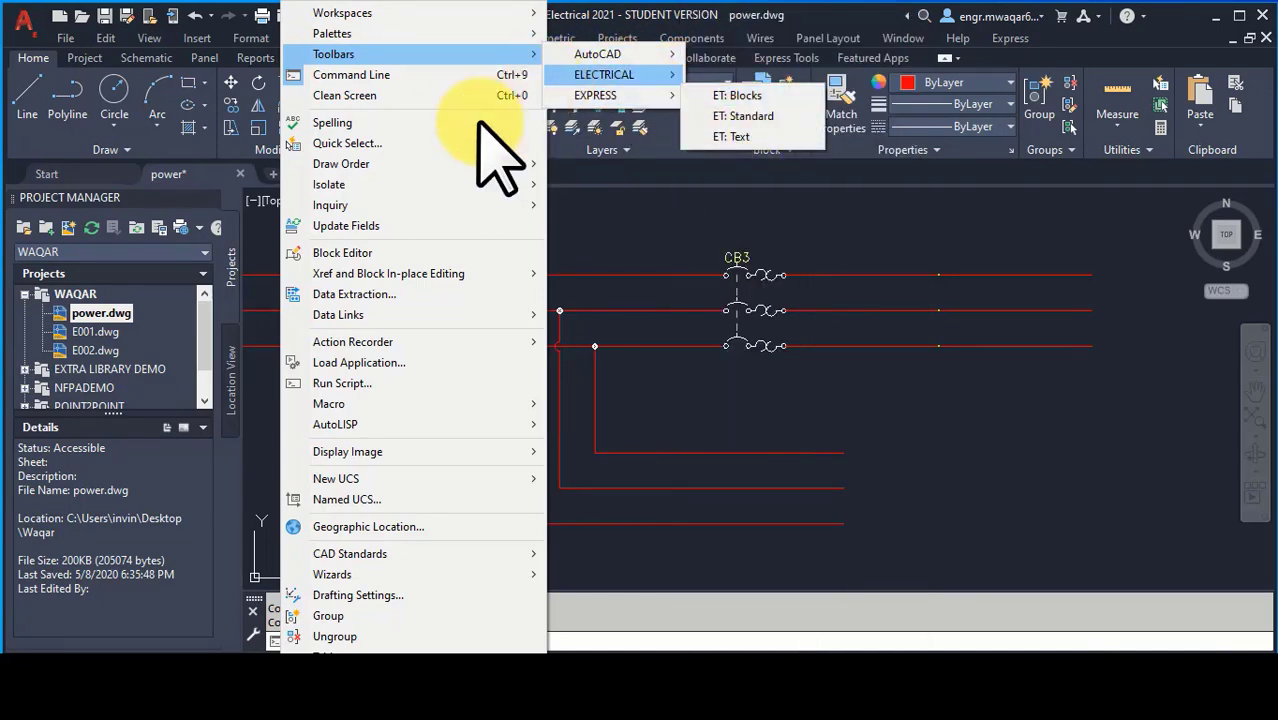
left_click(610, 250)
left_click(436, 638)
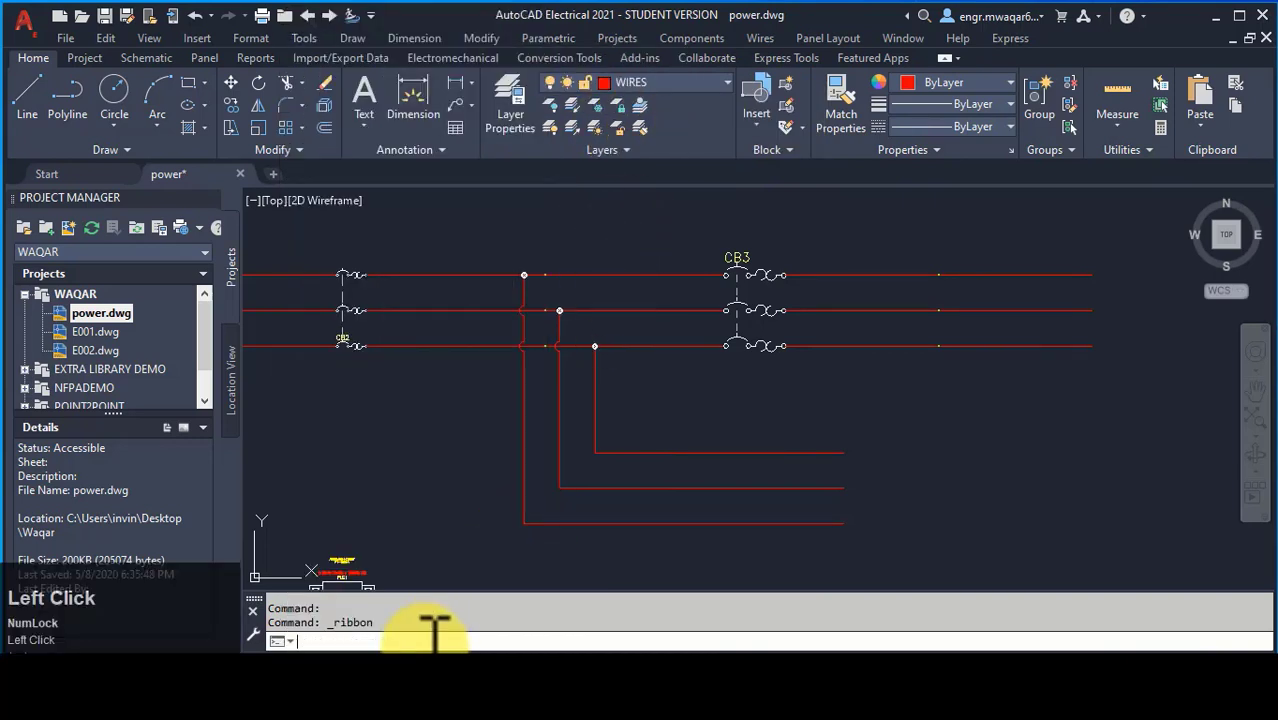
left_click(306, 39)
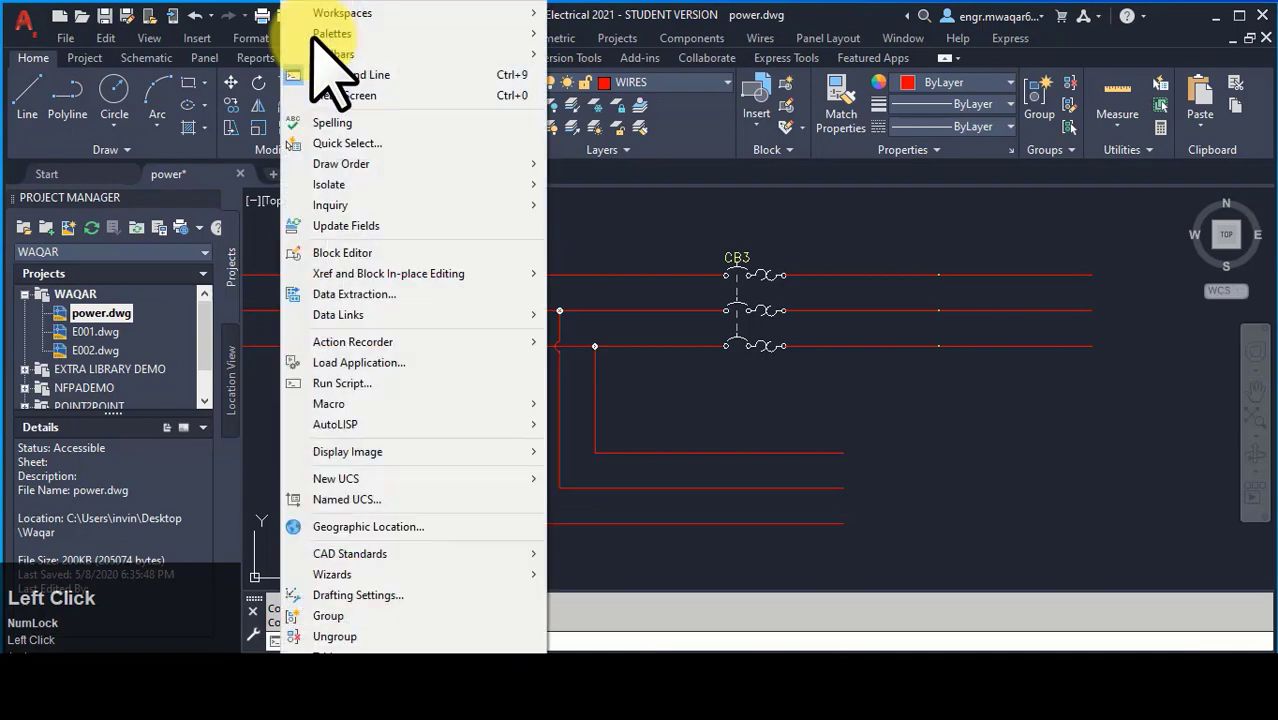
left_click(372, 79)
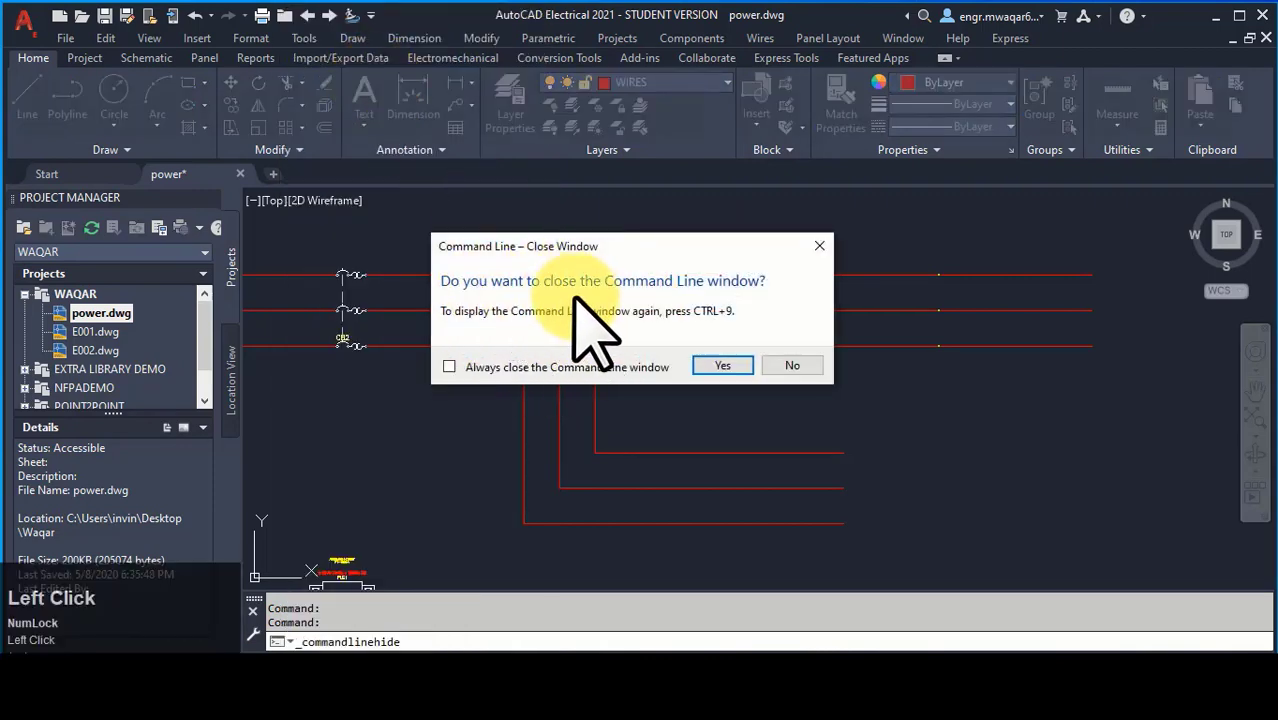
left_click(722, 366)
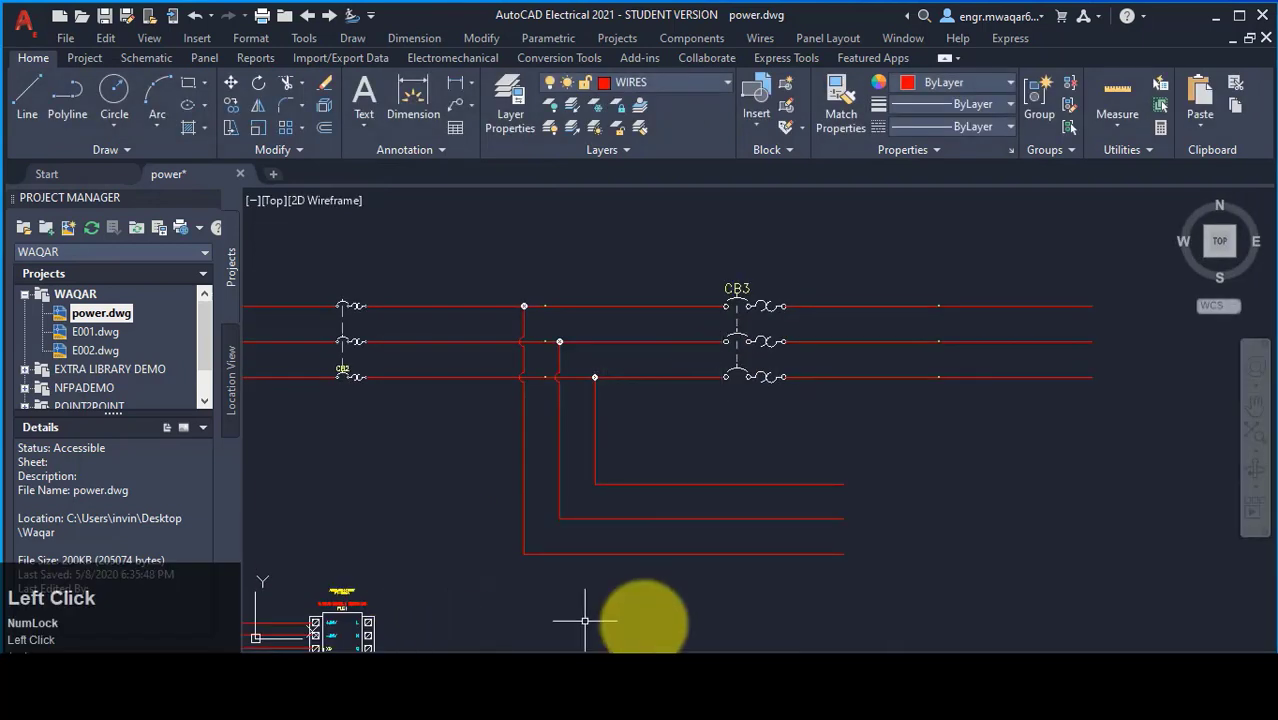
left_click(308, 40)
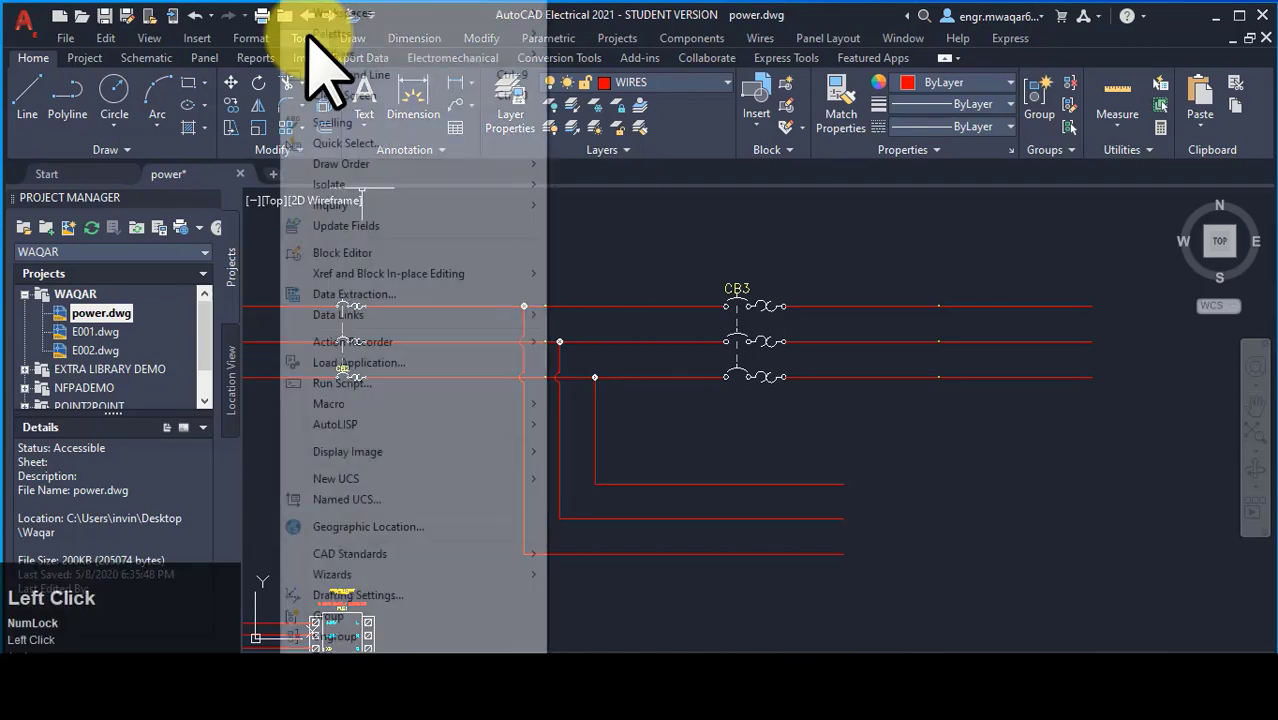
left_click(345, 86)
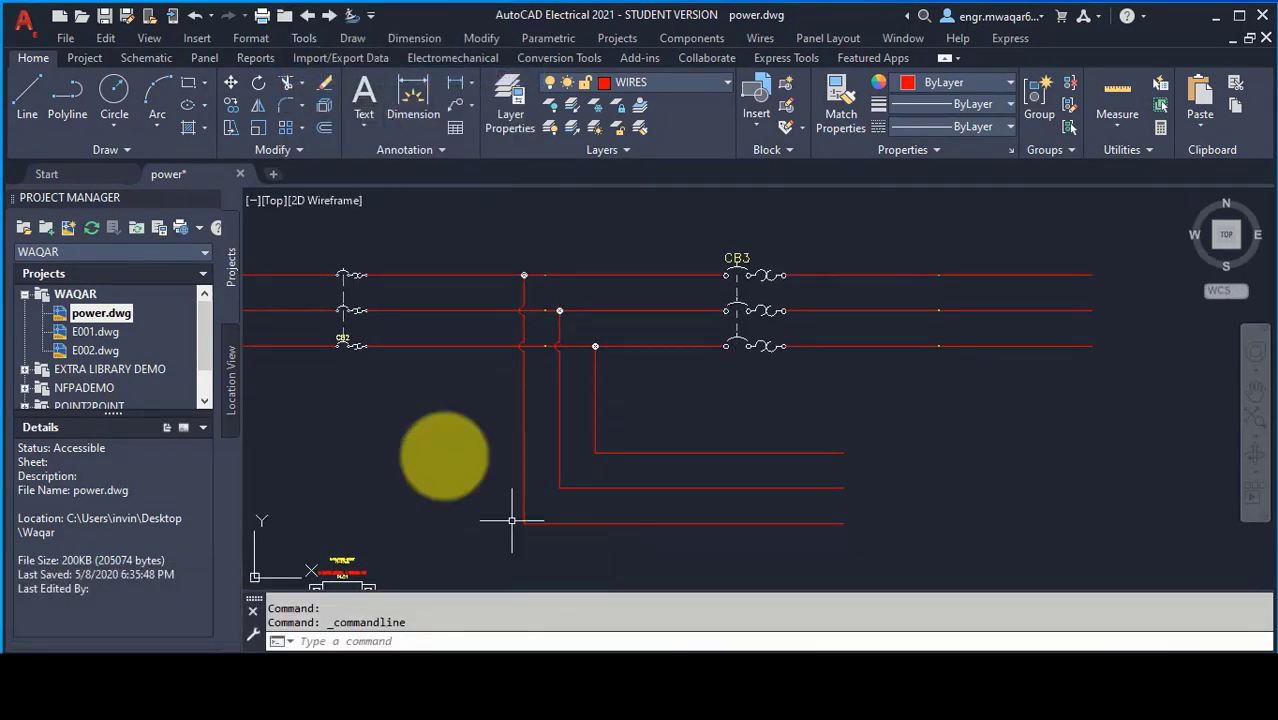
left_click(310, 40)
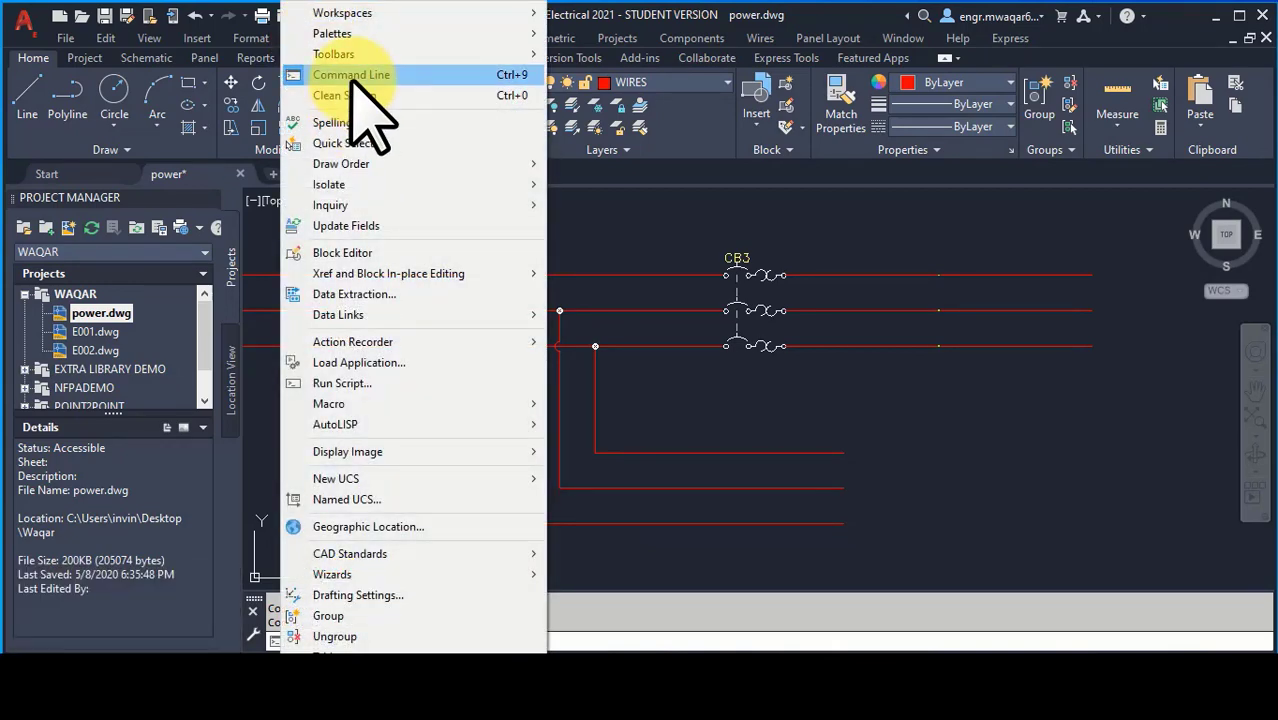
left_click(352, 80)
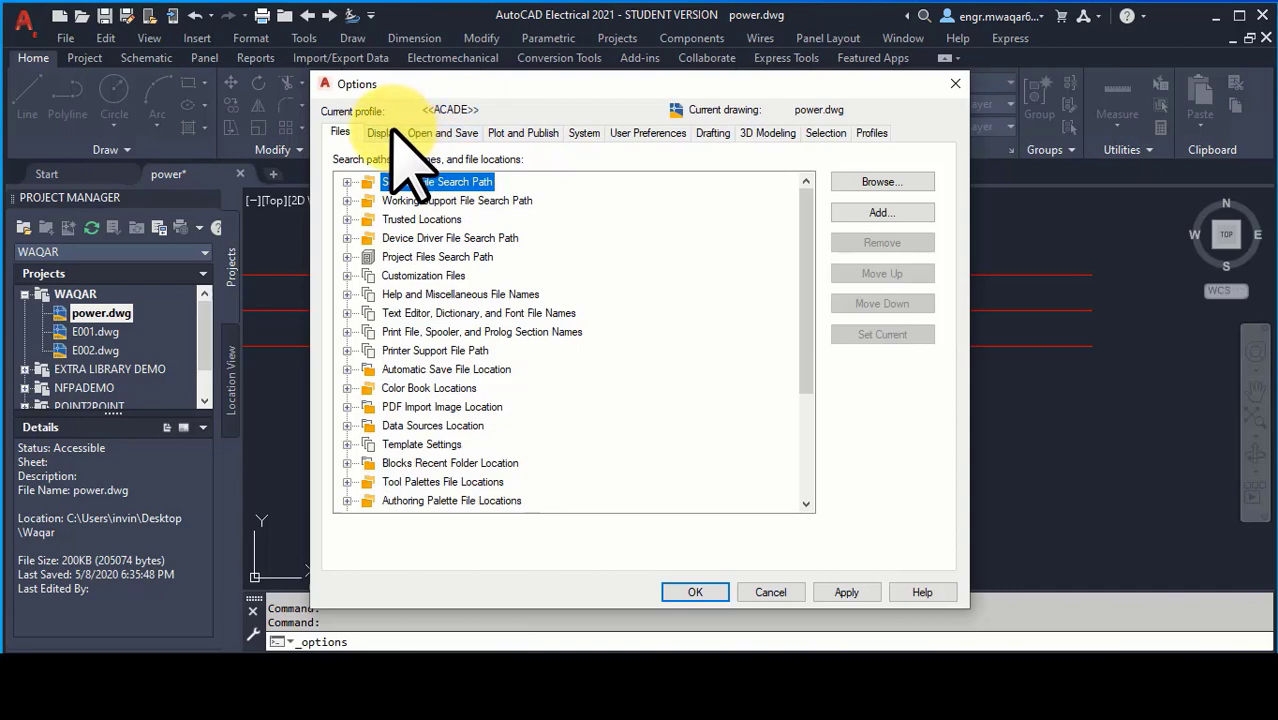
left_click(385, 133)
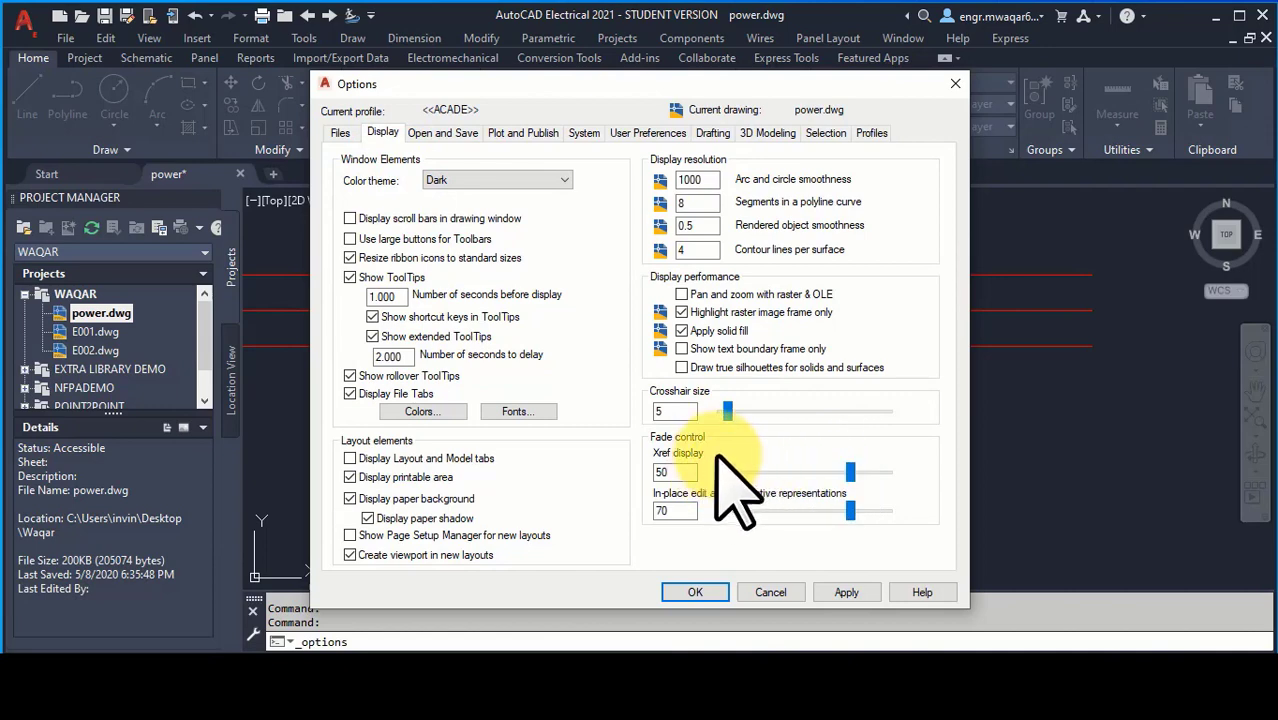
left_click_drag(728, 410, 736, 410)
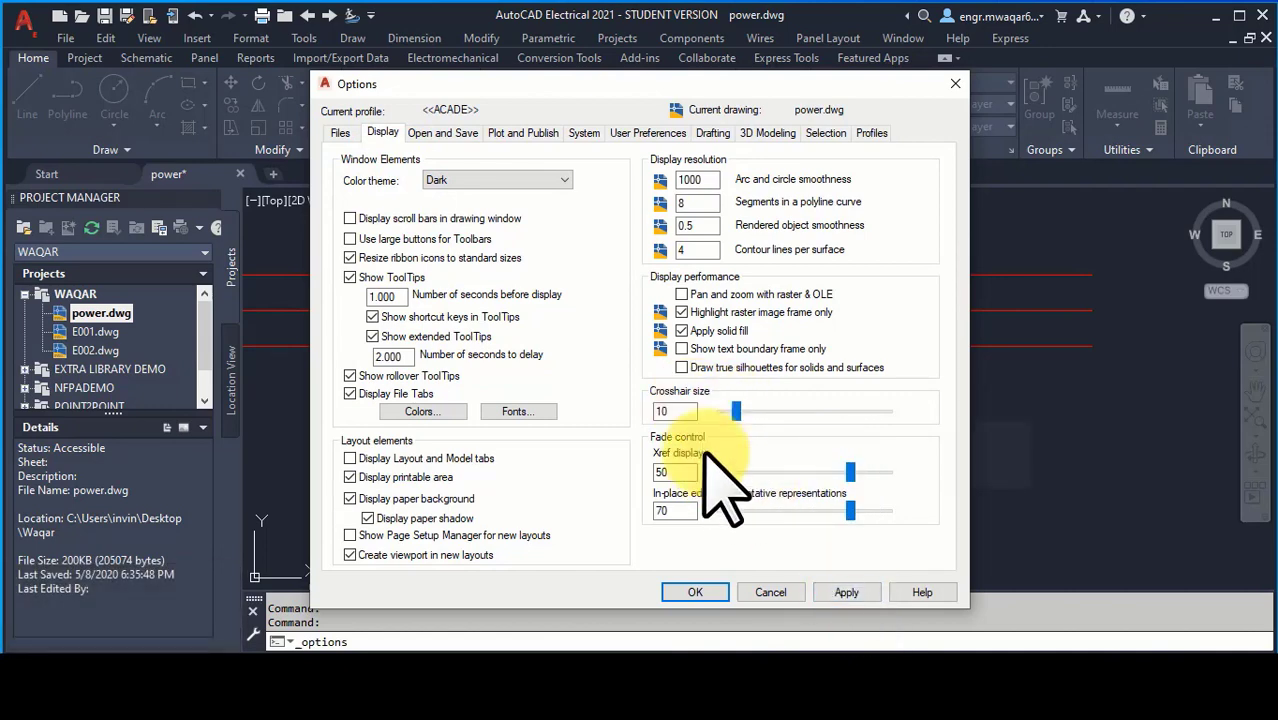
left_click(722, 593)
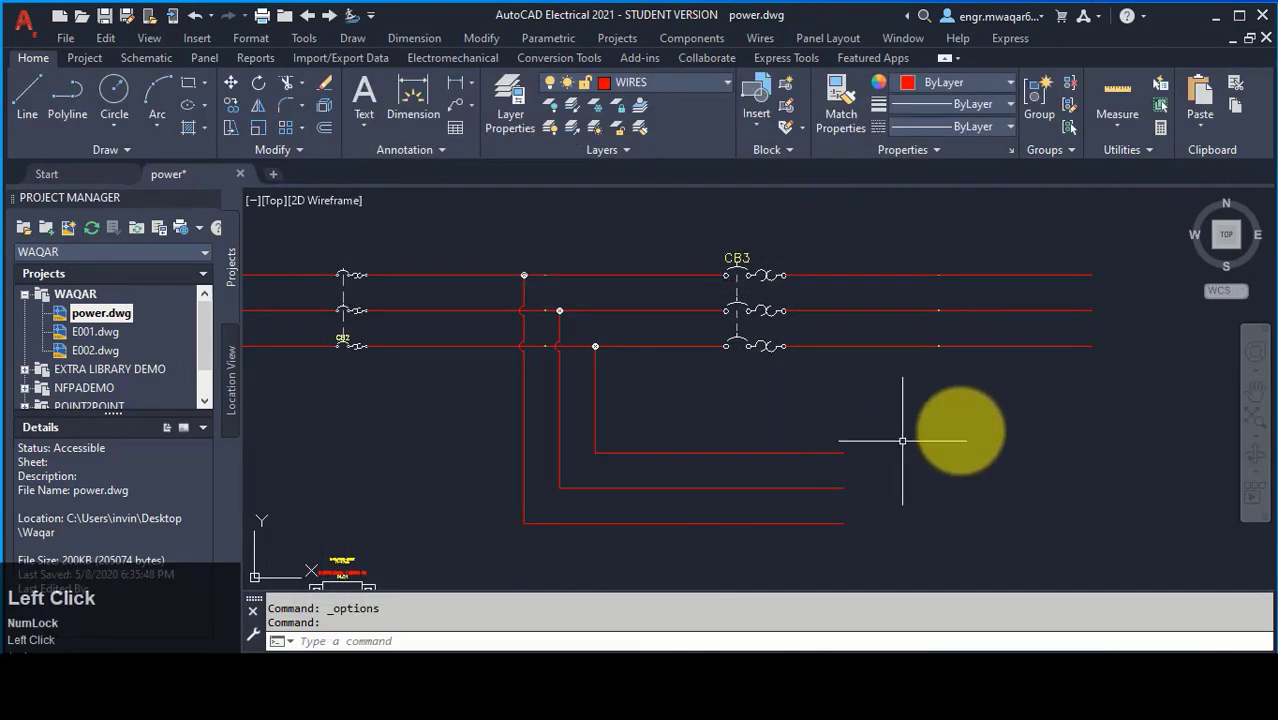
right_click(907, 443)
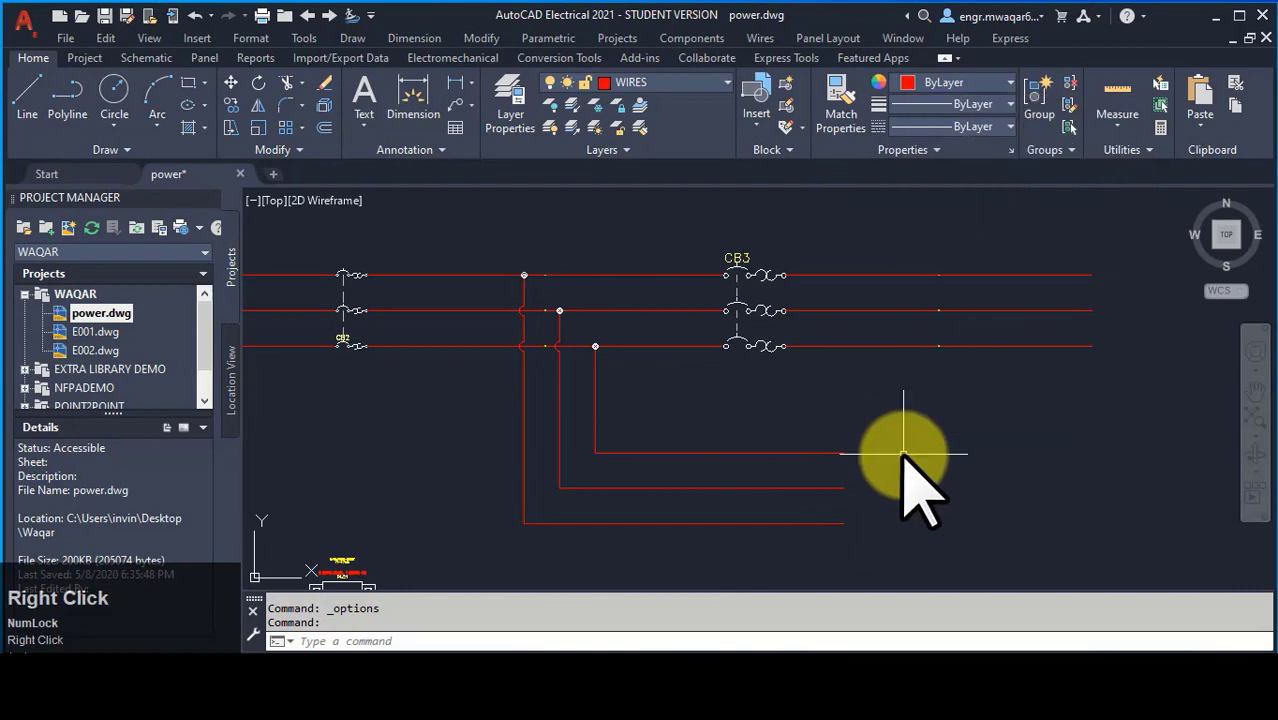
left_click(304, 38)
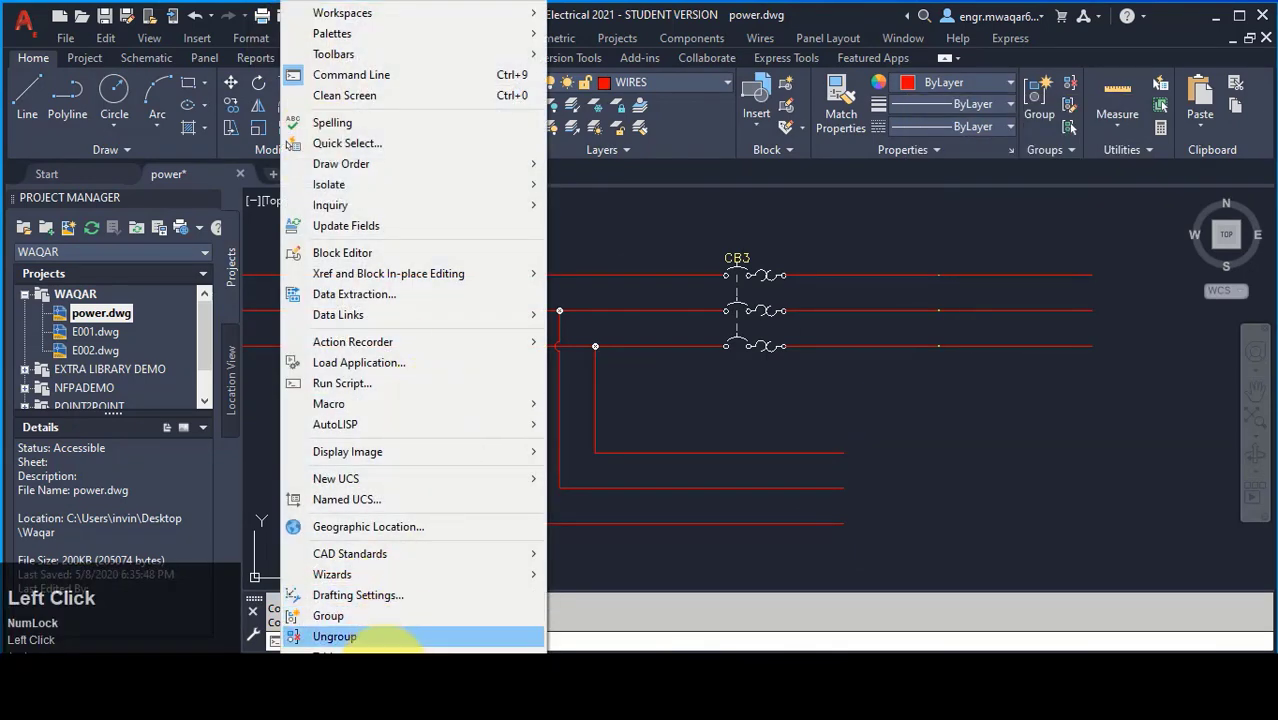
left_click(340, 699)
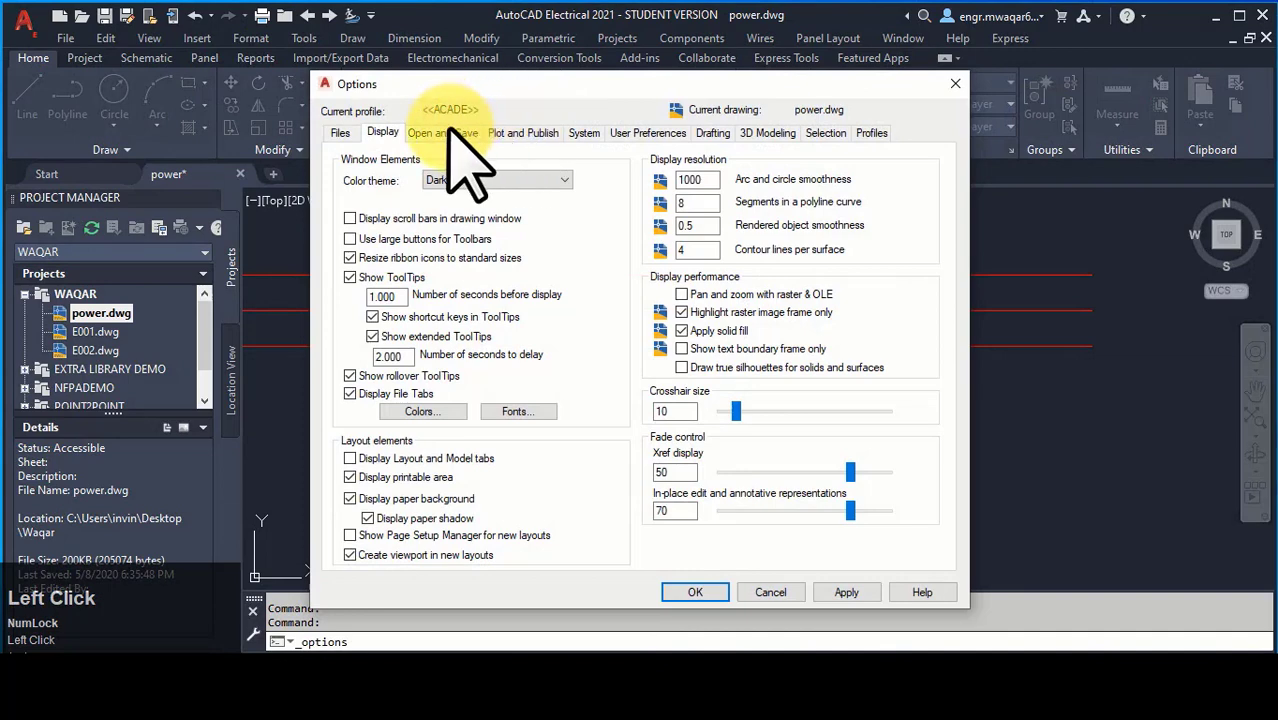
left_click(445, 133)
left_click(383, 133)
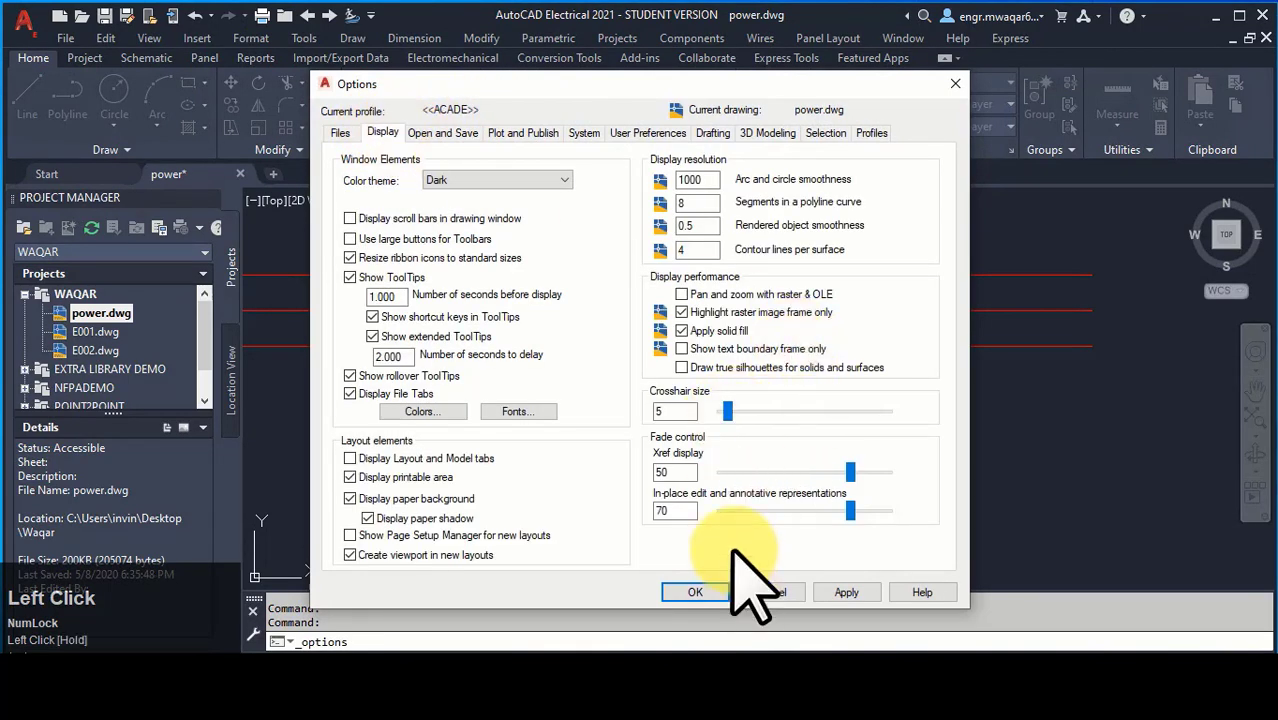
left_click(850, 590)
left_click(720, 591)
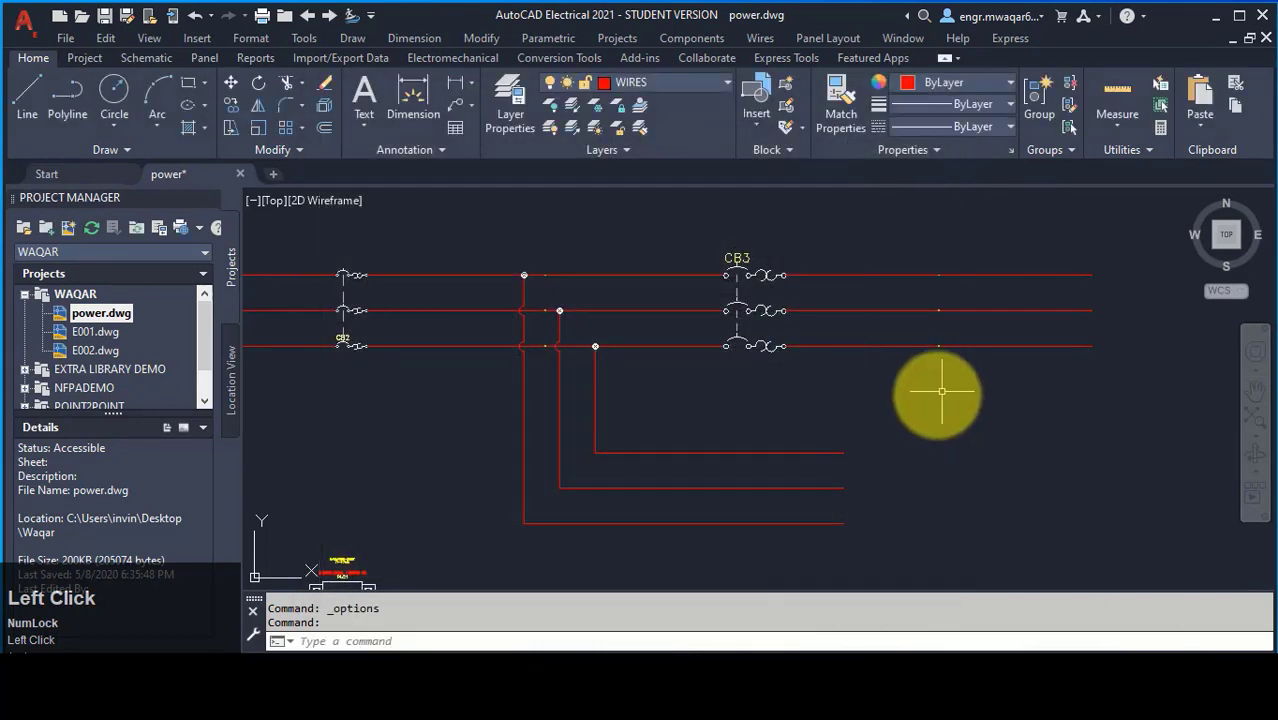